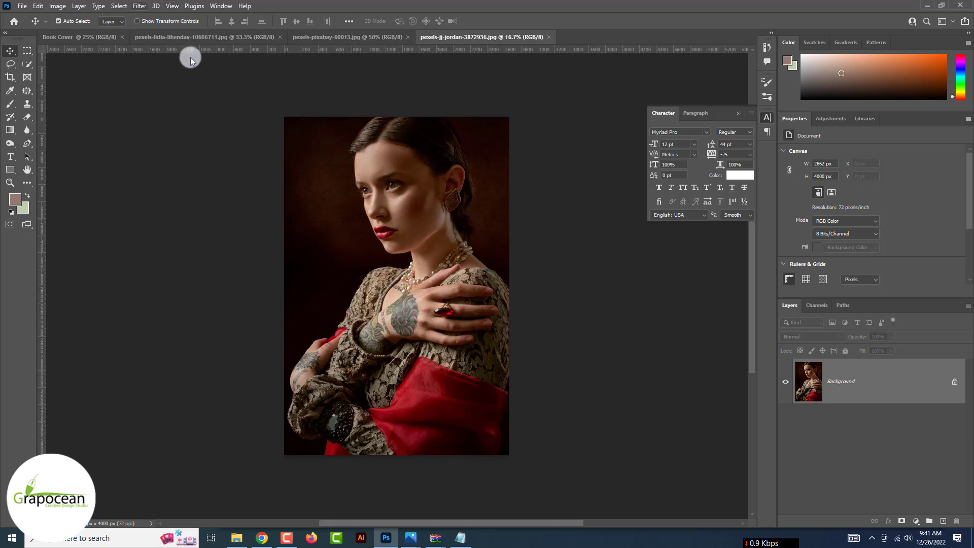
Open Select and Mask on the portrait and paint the woman's head, arms and dress into the selection
{"action": "left_click", "coordinate": [113, 8]}
{"action": "left_click", "coordinate": [163, 145]}
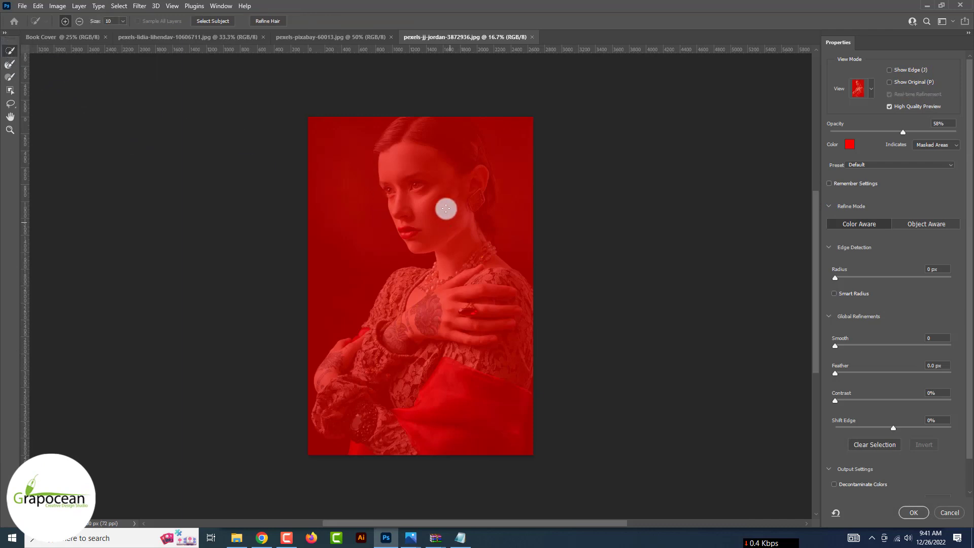
{"action": "mouse_move", "coordinate": [445, 209]}
{"action": "left_mouse_down"}
{"action": "mouse_move", "coordinate": [428, 174]}
{"action": "mouse_move", "coordinate": [426, 135]}
{"action": "mouse_move", "coordinate": [410, 134]}
{"action": "left_mouse_up"}
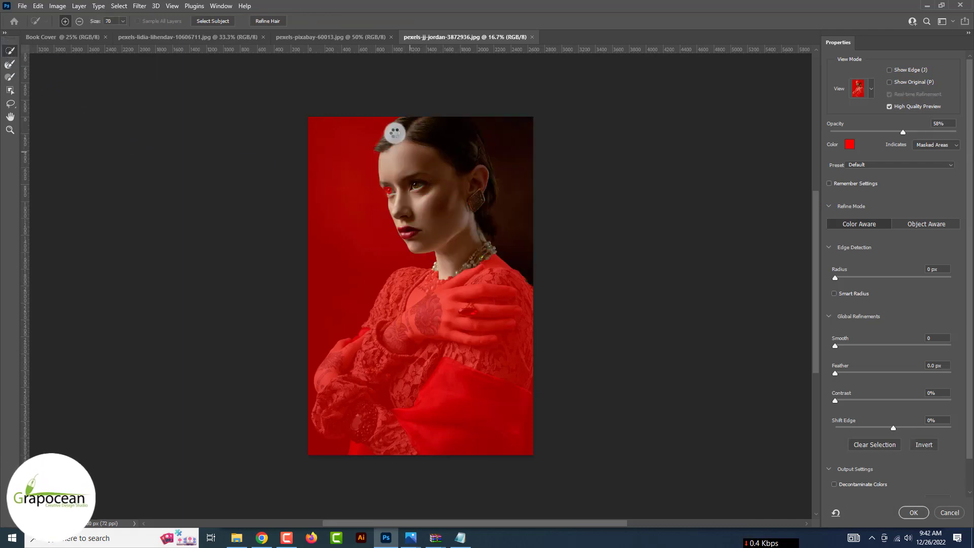
{"action": "mouse_move", "coordinate": [359, 413]}
{"action": "left_mouse_down"}
{"action": "mouse_move", "coordinate": [348, 353]}
{"action": "mouse_move", "coordinate": [410, 276]}
{"action": "mouse_move", "coordinate": [504, 348]}
{"action": "left_mouse_up"}
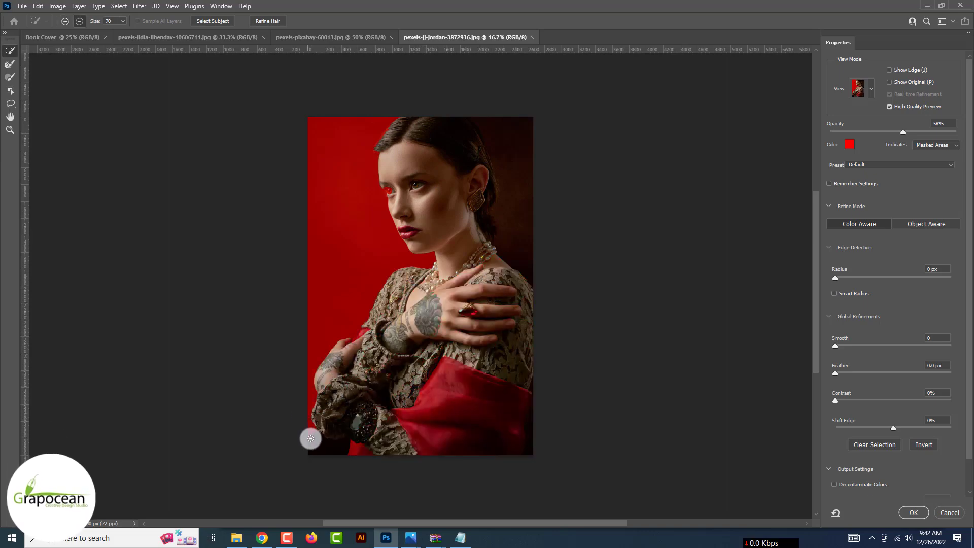
Subtract the dark background beside the woman from the selection and add back the hair behind her ear and neck
{"action": "scroll", "coordinate": [315, 446], "scroll_direction": "up", "scroll_amount": 3}
{"action": "scroll", "coordinate": [315, 407], "scroll_direction": "up", "scroll_amount": 10}
{"action": "scroll", "coordinate": [315, 407], "scroll_direction": "right", "scroll_amount": 5}
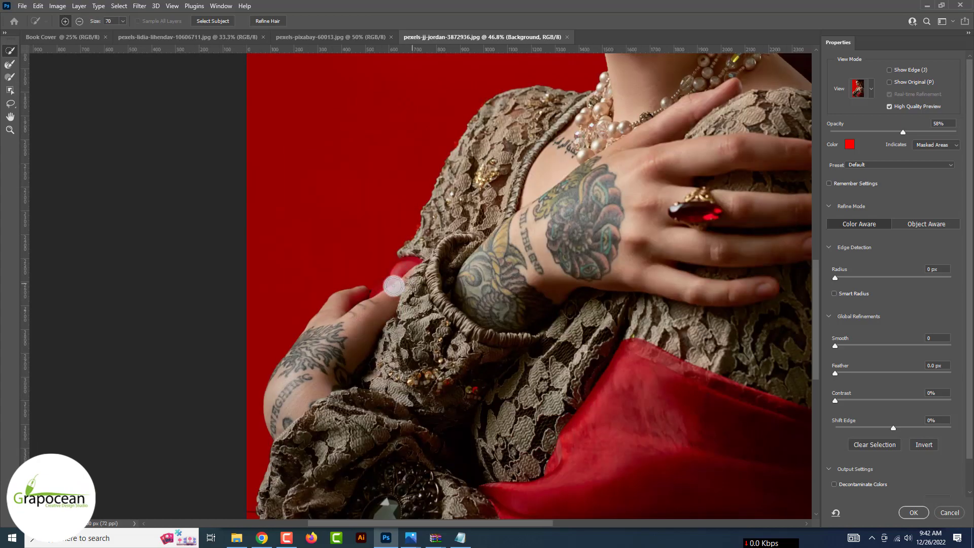
{"action": "scroll", "coordinate": [531, 120], "scroll_direction": "up", "scroll_amount": 8}
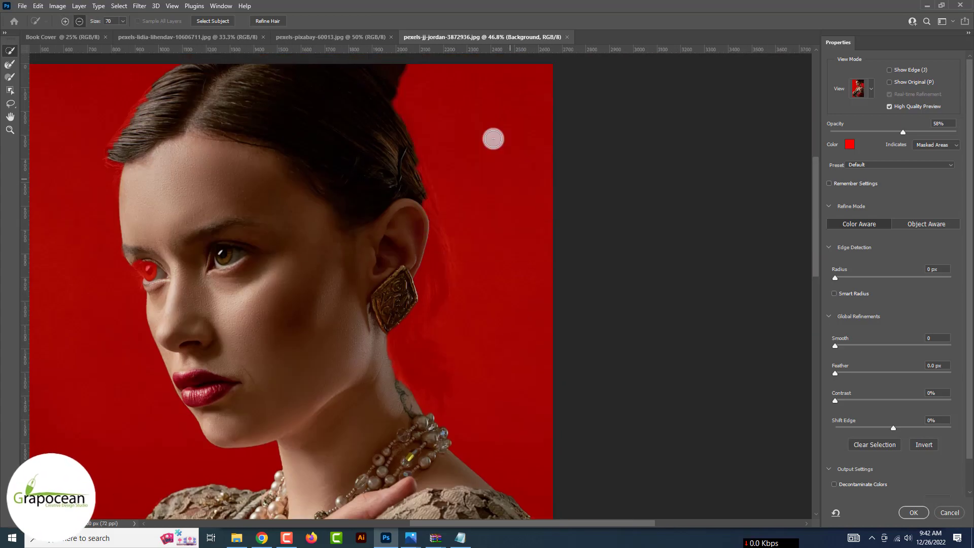
{"action": "scroll", "coordinate": [451, 446], "scroll_direction": "down", "scroll_amount": 4}
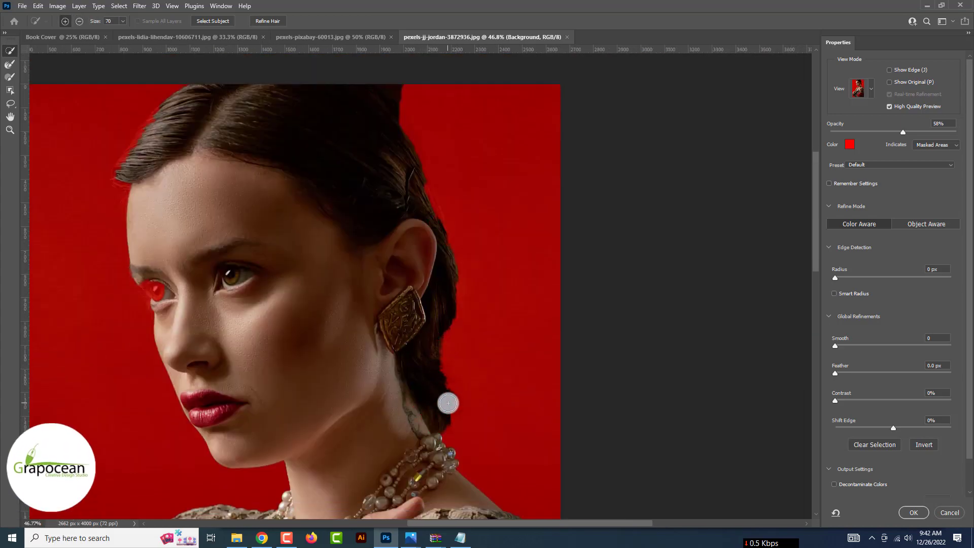
Add the missing far eye and the hair edge at the forehead to the woman's selection
{"action": "scroll", "coordinate": [447, 402], "scroll_direction": "up", "scroll_amount": 3}
{"action": "scroll", "coordinate": [291, 235], "scroll_direction": "left", "scroll_amount": 3}
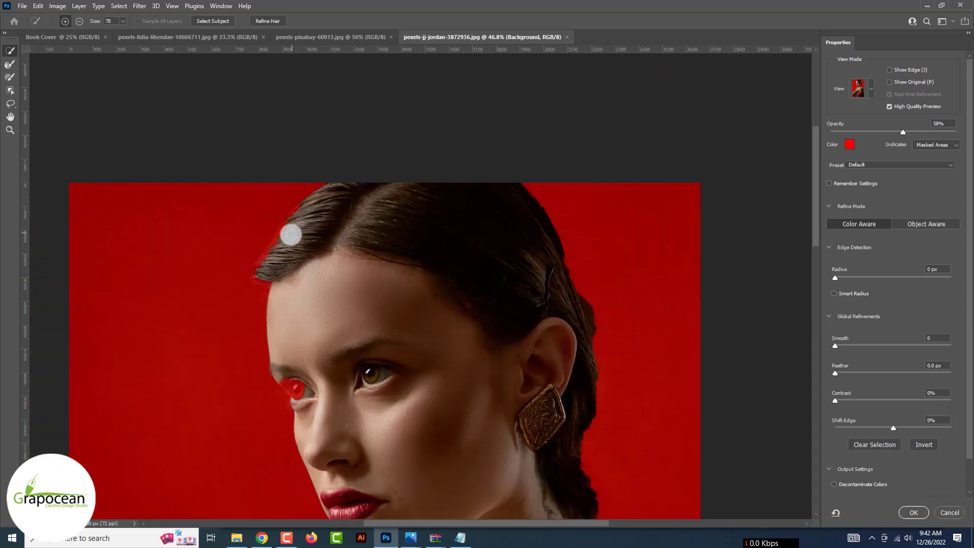
{"action": "scroll", "coordinate": [289, 296], "scroll_direction": "down", "scroll_amount": 3}
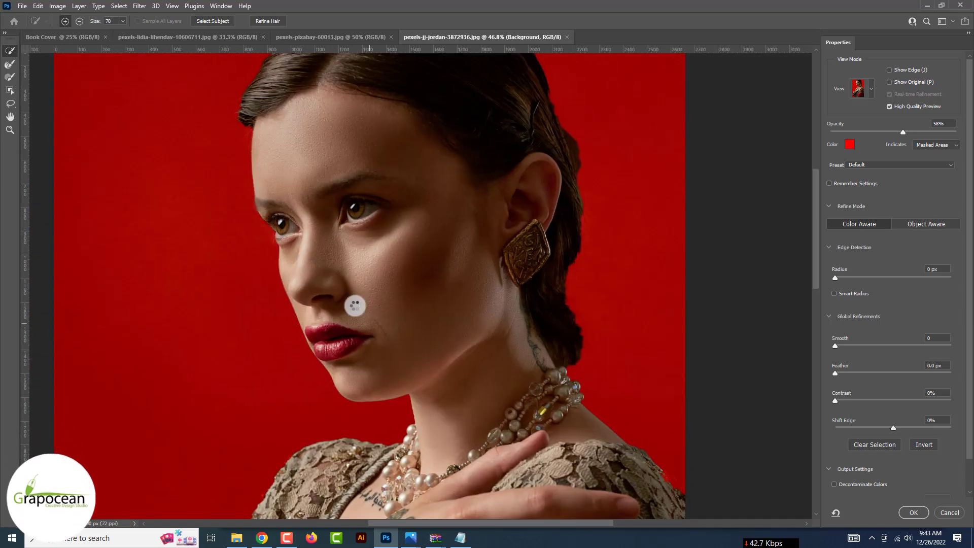
{"action": "left_click_drag", "start_coordinate": [355, 306], "coordinate": [367, 442]}
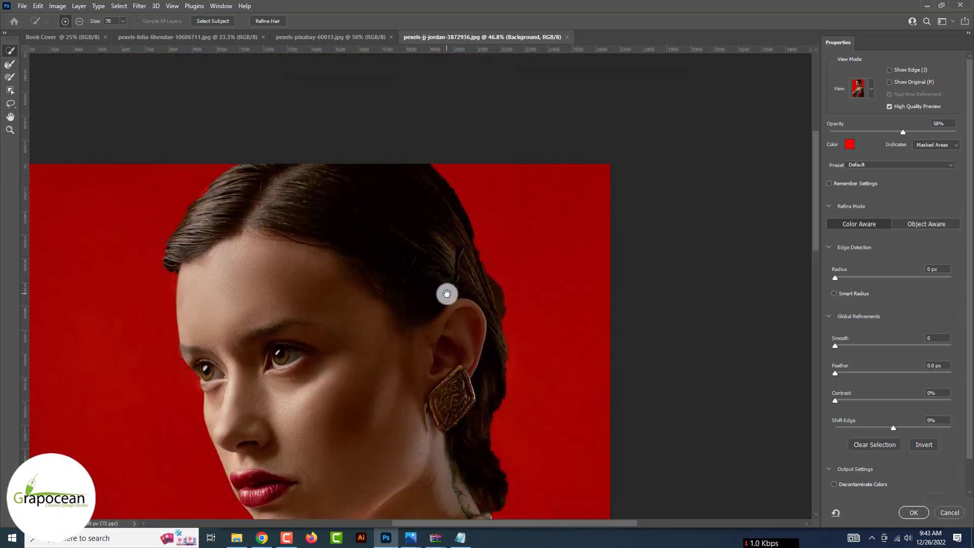
{"action": "left_click_drag", "start_coordinate": [446, 294], "coordinate": [446, 292]}
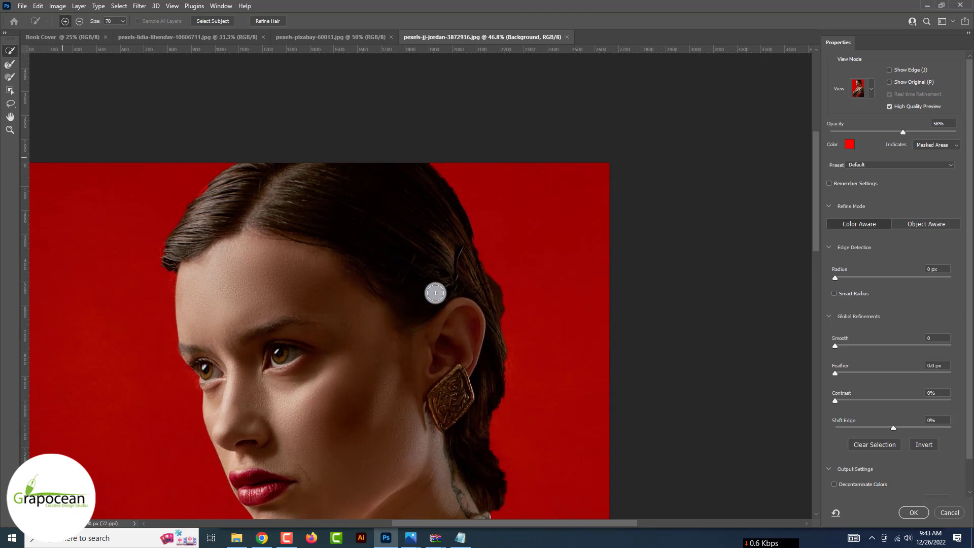
Output the selection as a new layer with a layer mask
{"action": "left_click", "coordinate": [8, 50]}
{"action": "left_click_drag", "start_coordinate": [968, 343], "coordinate": [969, 462]}
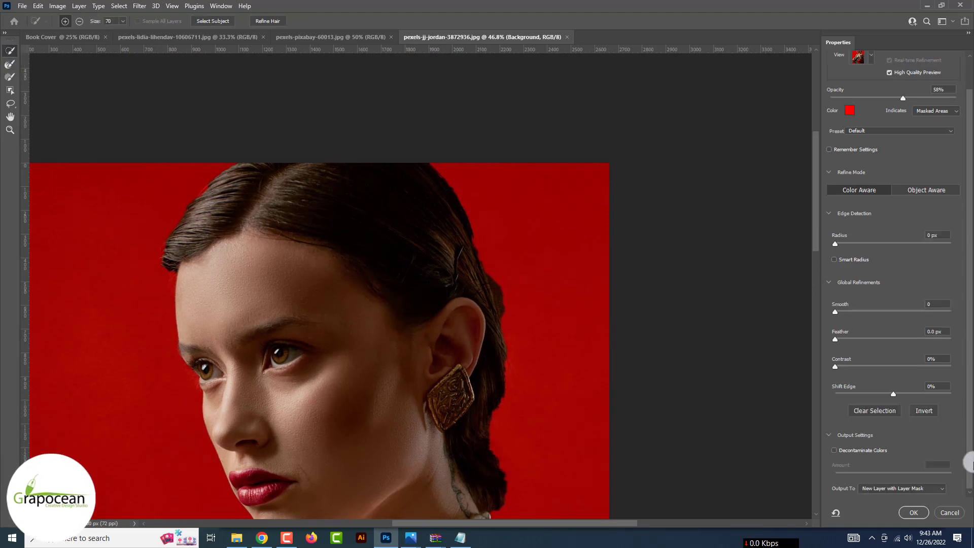
{"action": "left_click", "coordinate": [913, 488]}
{"action": "left_click", "coordinate": [908, 505]}
{"action": "left_click", "coordinate": [913, 513]}
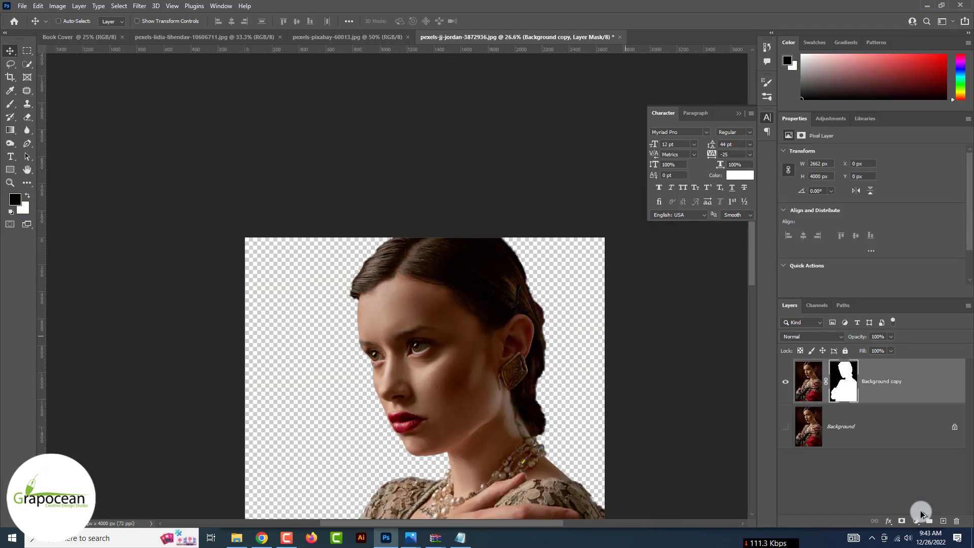
Bring the desert landscape photo into the Book Cover document as a new layer
{"action": "key", "text": "ctrl+0"}
{"action": "left_click", "coordinate": [181, 38]}
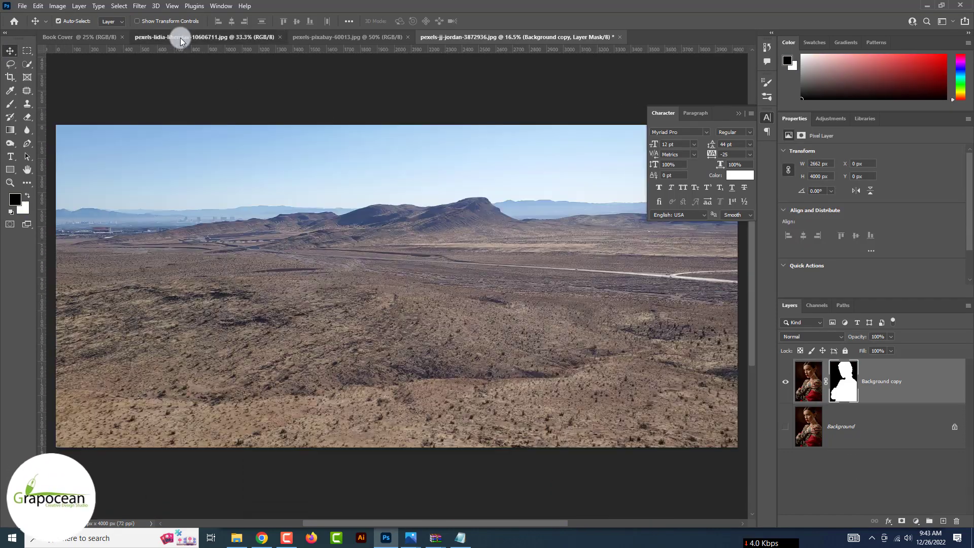
{"action": "left_click_drag", "start_coordinate": [389, 145], "coordinate": [390, 330]}
Scale the desert layer to 78.68% and place it across the lower part of the cover
{"action": "key", "text": "ctrl+t"}
{"action": "scroll", "coordinate": [422, 350], "scroll_direction": "down", "scroll_amount": 6}
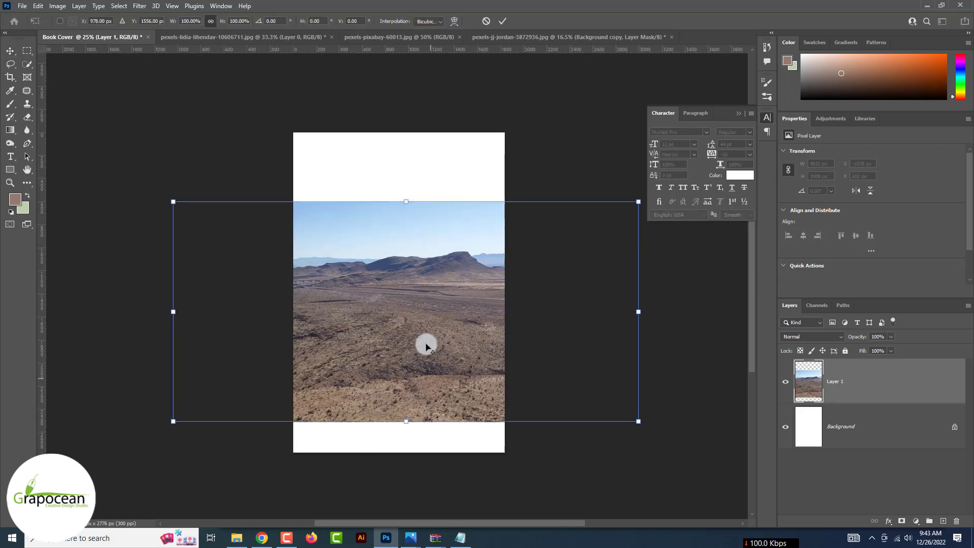
{"action": "left_click_drag", "start_coordinate": [505, 382], "coordinate": [484, 376]}
{"action": "left_click_drag", "start_coordinate": [426, 348], "coordinate": [428, 374]}
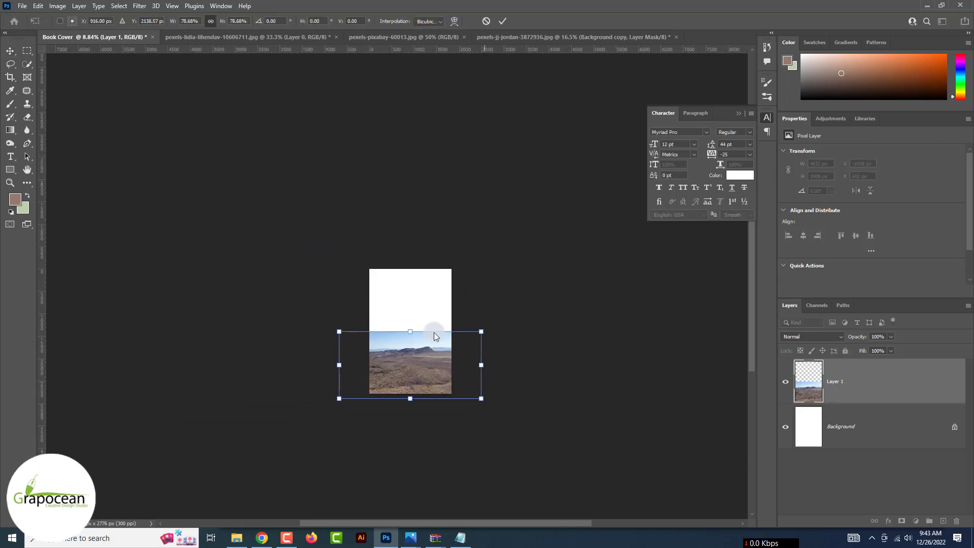
{"action": "left_click", "coordinate": [501, 22]}
{"action": "scroll", "coordinate": [500, 22], "scroll_direction": "up", "scroll_amount": 8}
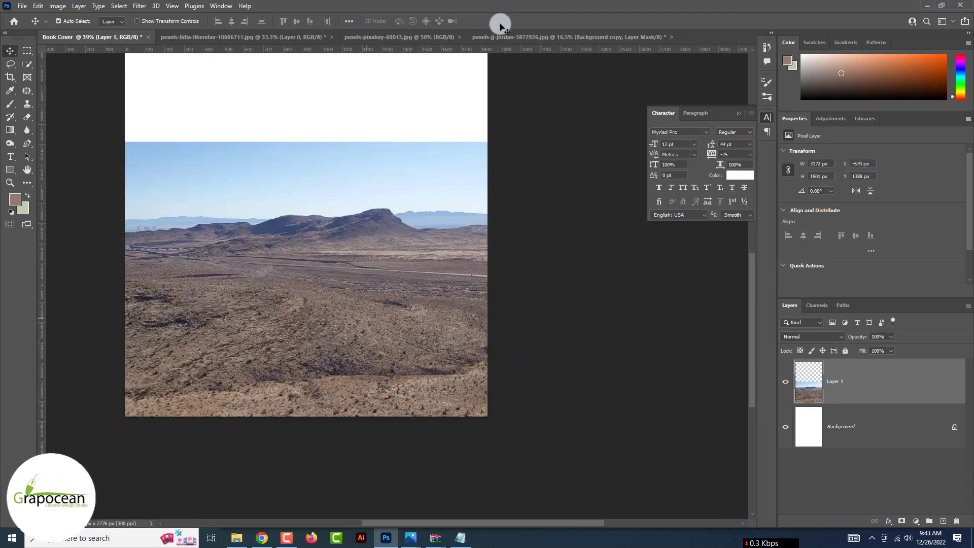
Bring the masked cutout of the woman into the Book Cover document above the desert layer
{"action": "scroll", "coordinate": [501, 26], "scroll_direction": "down", "scroll_amount": 2}
{"action": "left_click", "coordinate": [504, 38]}
{"action": "left_click_drag", "start_coordinate": [439, 199], "coordinate": [333, 317]}
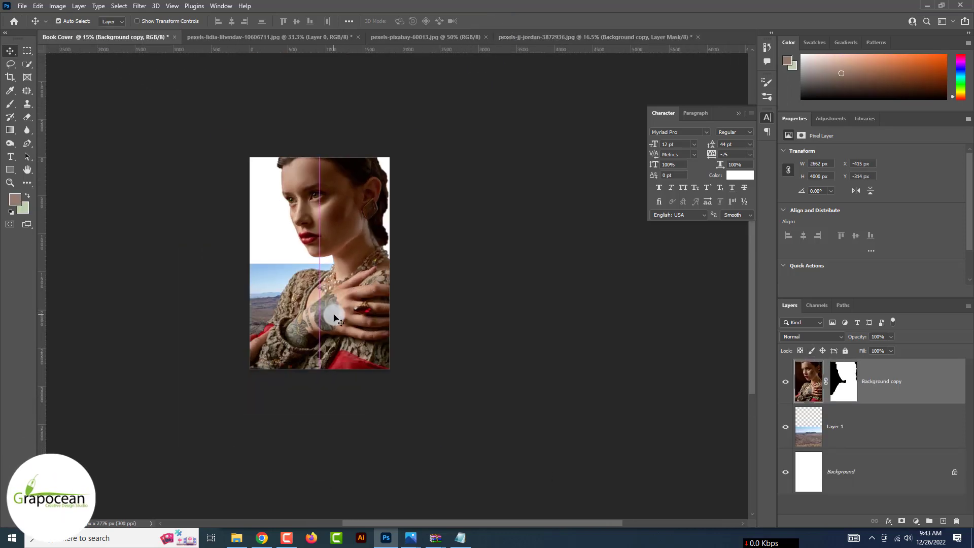
Scale the woman to 59.24% and centre her horizontally at the top edge of the cover
{"action": "key", "text": "ctrl+t"}
{"action": "left_click_drag", "start_coordinate": [422, 132], "coordinate": [357, 204]}
{"action": "left_click_drag", "start_coordinate": [329, 290], "coordinate": [335, 237]}
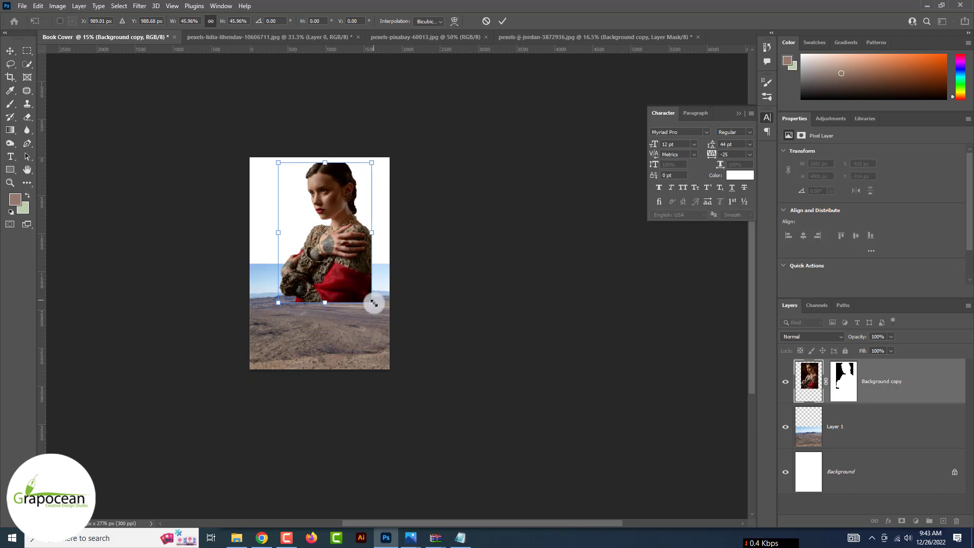
{"action": "left_click_drag", "start_coordinate": [374, 303], "coordinate": [367, 364]}
{"action": "left_click_drag", "start_coordinate": [331, 316], "coordinate": [331, 317]}
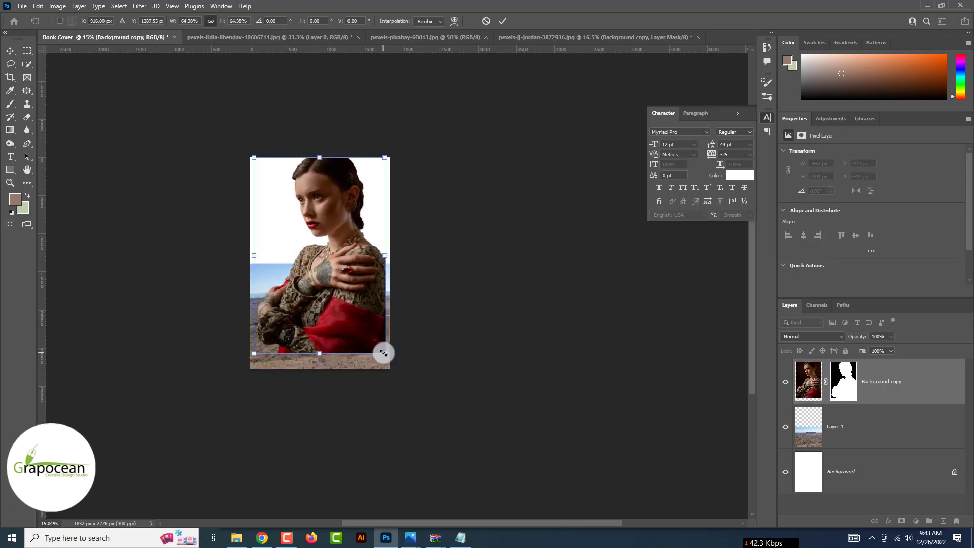
{"action": "left_click_drag", "start_coordinate": [384, 353], "coordinate": [359, 324]}
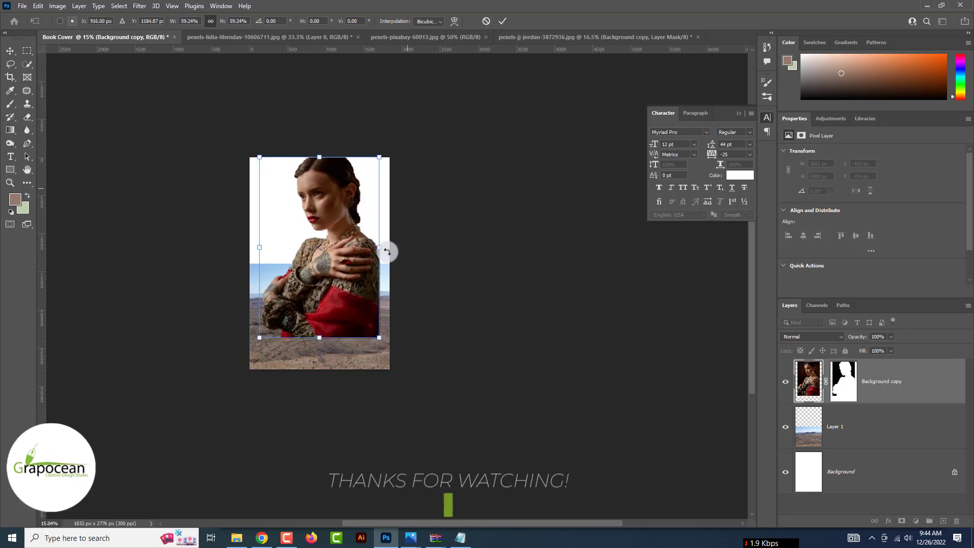
{"action": "left_click", "coordinate": [502, 21]}
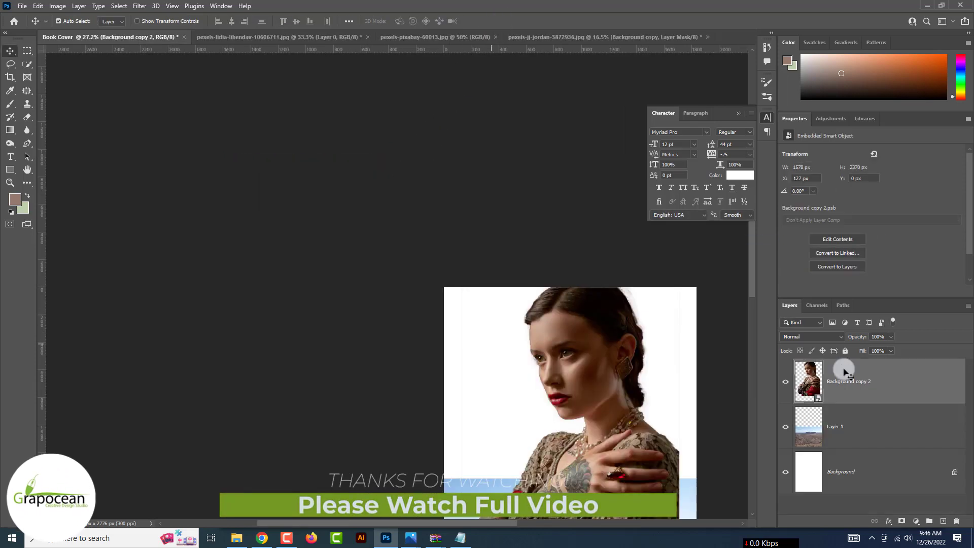
Add a layer mask to the woman's layer and paint black along the left edge of her cutout
{"action": "left_click", "coordinate": [902, 523]}
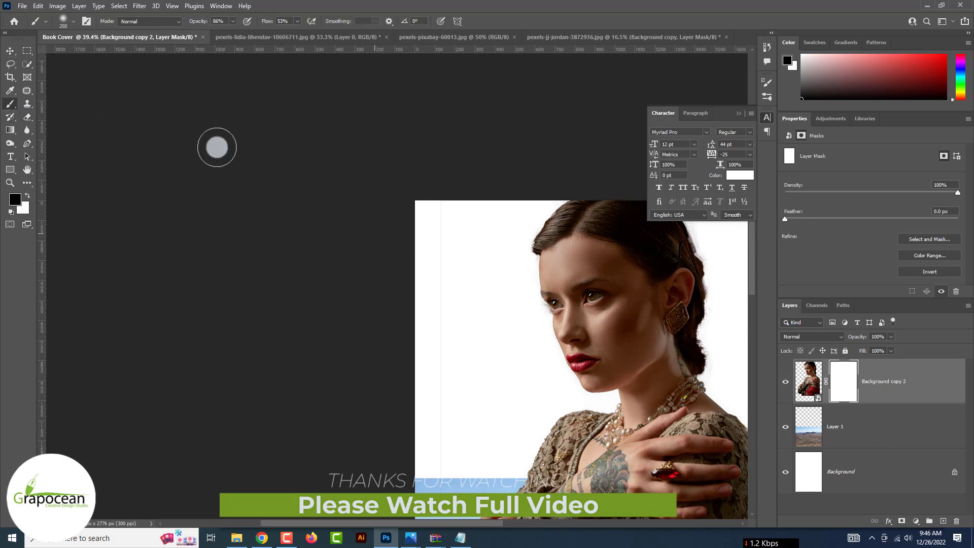
{"action": "scroll", "coordinate": [432, 364], "scroll_direction": "down", "scroll_amount": 3}
{"action": "left_click_drag", "start_coordinate": [441, 366], "coordinate": [464, 220]}
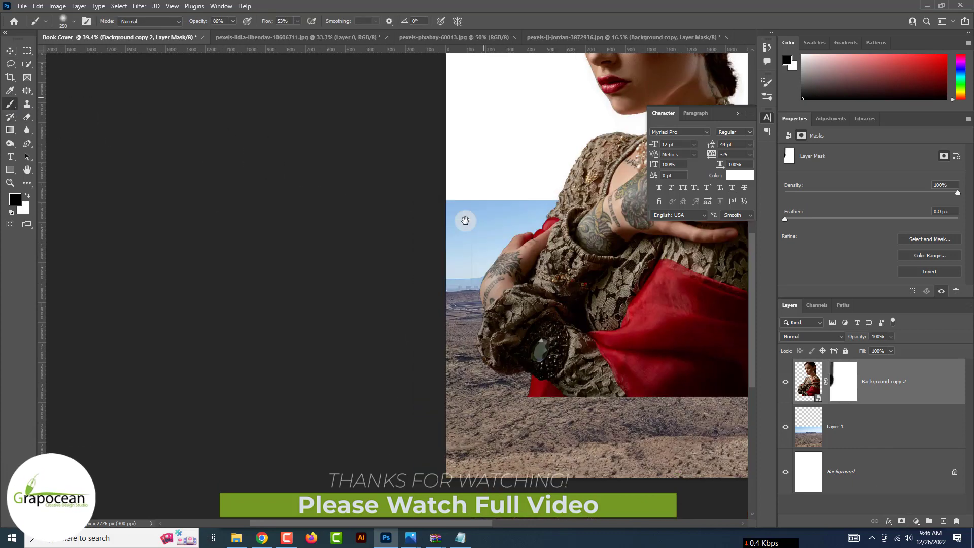
{"action": "left_click_drag", "start_coordinate": [457, 279], "coordinate": [450, 394]}
Paint black on the mask along the woman's right shoulder and sleeve edge to soften the hard cut
{"action": "left_click_drag", "start_coordinate": [561, 370], "coordinate": [228, 379]}
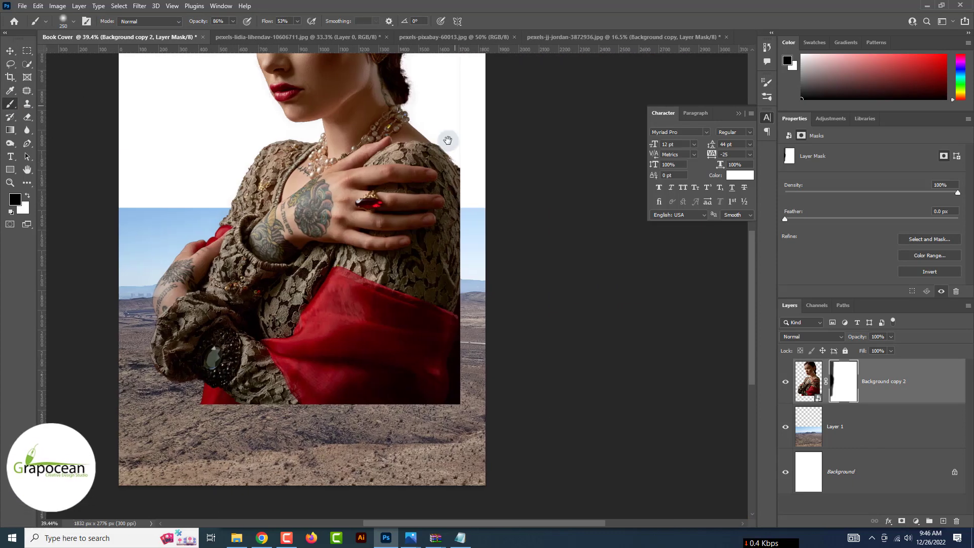
{"action": "scroll", "coordinate": [448, 142], "scroll_direction": "up", "scroll_amount": 4}
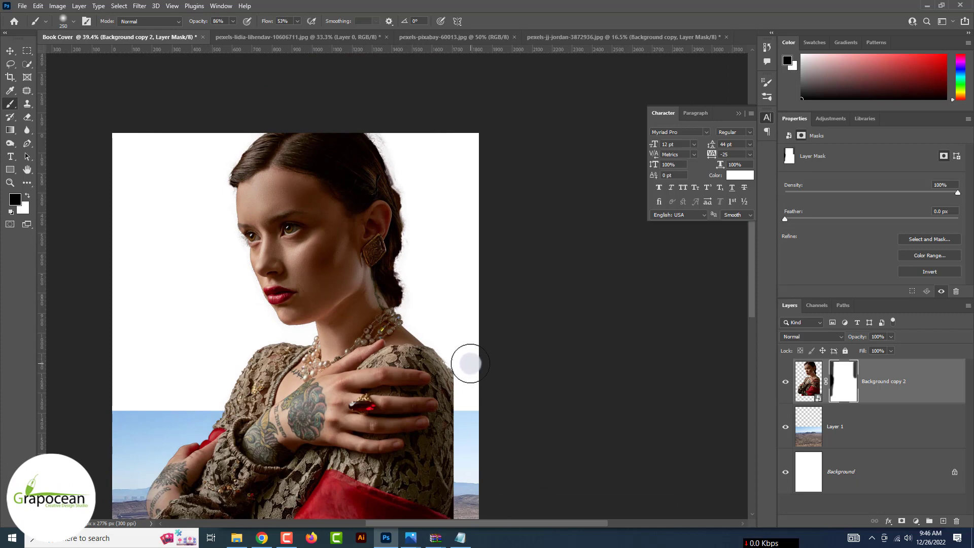
{"action": "scroll", "coordinate": [479, 369], "scroll_direction": "up", "scroll_amount": 3}
{"action": "left_click_drag", "start_coordinate": [482, 370], "coordinate": [468, 287]}
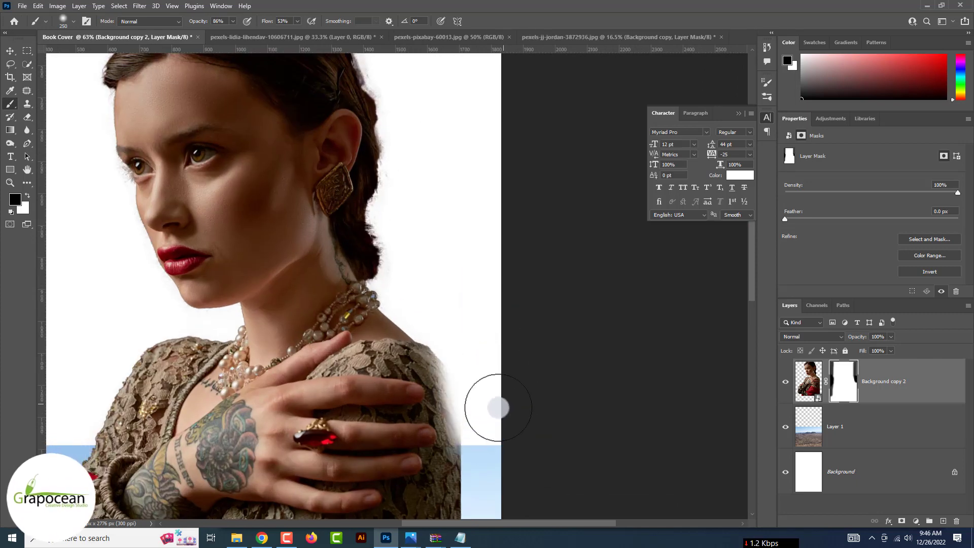
{"action": "scroll", "coordinate": [494, 408], "scroll_direction": "down", "scroll_amount": 2}
{"action": "scroll", "coordinate": [498, 414], "scroll_direction": "down", "scroll_amount": 5}
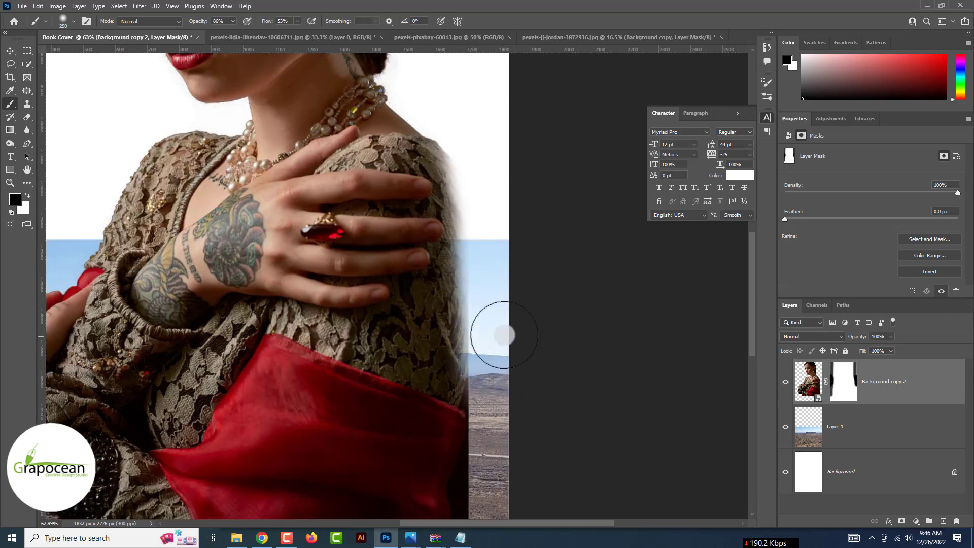
{"action": "scroll", "coordinate": [510, 323], "scroll_direction": "down", "scroll_amount": 3}
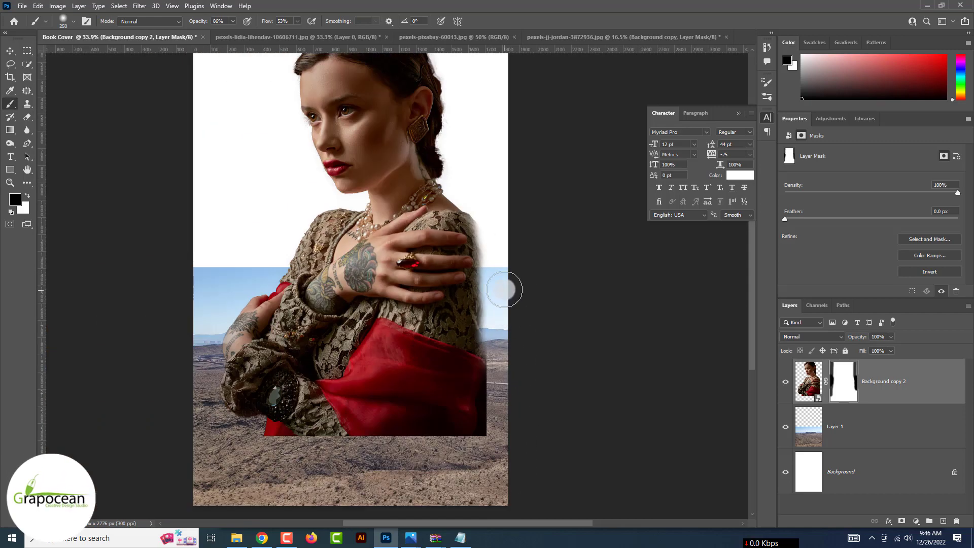
Fade the lower right edge of the red cloth on the mask, undoing strokes to rework the blend
{"action": "key", "text": "bracketleft"}
{"action": "key", "text": "bracketleft"}
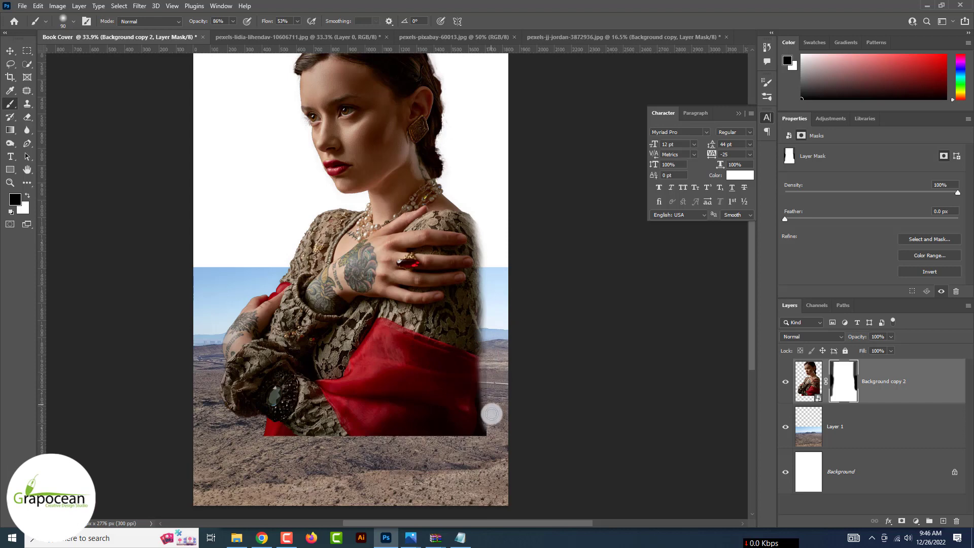
{"action": "left_click_drag", "start_coordinate": [488, 359], "coordinate": [493, 453]}
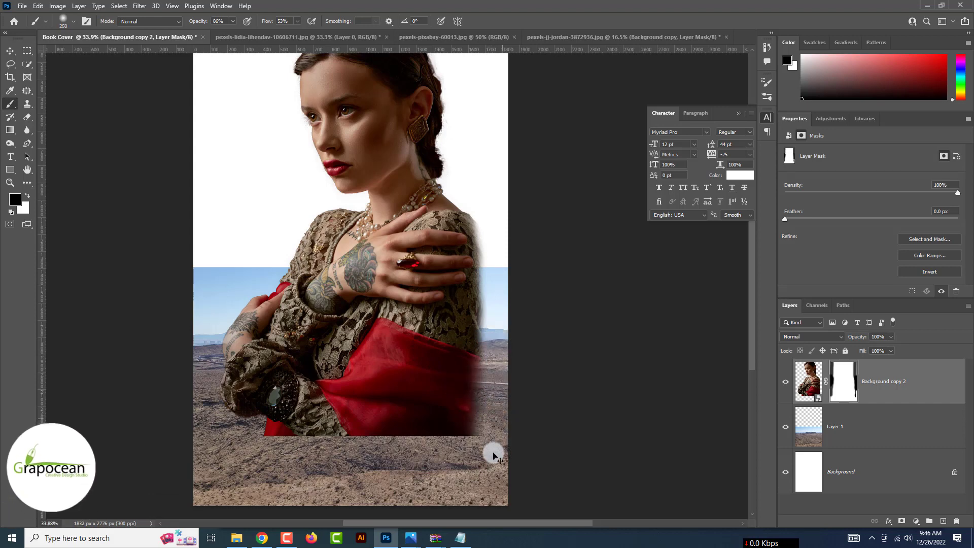
{"action": "key", "text": "ctrl+z"}
{"action": "key", "text": "ctrl+z"}
{"action": "mouse_move", "coordinate": [504, 360]}
{"action": "left_mouse_down"}
{"action": "mouse_move", "coordinate": [497, 328]}
{"action": "mouse_move", "coordinate": [499, 417]}
{"action": "mouse_move", "coordinate": [510, 339]}
{"action": "mouse_move", "coordinate": [505, 442]}
{"action": "left_mouse_up"}
{"action": "key", "text": "ctrl+z"}
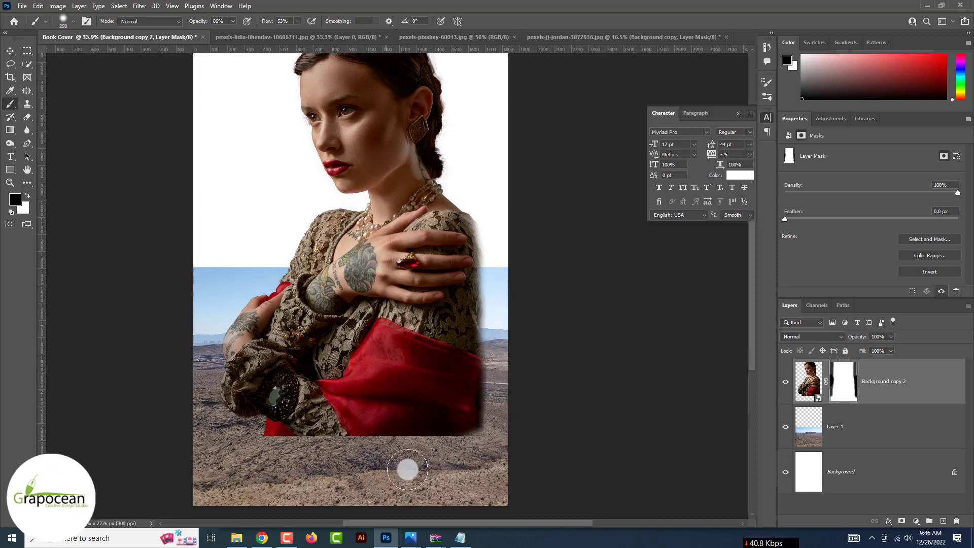
Enlarge the brush to 900 and paint the mask to fade the woman's lower edge into the desert ground
{"action": "key", "text": "]"}
{"action": "key", "text": "]"}
{"action": "key", "text": "]"}
{"action": "key", "text": "]"}
{"action": "key", "text": "]"}
{"action": "key", "text": "]"}
{"action": "left_click_drag", "start_coordinate": [285, 454], "coordinate": [519, 528]}
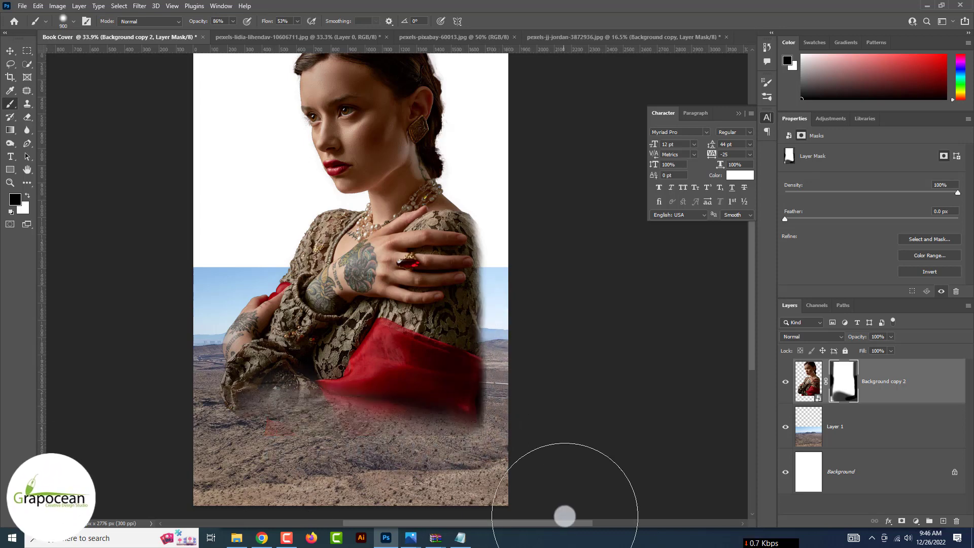
{"action": "scroll", "coordinate": [565, 517], "scroll_direction": "down", "scroll_amount": 4}
{"action": "mouse_move", "coordinate": [325, 504]}
{"action": "left_mouse_down"}
{"action": "mouse_move", "coordinate": [406, 513]}
{"action": "mouse_move", "coordinate": [412, 498]}
{"action": "left_mouse_up"}
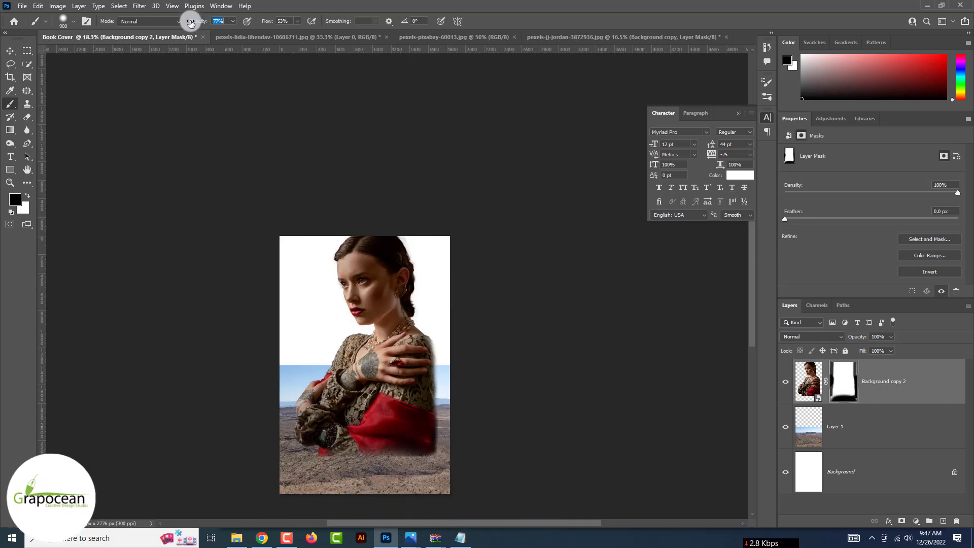
Set the brush to 52% opacity and 12% flow and softly blend the woman's lower edge into the ground
{"action": "left_click_drag", "start_coordinate": [191, 23], "coordinate": [178, 23]}
{"action": "left_click_drag", "start_coordinate": [267, 22], "coordinate": [246, 22]}
{"action": "left_click_drag", "start_coordinate": [431, 495], "coordinate": [350, 488]}
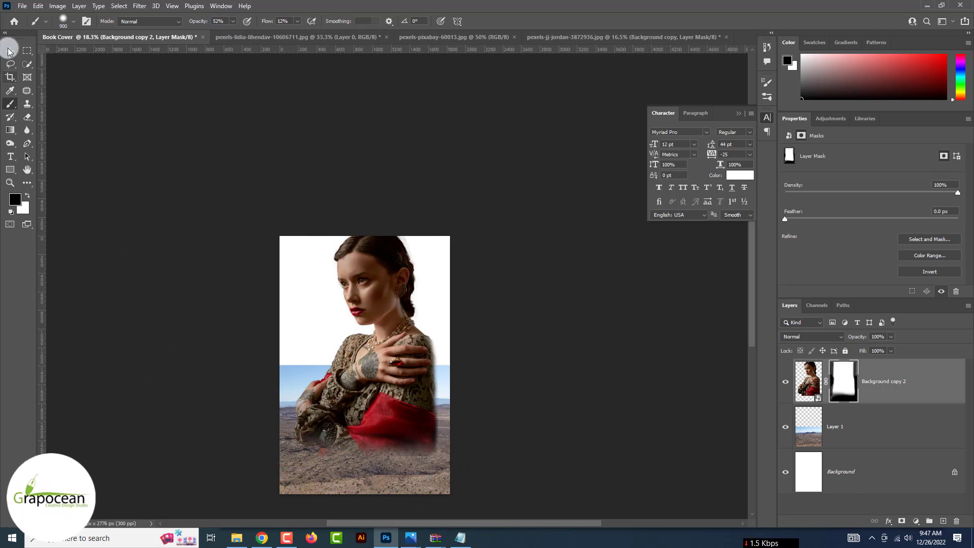
Lasso the blue sky above the horizon on the desert landscape layer, delete it and clear the selection
{"action": "left_click", "coordinate": [446, 387]}
{"action": "scroll", "coordinate": [446, 387], "scroll_direction": "up", "scroll_amount": 2}
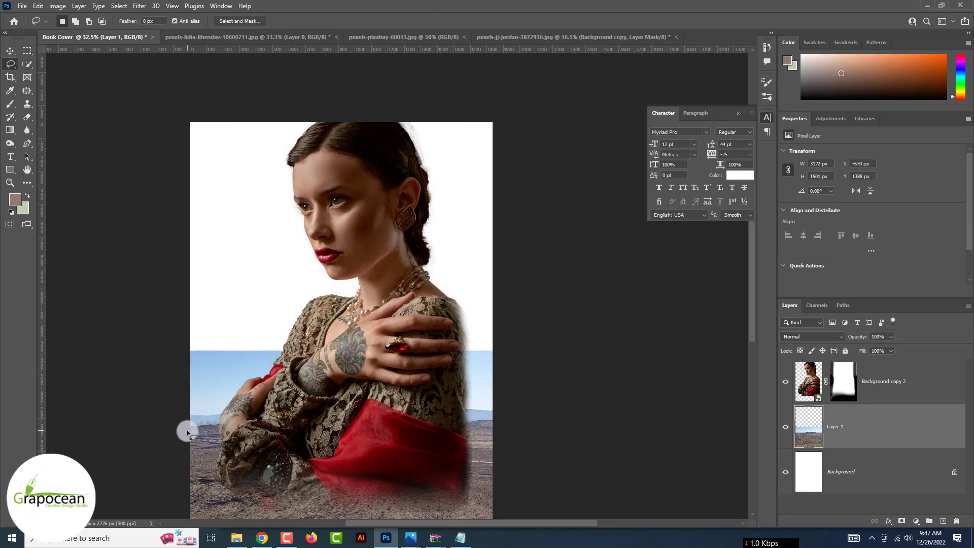
{"action": "mouse_move", "coordinate": [188, 432]}
{"action": "left_mouse_down"}
{"action": "mouse_move", "coordinate": [487, 421]}
{"action": "mouse_move", "coordinate": [519, 345]}
{"action": "left_mouse_up"}
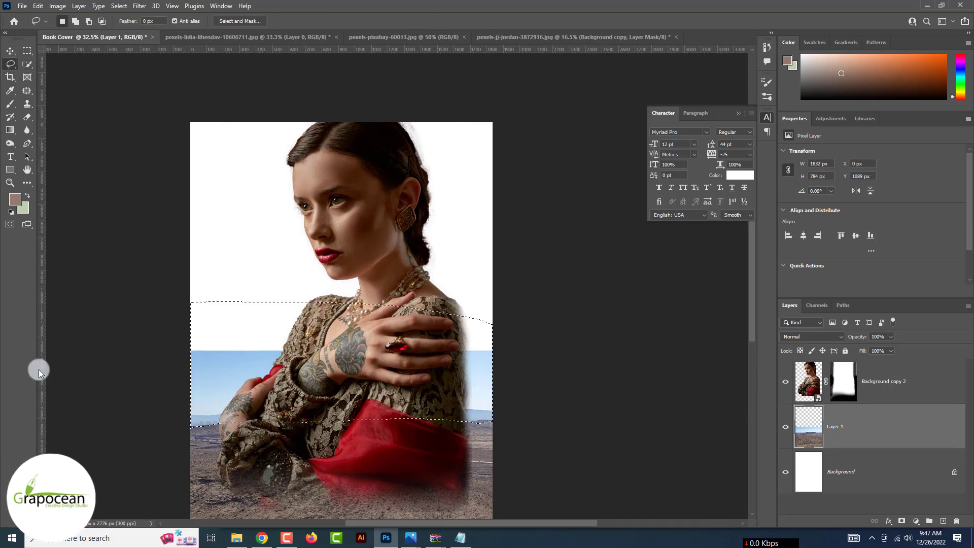
{"action": "key", "text": "Delete"}
{"action": "left_click", "coordinate": [27, 50]}
{"action": "key", "text": "ctrl+d"}
{"action": "key", "text": "ctrl+minus"}
{"action": "key", "text": "ctrl+minus"}
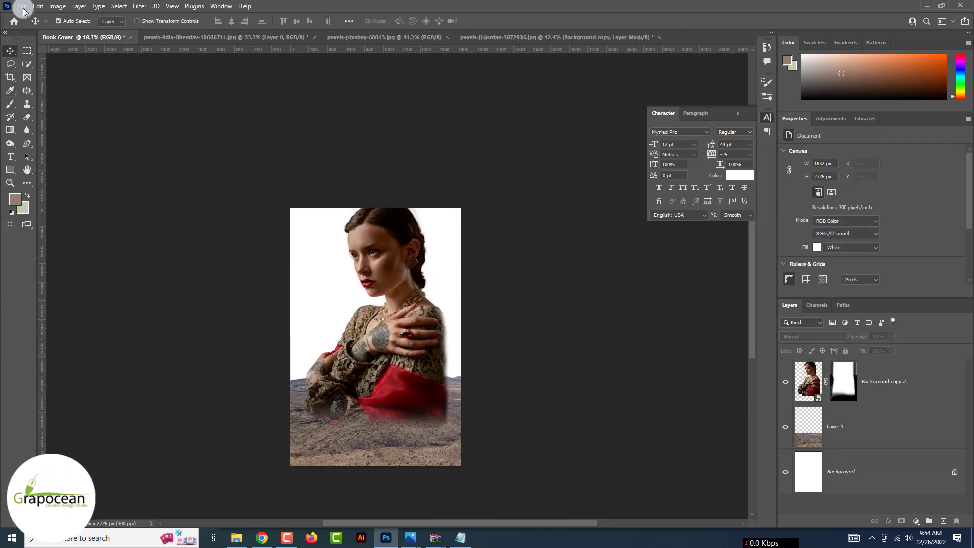
Open the two bare tree photos, pexels-tushar-kumawat-9015410 and pexels-iconcom-216695, from the Downloads folder
{"action": "left_click", "coordinate": [24, 6]}
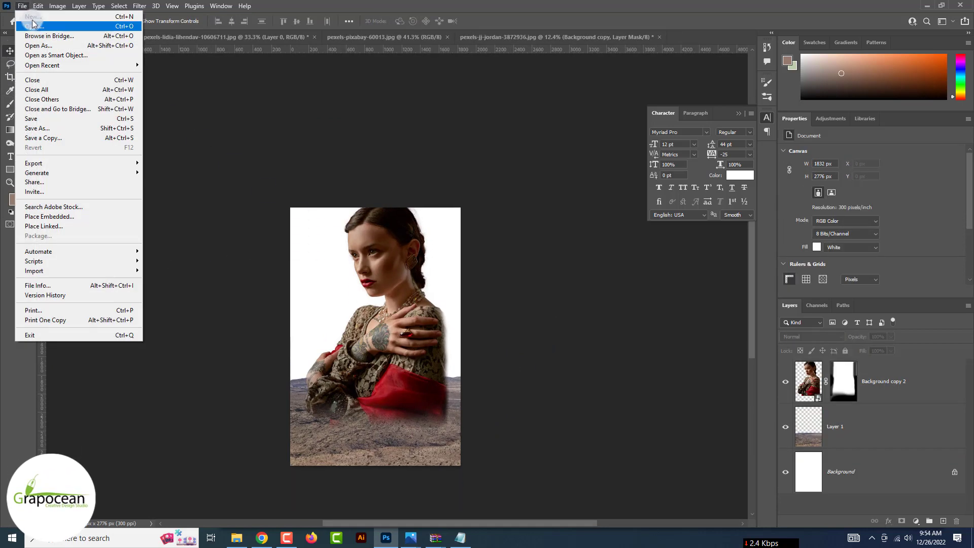
{"action": "left_click", "coordinate": [36, 28]}
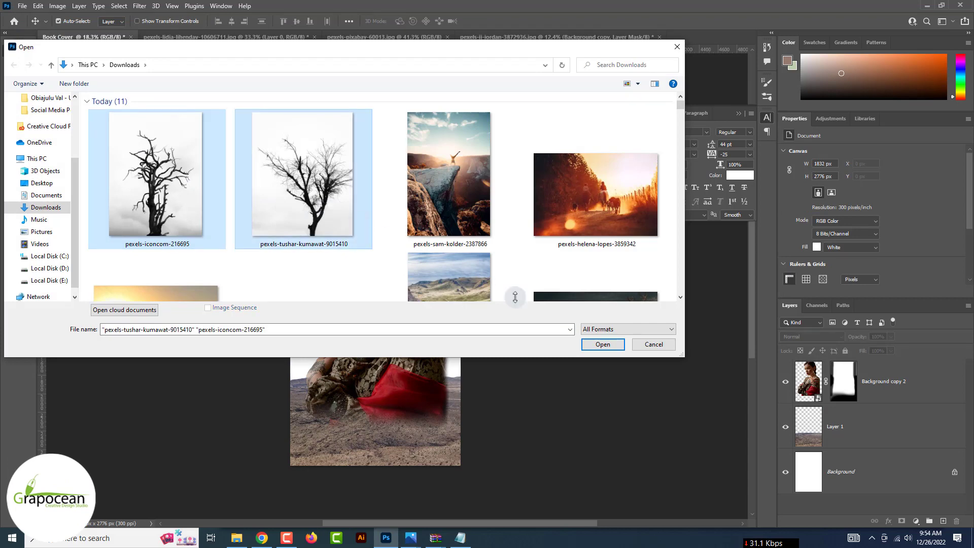
{"action": "left_click", "coordinate": [613, 344]}
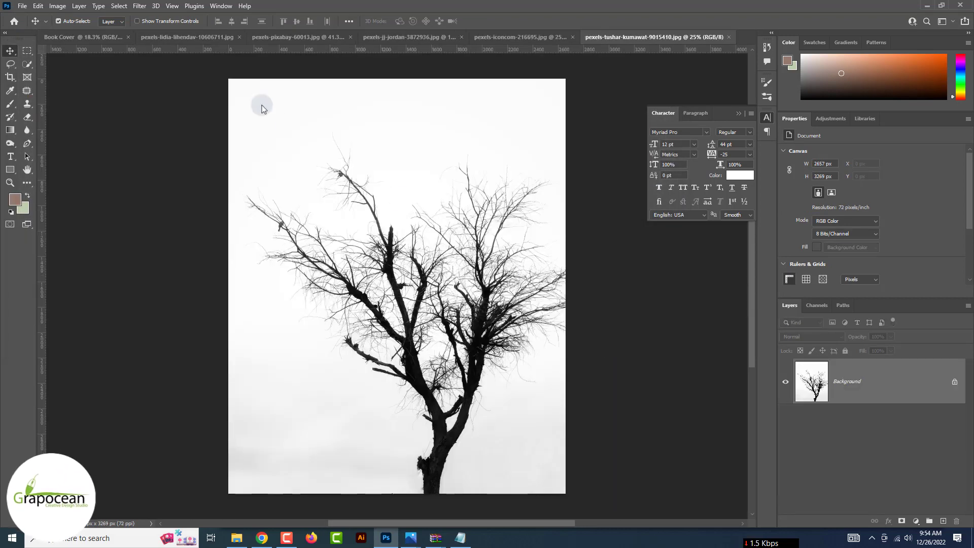
Select the tree photo's white background with Color Range at fuzziness 200 and mask it out, keeping only the tree
{"action": "left_click", "coordinate": [118, 6]}
{"action": "left_click", "coordinate": [153, 104]}
{"action": "left_click", "coordinate": [413, 157]}
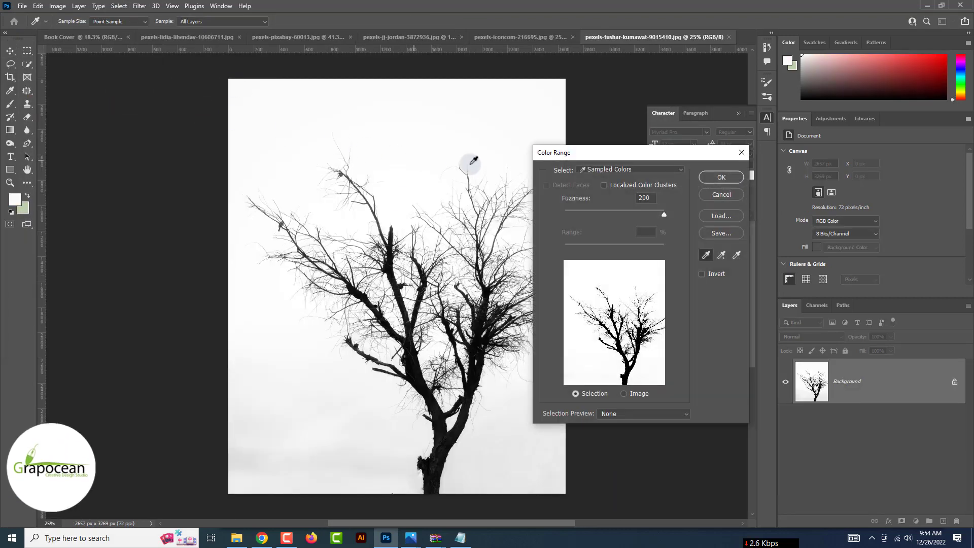
{"action": "left_click", "coordinate": [721, 177]}
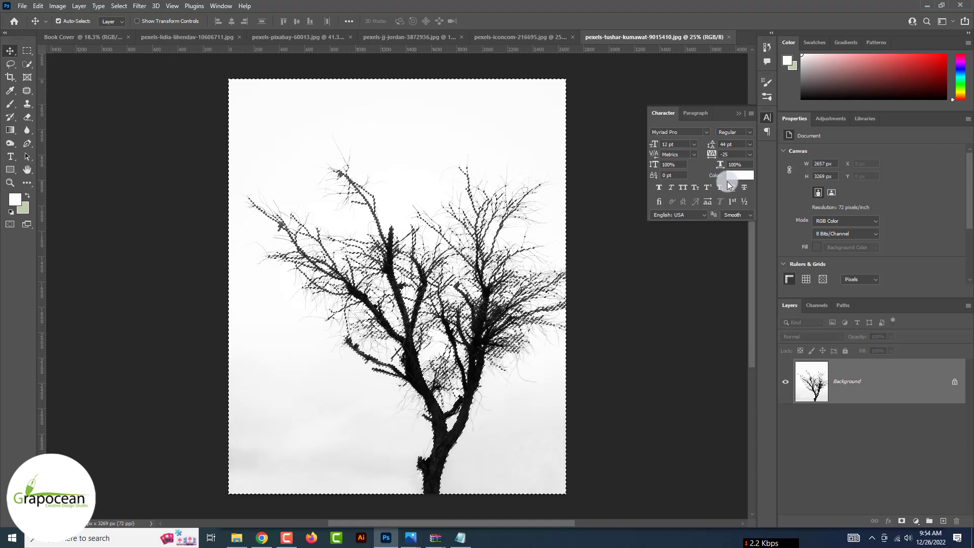
{"action": "left_click", "coordinate": [901, 521]}
{"action": "key", "text": "ctrl+z"}
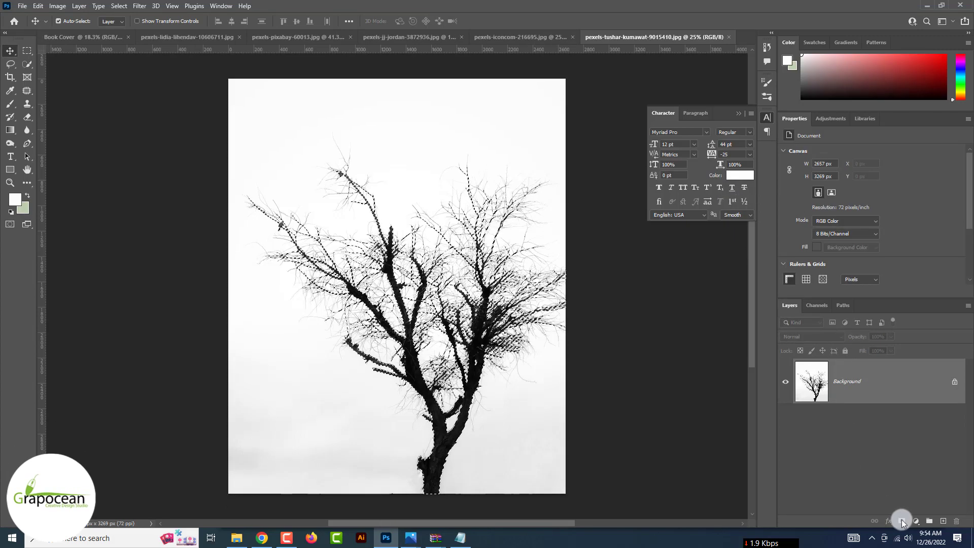
{"action": "left_click", "coordinate": [903, 521], "text": "alt"}
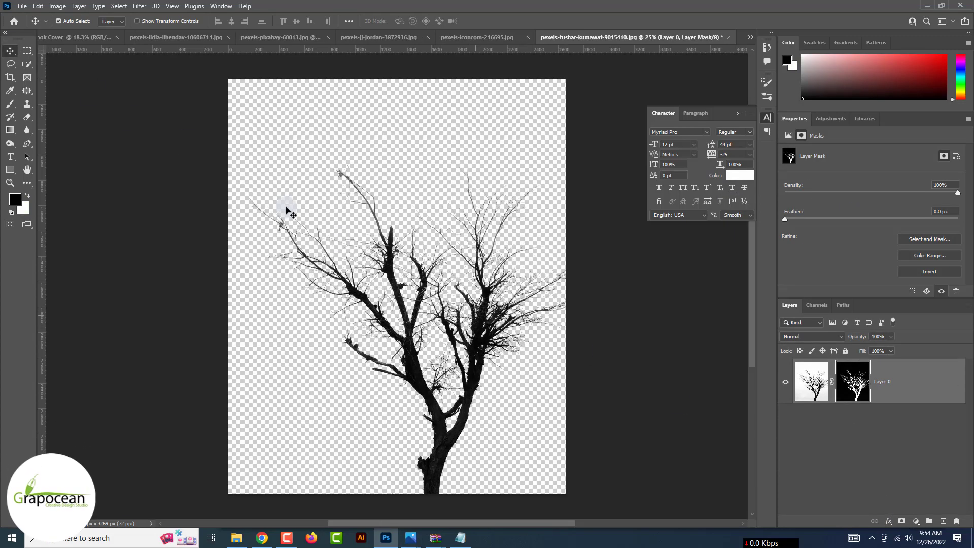
Bring the masked tree into the Book Cover document and move its layer below the desert landscape layer
{"action": "left_click_drag", "start_coordinate": [286, 210], "coordinate": [592, 335]}
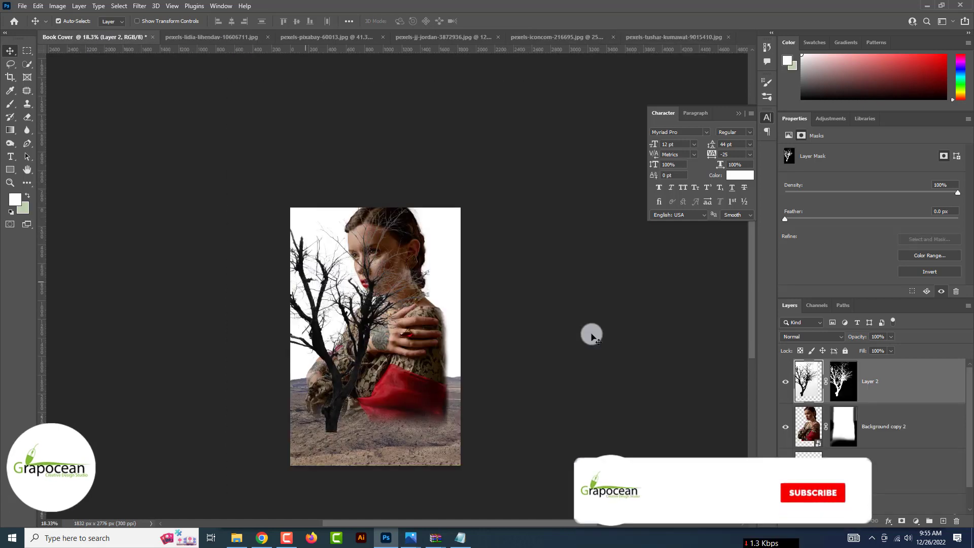
{"action": "left_click_drag", "start_coordinate": [895, 400], "coordinate": [870, 492]}
{"action": "left_click_drag", "start_coordinate": [317, 332], "coordinate": [293, 292]}
Scale the tree to about 1476 x 1816 px and place it behind the woman, in front of her face
{"action": "key", "text": "ctrl+t"}
{"action": "left_click_drag", "start_coordinate": [404, 88], "coordinate": [363, 162]}
{"action": "left_click_drag", "start_coordinate": [338, 286], "coordinate": [337, 324]}
{"action": "left_click", "coordinate": [503, 22]}
{"action": "scroll", "coordinate": [411, 324], "scroll_direction": "up", "scroll_amount": 5}
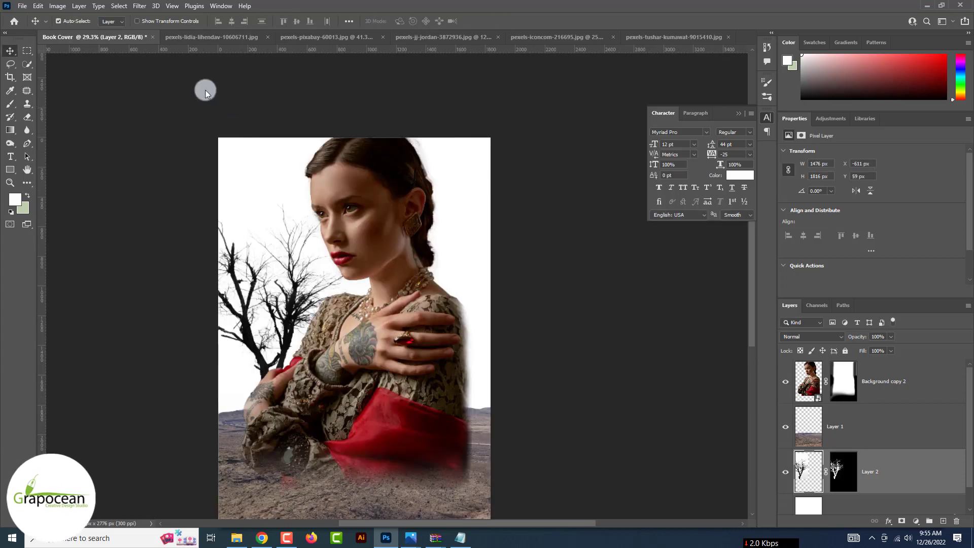
Open the pexels-sam-kolder-2387866 photo, unlock its background and bring it into the Book Cover document
{"action": "left_click", "coordinate": [23, 6]}
{"action": "left_click", "coordinate": [30, 29]}
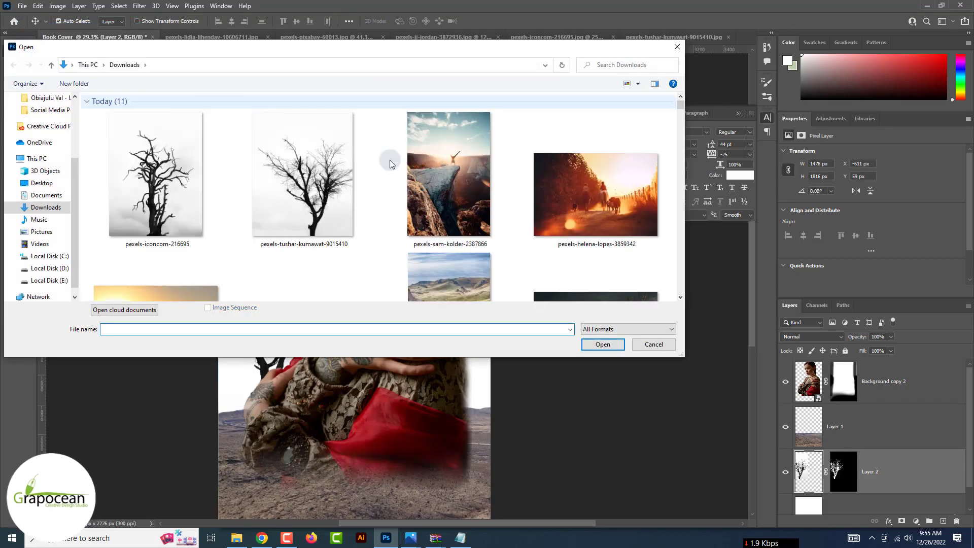
{"action": "left_click", "coordinate": [453, 186]}
{"action": "left_click", "coordinate": [603, 345]}
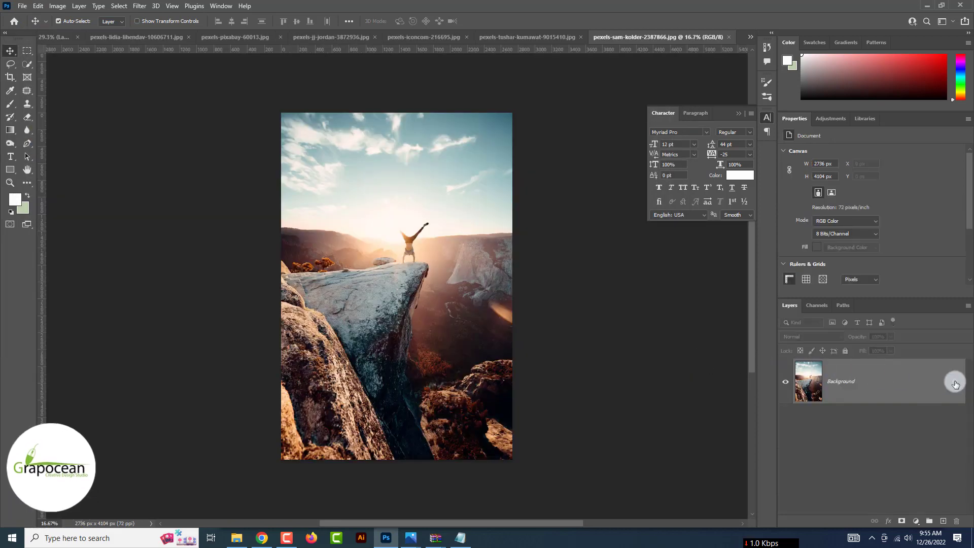
{"action": "left_click", "coordinate": [956, 381]}
{"action": "left_click_drag", "start_coordinate": [355, 205], "coordinate": [408, 278]}
Scale the sunset cliff photo to about 103% and position it so its sky fills the area behind the woman
{"action": "key", "text": "ctrl+t"}
{"action": "left_click_drag", "start_coordinate": [482, 257], "coordinate": [410, 375]}
{"action": "key", "text": "ctrl+minus"}
{"action": "key", "text": "ctrl+minus"}
{"action": "key", "text": "ctrl+minus"}
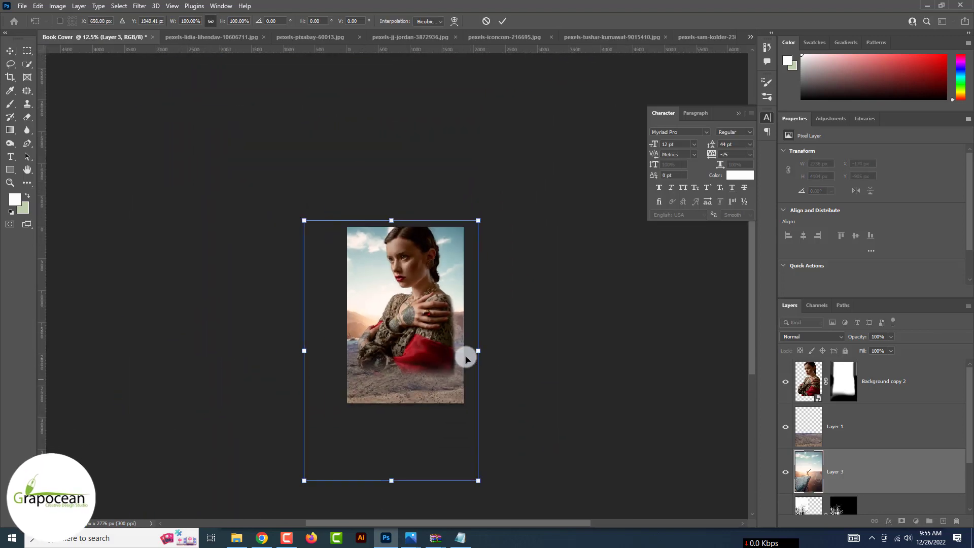
{"action": "left_click_drag", "start_coordinate": [478, 351], "coordinate": [448, 358]}
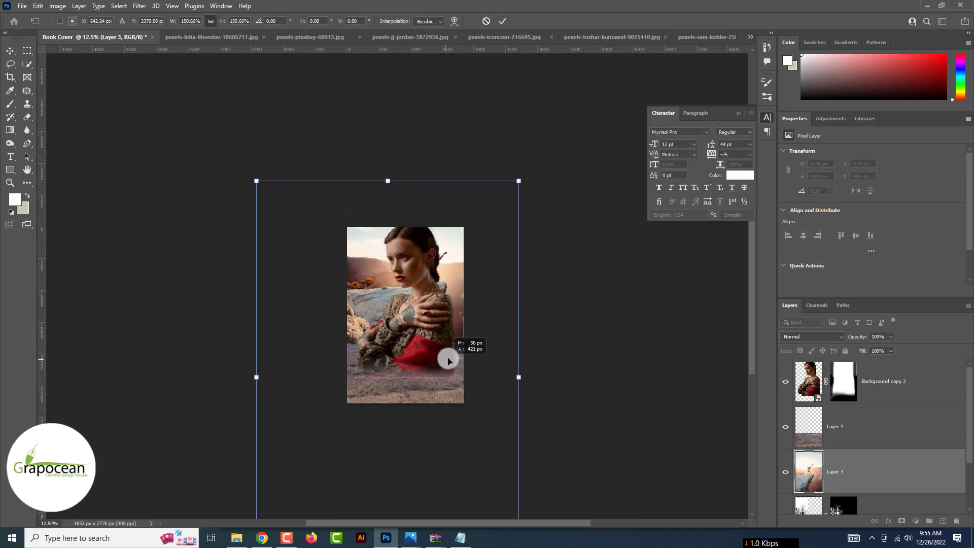
{"action": "left_click_drag", "start_coordinate": [517, 182], "coordinate": [455, 266]}
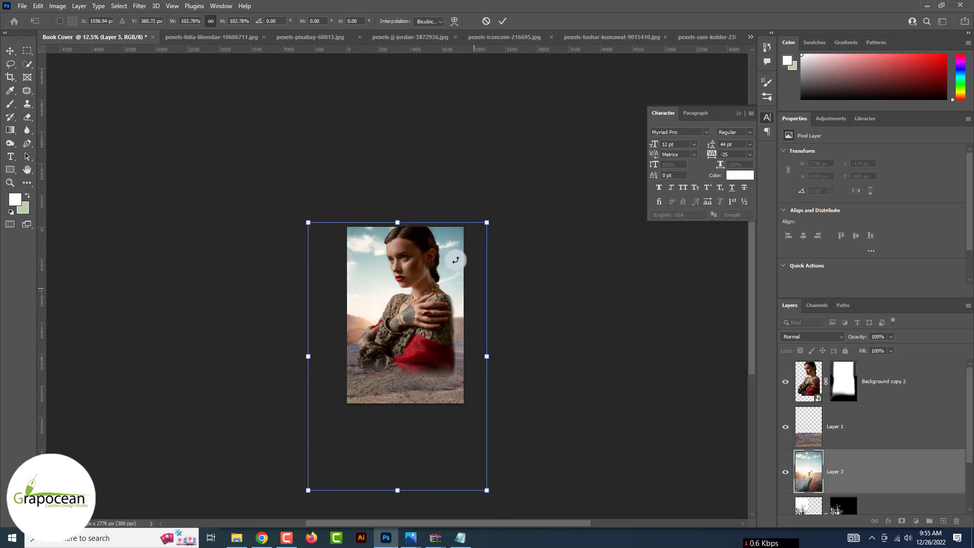
Move the sunset photo's layer below the tree layer and enlarge it to about 3999 x 5999 px
{"action": "scroll", "coordinate": [891, 406], "scroll_direction": "down", "scroll_amount": 2}
{"action": "left_click_drag", "start_coordinate": [891, 406], "coordinate": [876, 470]}
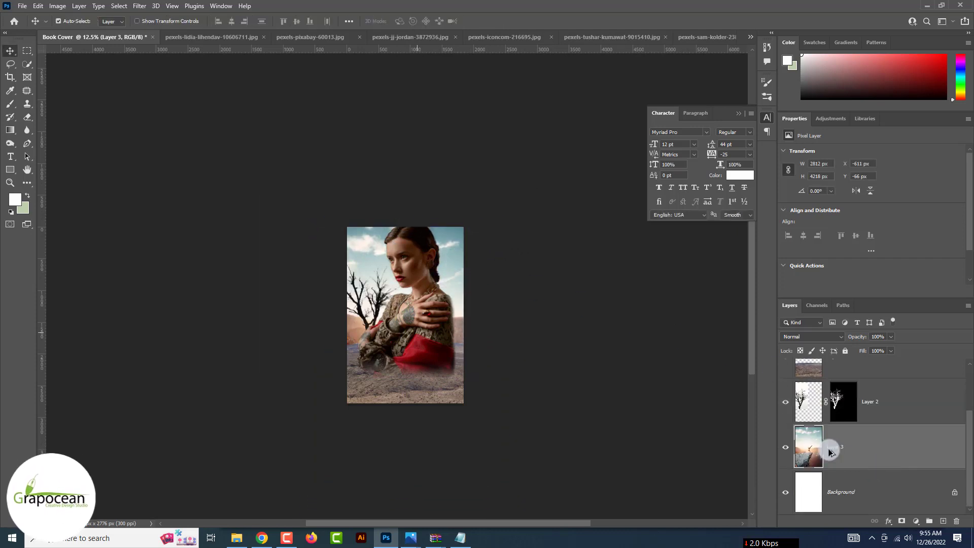
{"action": "scroll", "coordinate": [417, 331], "scroll_direction": "up", "scroll_amount": 3}
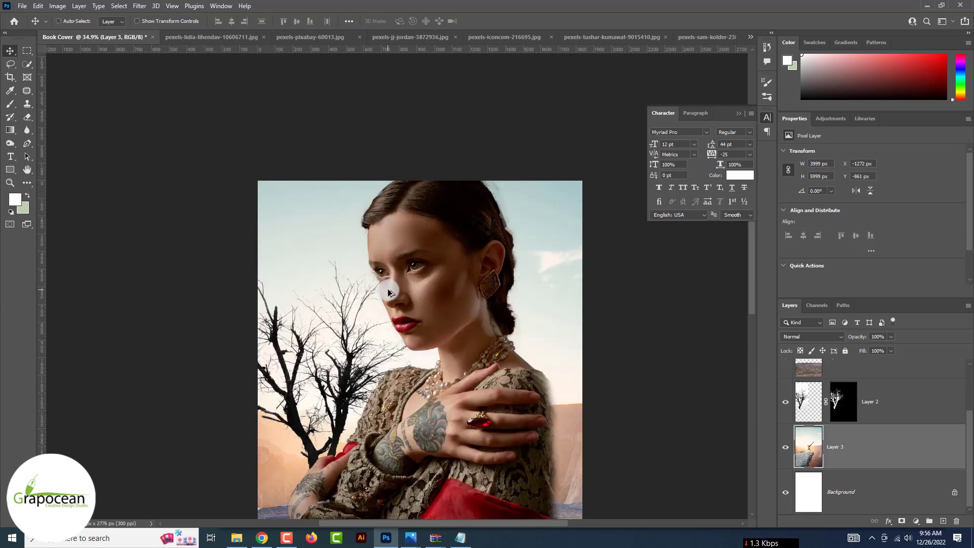
{"action": "scroll", "coordinate": [391, 293], "scroll_direction": "down", "scroll_amount": 3}
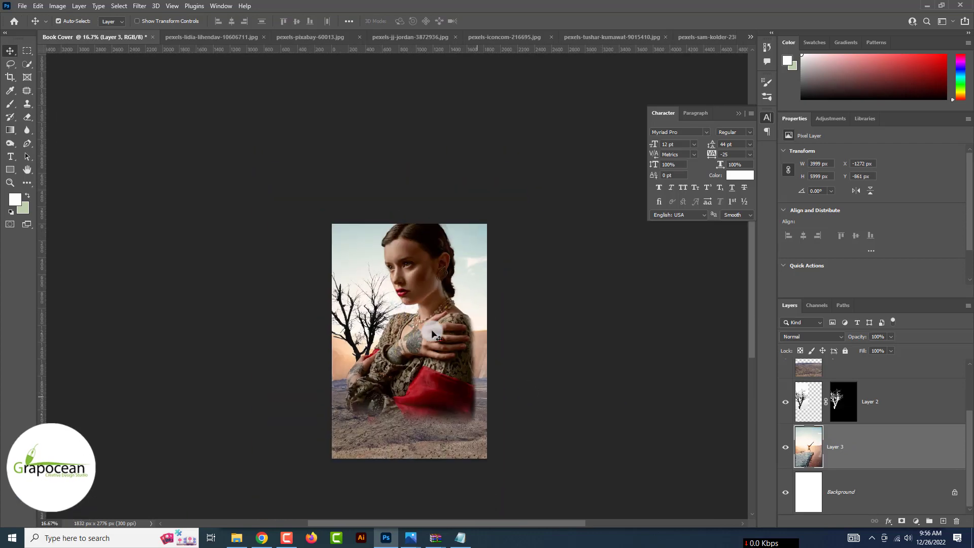
Move the woman lower on the cover and lasso a rounded crown shape over the flat, cut-off top of her hair
{"action": "left_click_drag", "start_coordinate": [443, 341], "coordinate": [445, 358]}
{"action": "scroll", "coordinate": [410, 247], "scroll_direction": "up", "scroll_amount": 3}
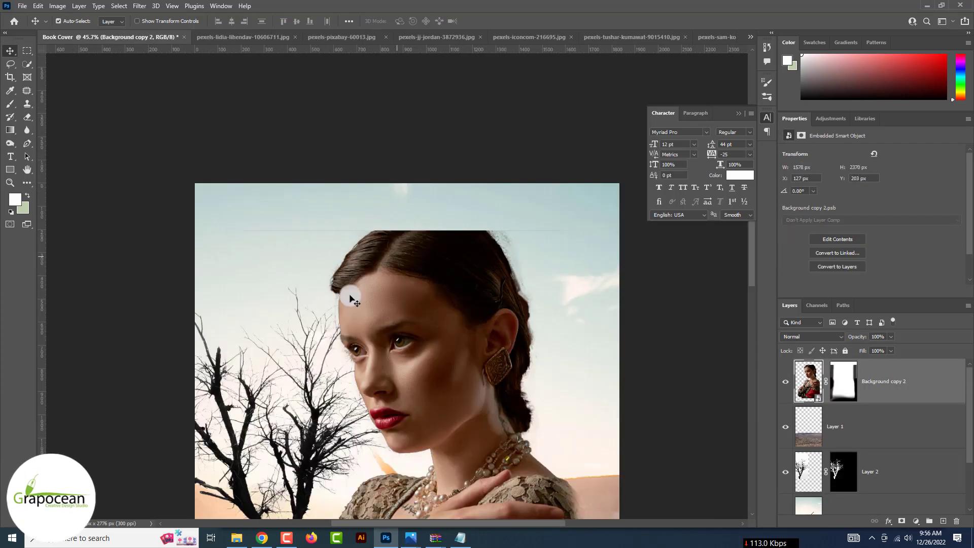
{"action": "left_click", "coordinate": [10, 64]}
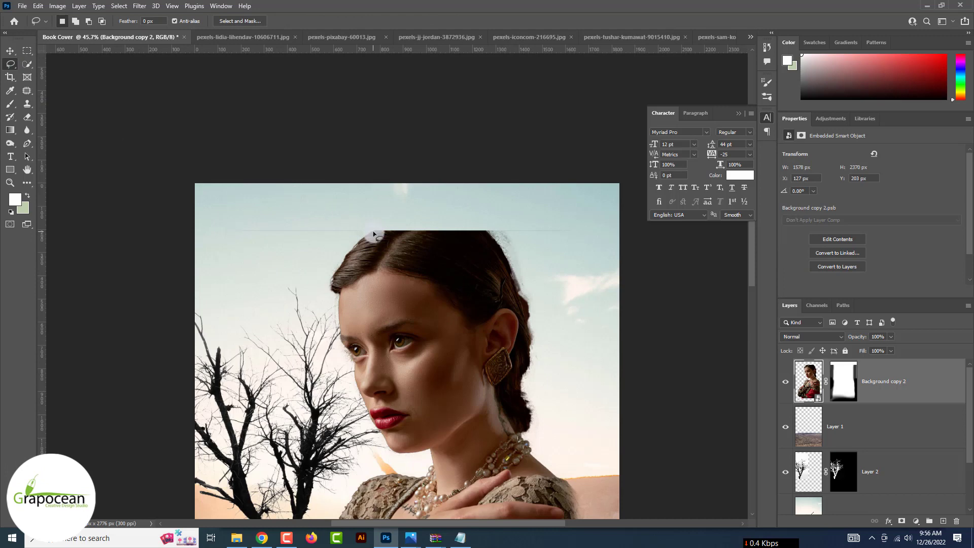
{"action": "left_click_drag", "start_coordinate": [478, 221], "coordinate": [490, 237]}
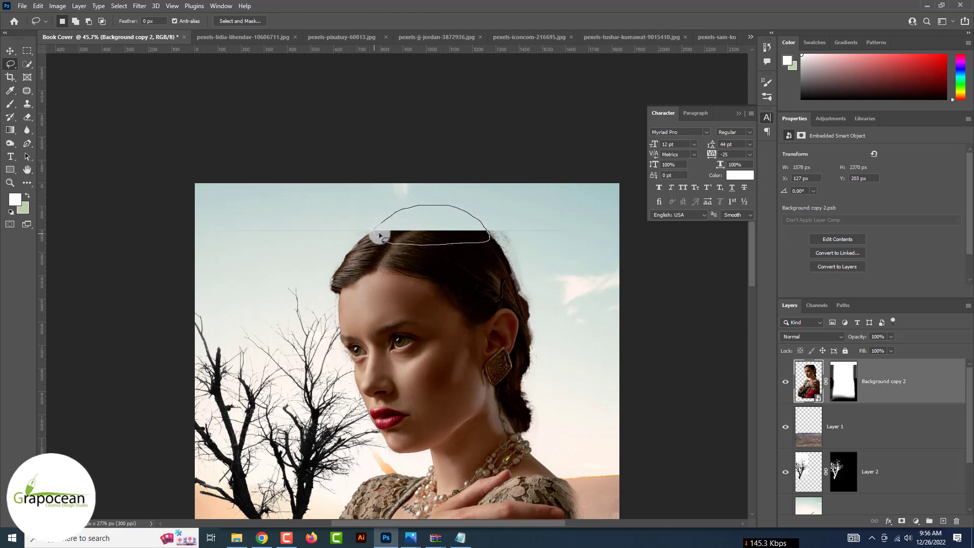
{"action": "left_click_drag", "start_coordinate": [379, 234], "coordinate": [375, 232]}
Rasterize the woman's layer, rebuild the selected top of her hair with a Content-Aware fill and clear the selection
{"action": "scroll", "coordinate": [460, 248], "scroll_direction": "down", "scroll_amount": 3}
{"action": "right_click", "coordinate": [880, 379]}
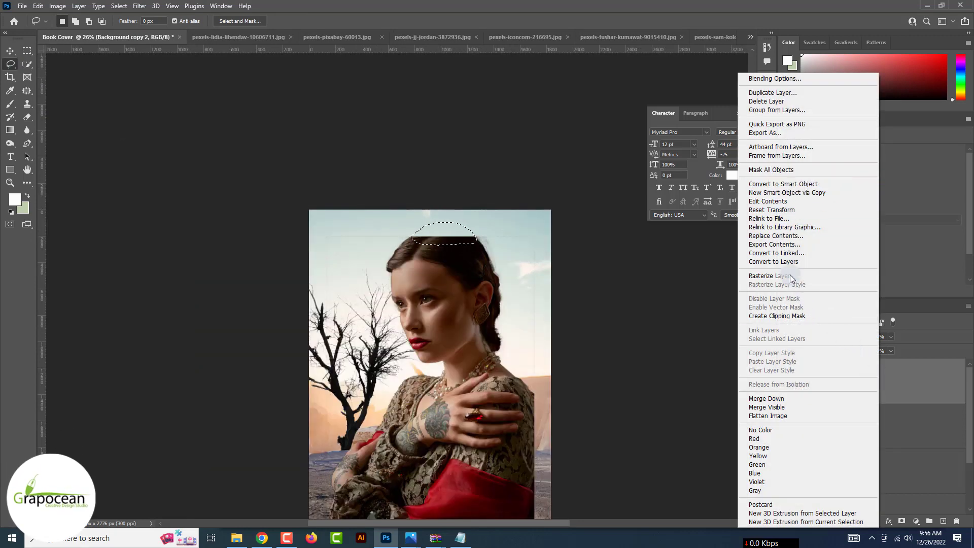
{"action": "left_click", "coordinate": [769, 275]}
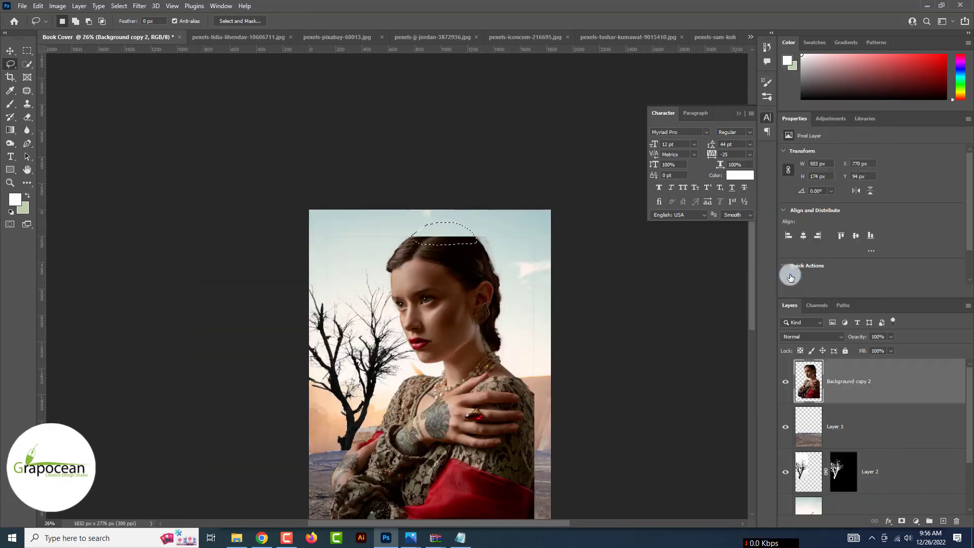
{"action": "key", "text": "shift+F5"}
{"action": "left_click", "coordinate": [509, 138]}
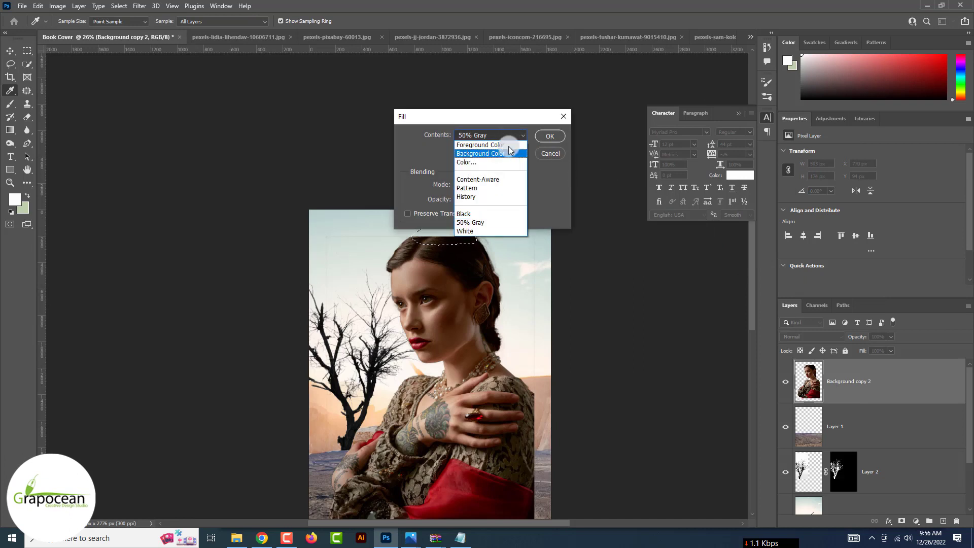
{"action": "left_click", "coordinate": [507, 181]}
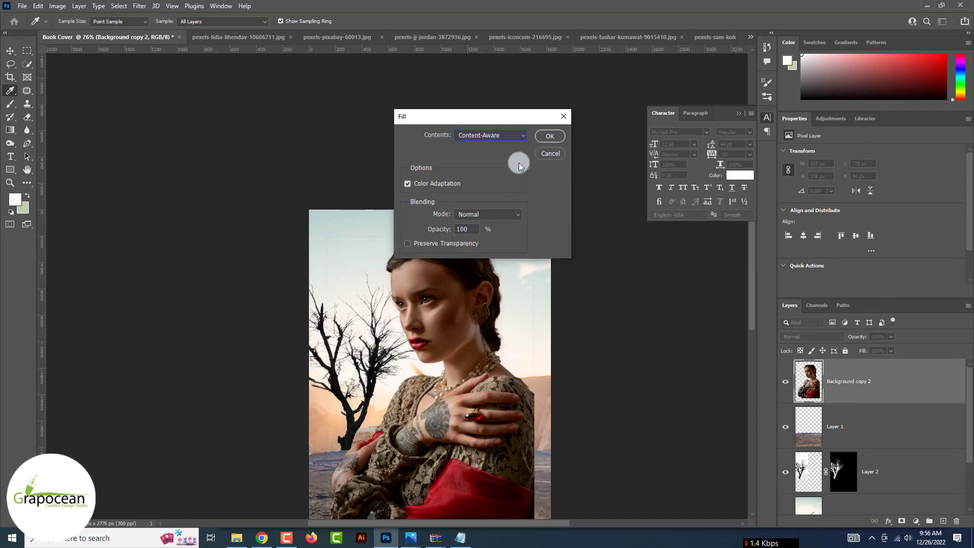
{"action": "left_click", "coordinate": [551, 136]}
{"action": "left_click", "coordinate": [30, 56]}
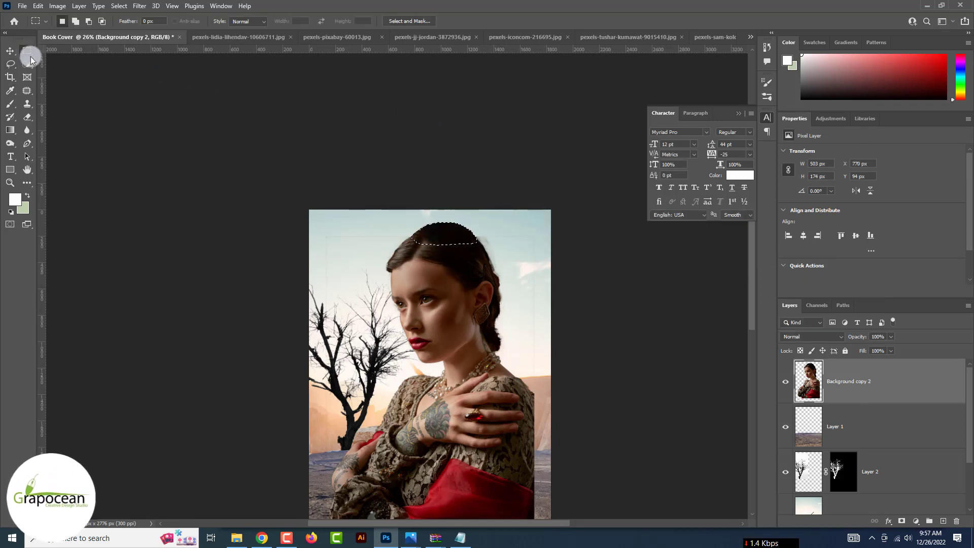
{"action": "scroll", "coordinate": [583, 332], "scroll_direction": "up", "scroll_amount": 3}
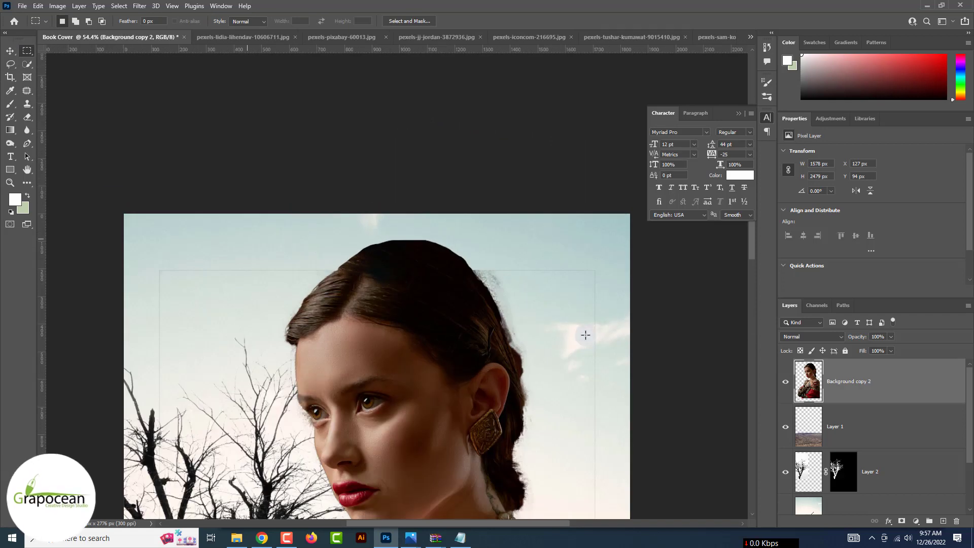
{"action": "left_click", "coordinate": [193, 177]}
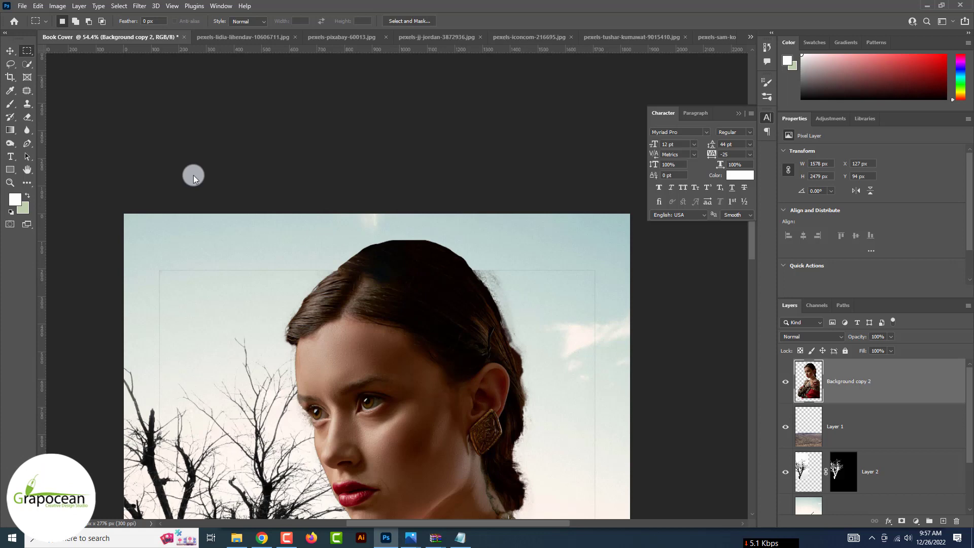
Add a mask to the woman's layer and paint out the faint border line around her with an 80 px black brush
{"action": "left_click", "coordinate": [11, 104]}
{"action": "left_click", "coordinate": [903, 522]}
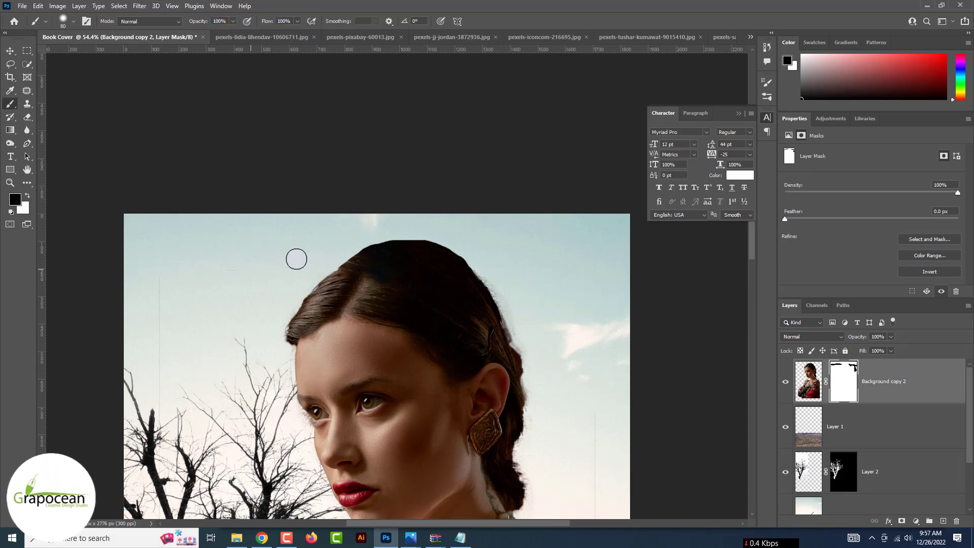
{"action": "left_click_drag", "start_coordinate": [202, 280], "coordinate": [310, 198]}
{"action": "left_click_drag", "start_coordinate": [271, 410], "coordinate": [290, 251]}
{"action": "left_click_drag", "start_coordinate": [277, 504], "coordinate": [285, 351]}
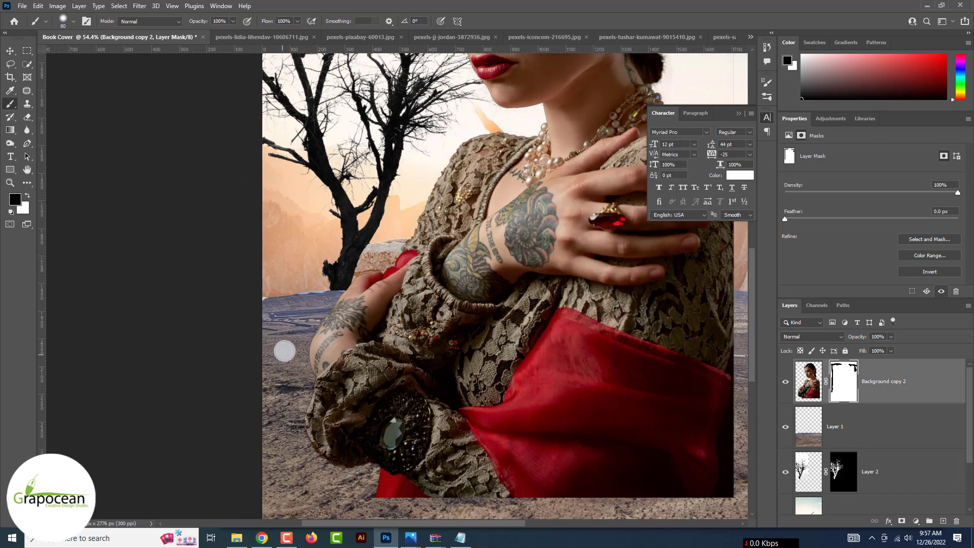
Enlarge the brush to 150 and paint the mask along the outer shoulder, sleeve and red cloth to soften the hard vertical edge
{"action": "scroll", "coordinate": [288, 435], "scroll_direction": "down", "scroll_amount": 5}
{"action": "scroll", "coordinate": [384, 324], "scroll_direction": "up", "scroll_amount": 4}
{"action": "scroll", "coordinate": [595, 72], "scroll_direction": "up", "scroll_amount": 4}
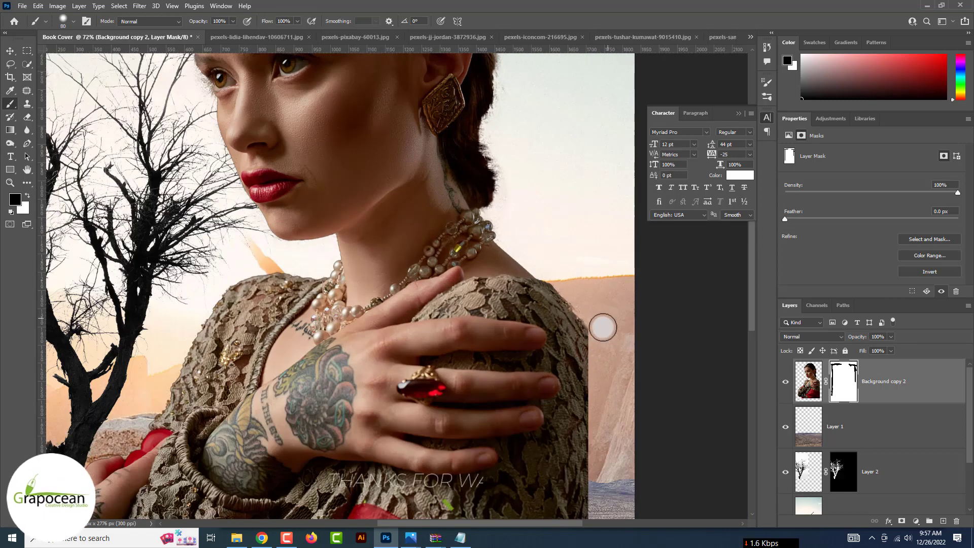
{"action": "key", "text": "bracketright"}
{"action": "key", "text": "bracketright"}
{"action": "key", "text": "bracketright"}
{"action": "key", "text": "bracketright"}
{"action": "left_click_drag", "start_coordinate": [613, 368], "coordinate": [606, 393]}
{"action": "left_click_drag", "start_coordinate": [615, 403], "coordinate": [564, 268]}
{"action": "left_click_drag", "start_coordinate": [557, 257], "coordinate": [567, 317]}
{"action": "left_click_drag", "start_coordinate": [577, 381], "coordinate": [557, 297]}
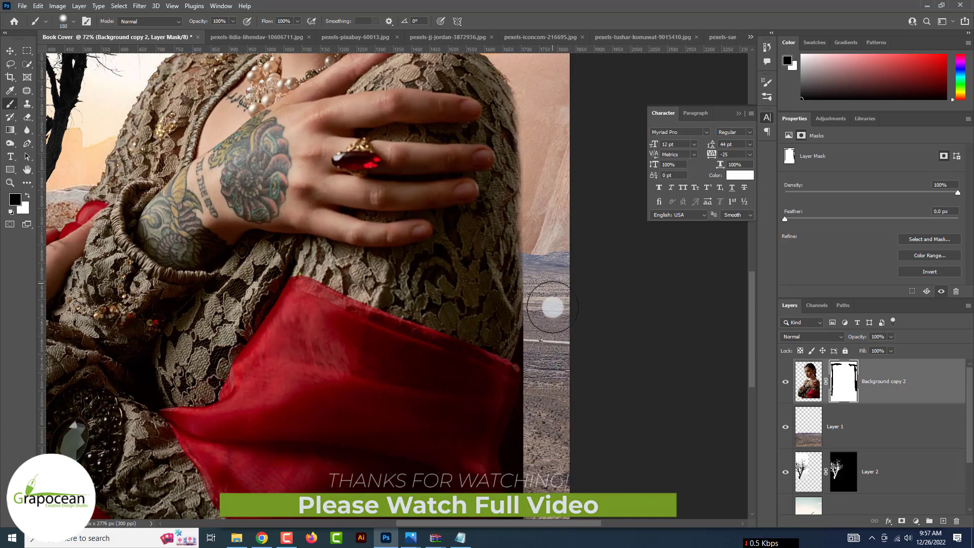
{"action": "mouse_move", "coordinate": [556, 398]}
{"action": "left_mouse_down"}
{"action": "mouse_move", "coordinate": [539, 273]}
{"action": "mouse_move", "coordinate": [535, 354]}
{"action": "left_mouse_up"}
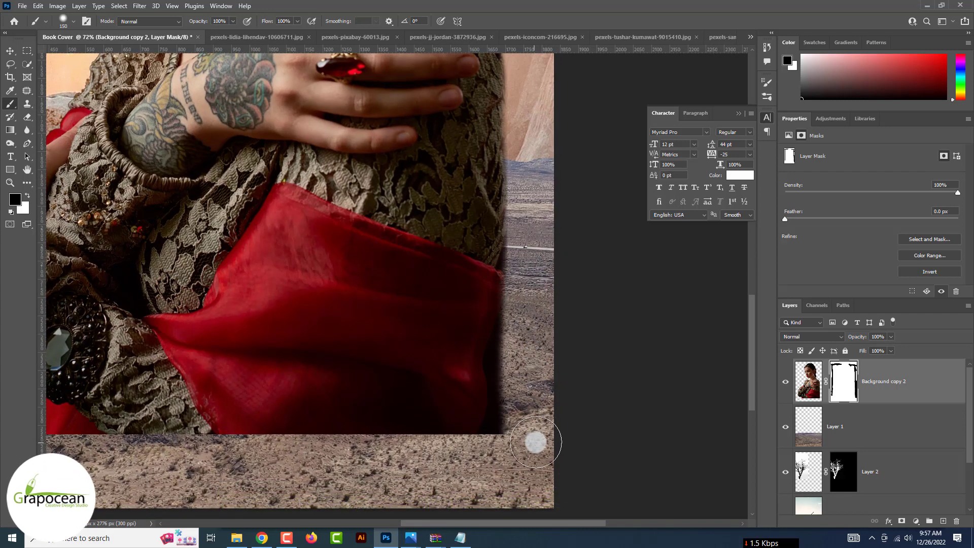
Finish softening the outer shoulder on the woman's mask and fade her lower edge into the desert ground
{"action": "scroll", "coordinate": [536, 442], "scroll_direction": "down", "scroll_amount": 7}
{"action": "scroll", "coordinate": [517, 228], "scroll_direction": "up", "scroll_amount": 12}
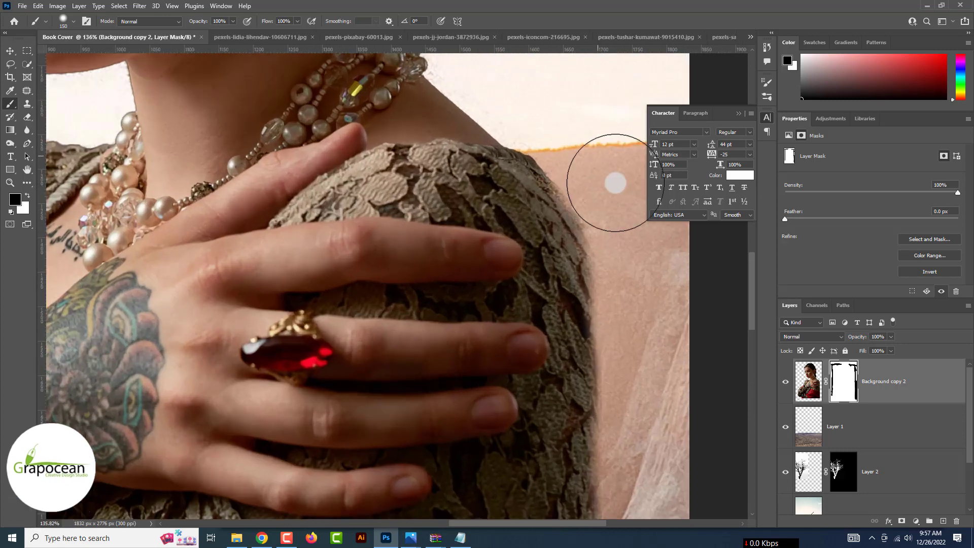
{"action": "scroll", "coordinate": [561, 138], "scroll_direction": "down", "scroll_amount": 3}
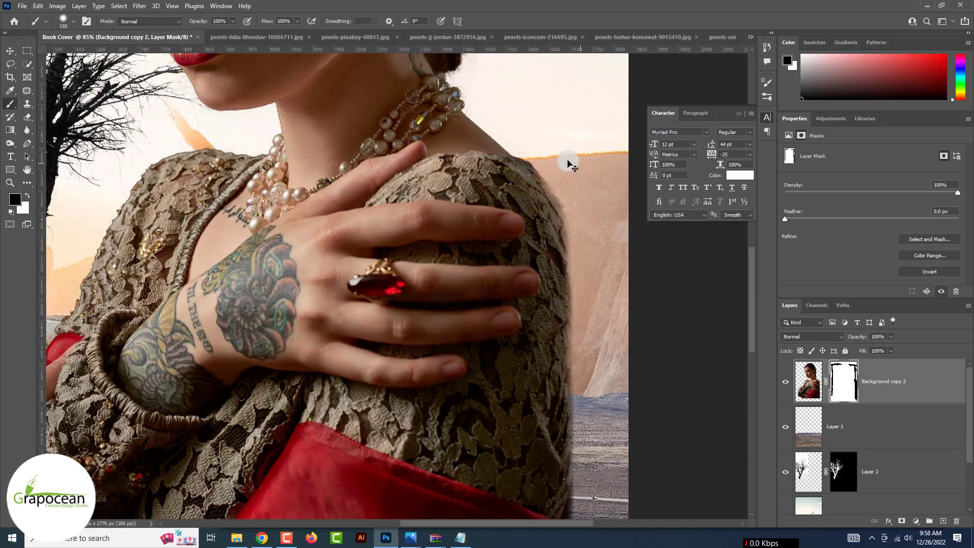
{"action": "scroll", "coordinate": [558, 228], "scroll_direction": "down", "scroll_amount": 5}
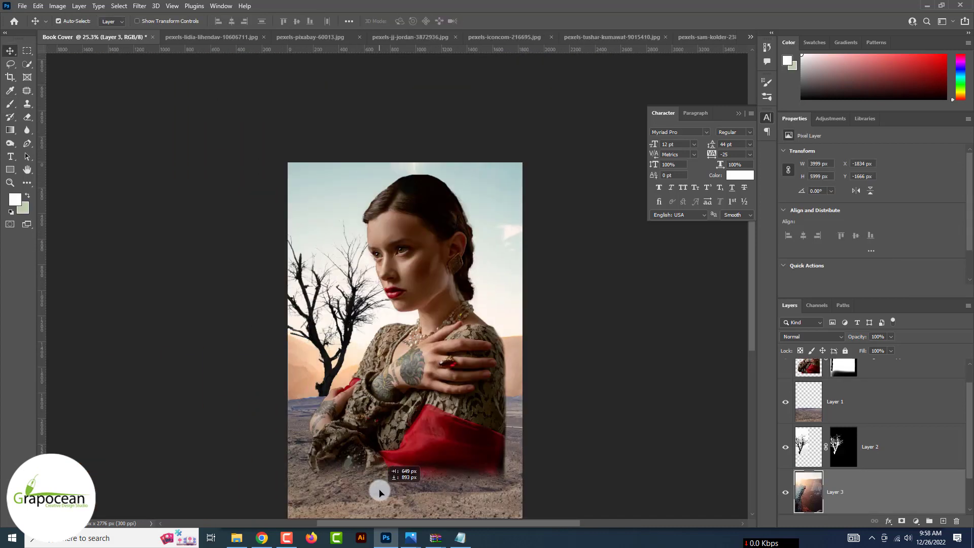
Reposition the background photo on Layer 3 behind the woman and deselect it
{"action": "left_click_drag", "start_coordinate": [380, 492], "coordinate": [380, 492]}
{"action": "left_click", "coordinate": [622, 412]}
{"action": "scroll", "coordinate": [623, 411], "scroll_direction": "down", "scroll_amount": 6}
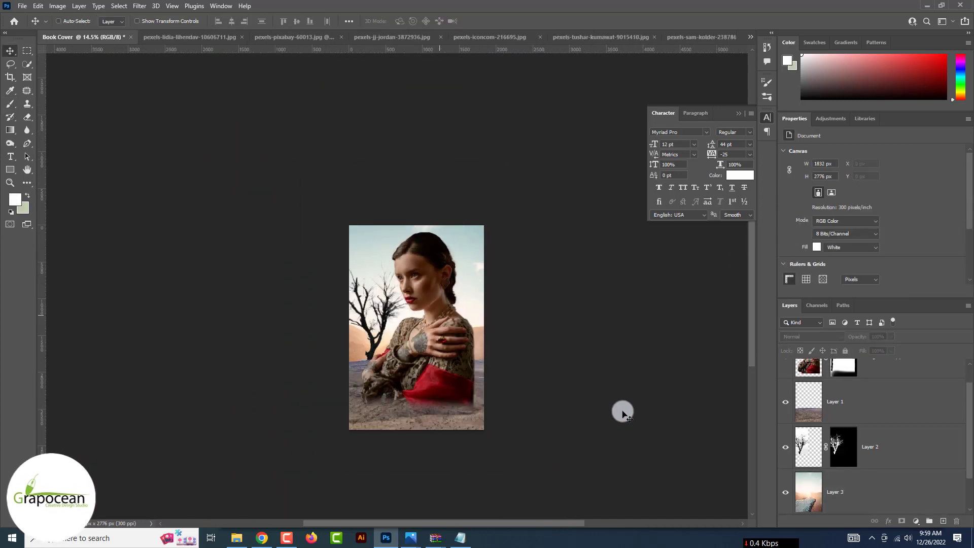
{"action": "scroll", "coordinate": [436, 342], "scroll_direction": "up", "scroll_amount": 6}
Add an Exposure adjustment above the woman's layer and clip it to her
{"action": "left_click", "coordinate": [372, 234]}
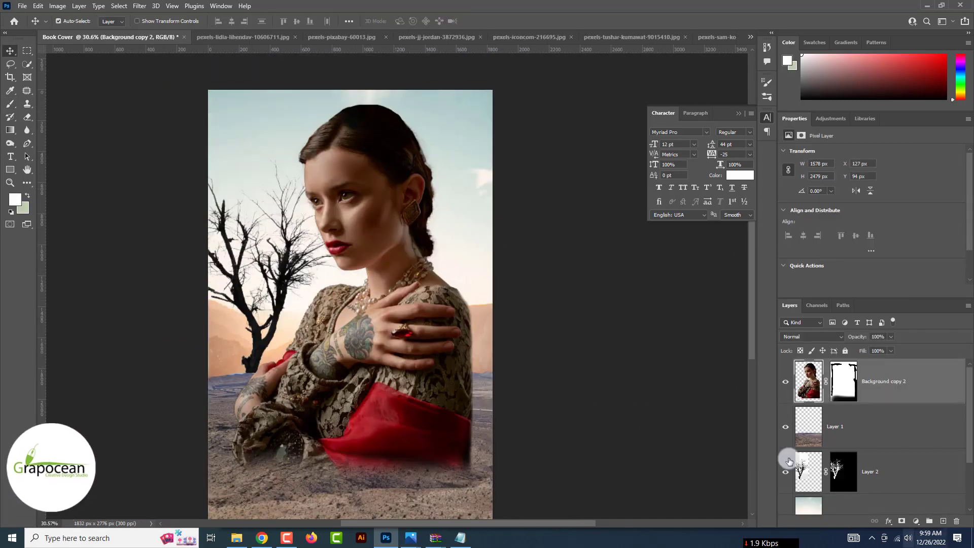
{"action": "left_click", "coordinate": [915, 521]}
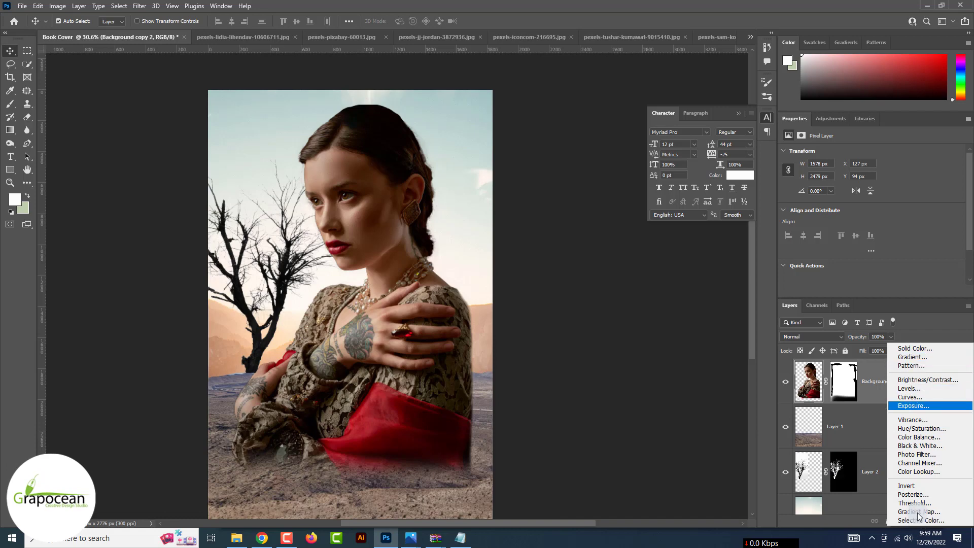
{"action": "left_click", "coordinate": [939, 407]}
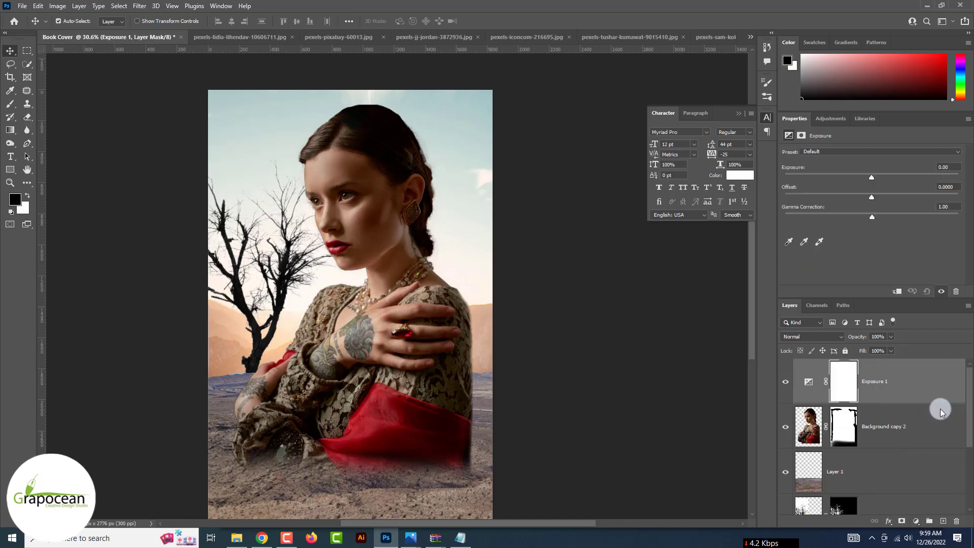
{"action": "right_click", "coordinate": [907, 387]}
{"action": "left_click", "coordinate": [829, 290]}
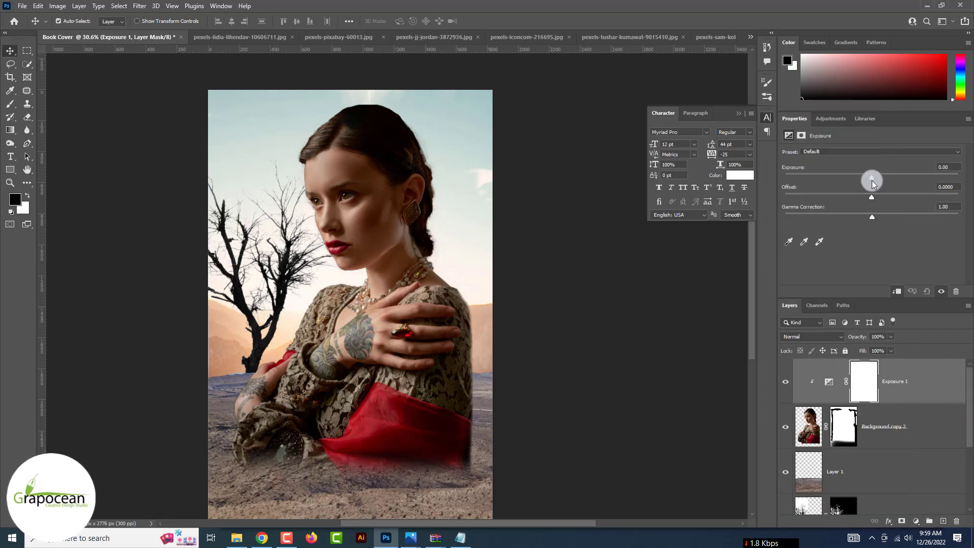
Set the adjustment to exposure +0.90, offset +0.0409 and gamma 0.78, and invert its mask to black
{"action": "mouse_move", "coordinate": [871, 177]}
{"action": "left_mouse_down"}
{"action": "mouse_move", "coordinate": [848, 175]}
{"action": "mouse_move", "coordinate": [894, 178]}
{"action": "mouse_move", "coordinate": [864, 178]}
{"action": "mouse_move", "coordinate": [852, 194]}
{"action": "mouse_move", "coordinate": [873, 193]}
{"action": "mouse_move", "coordinate": [884, 220]}
{"action": "mouse_move", "coordinate": [875, 218]}
{"action": "mouse_move", "coordinate": [888, 179]}
{"action": "mouse_move", "coordinate": [878, 180]}
{"action": "left_mouse_up"}
{"action": "left_click_drag", "start_coordinate": [874, 215], "coordinate": [894, 217]}
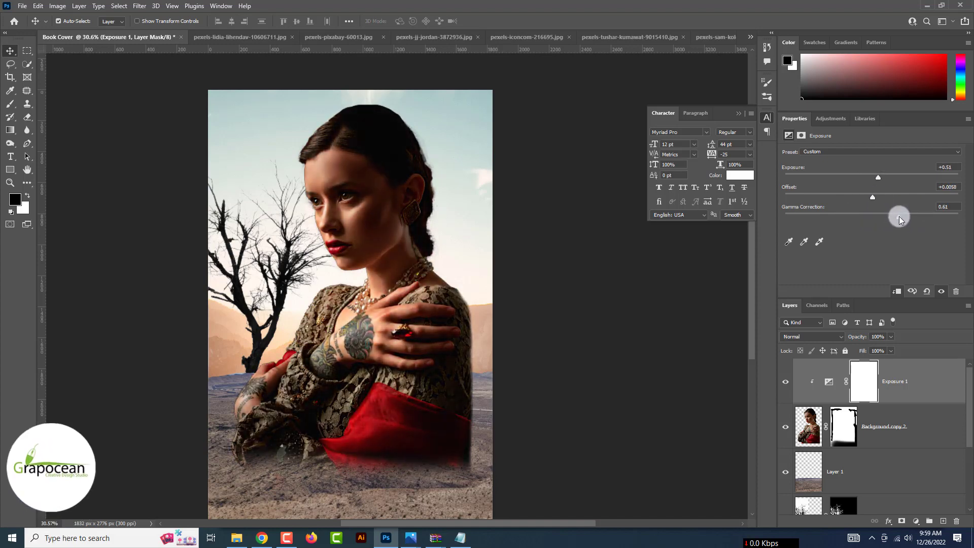
{"action": "mouse_move", "coordinate": [878, 178]}
{"action": "left_mouse_down"}
{"action": "mouse_move", "coordinate": [865, 177]}
{"action": "mouse_move", "coordinate": [881, 197]}
{"action": "left_mouse_up"}
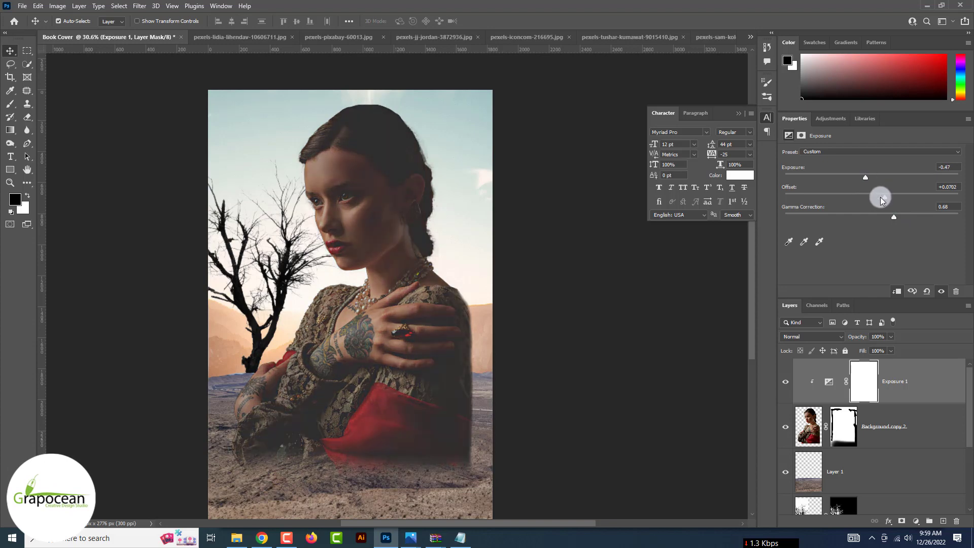
{"action": "key", "text": "i"}
{"action": "key", "text": "ctrl+i"}
Paint the Exposure mask white along the lit edge of the forehead and eye with a 90 px brush at 100% opacity and flow
{"action": "right_click", "coordinate": [10, 104]}
{"action": "left_click", "coordinate": [28, 104]}
{"action": "scroll", "coordinate": [268, 161], "scroll_direction": "up", "scroll_amount": 3}
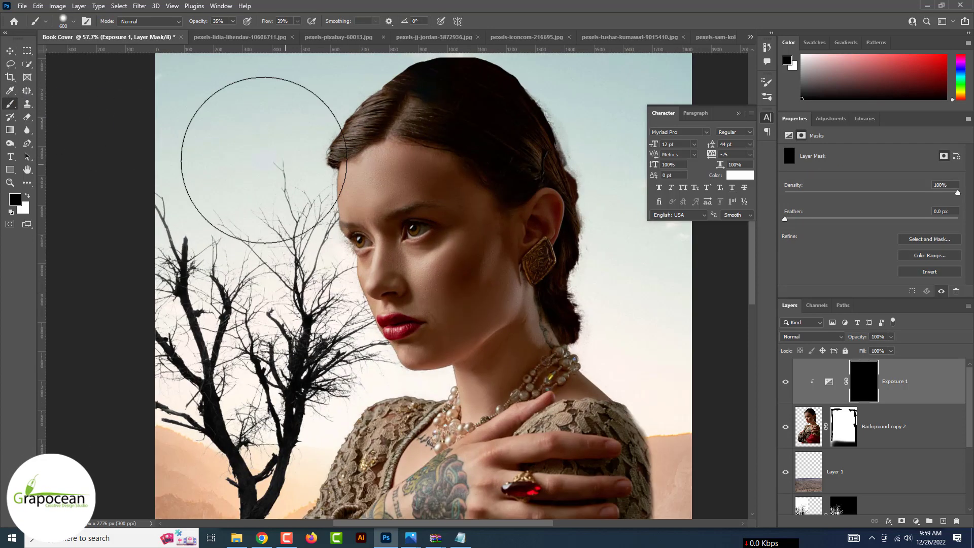
{"action": "key", "text": "bracketleft"}
{"action": "key", "text": "bracketleft"}
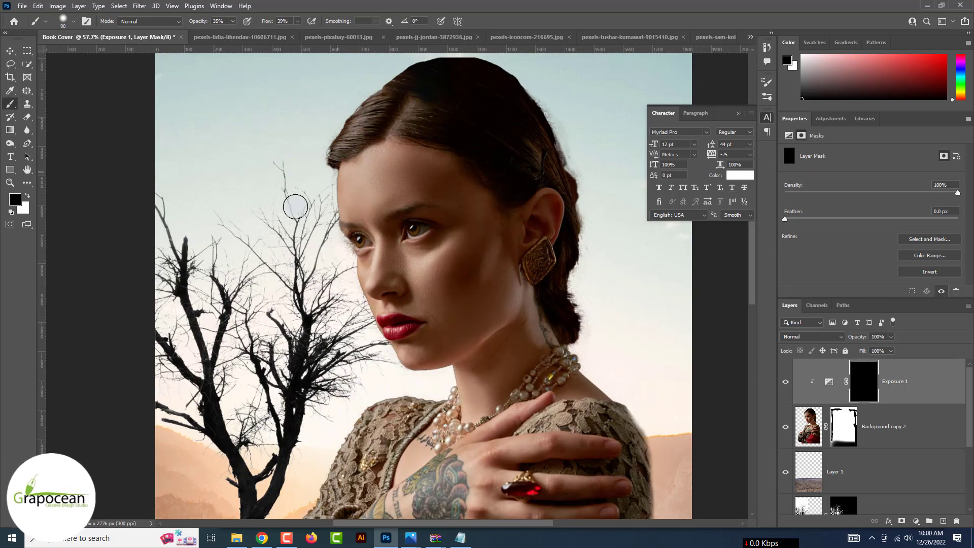
{"action": "left_click_drag", "start_coordinate": [331, 192], "coordinate": [332, 241]}
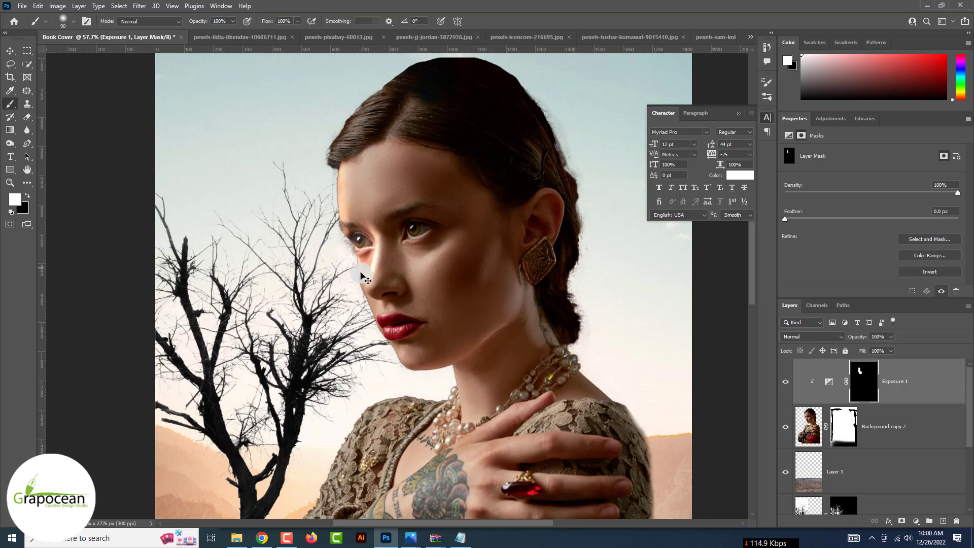
Reduce the brush size and paint the brightening beside the nose and along the chin and jawline
{"action": "key", "text": "bracketleft"}
{"action": "key", "text": "bracketleft"}
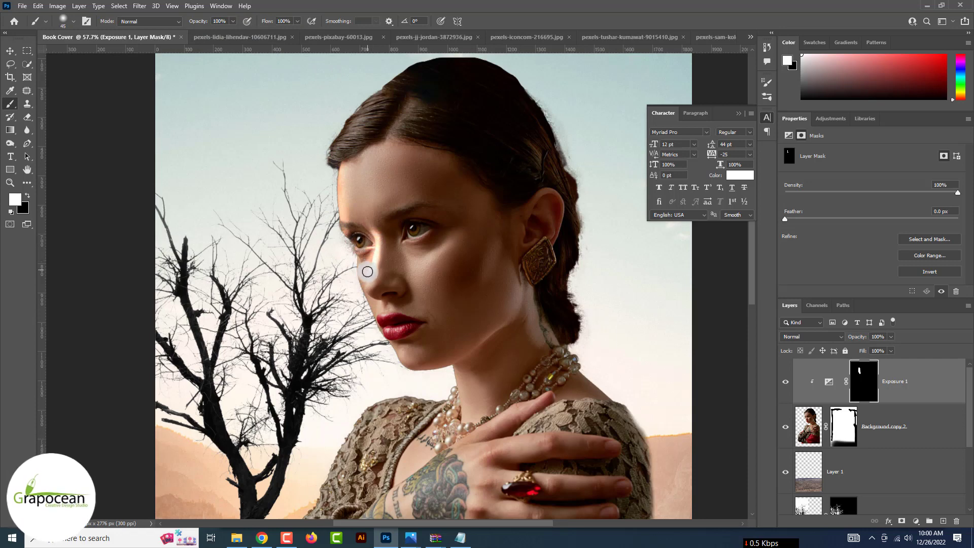
{"action": "left_click_drag", "start_coordinate": [373, 244], "coordinate": [356, 277]}
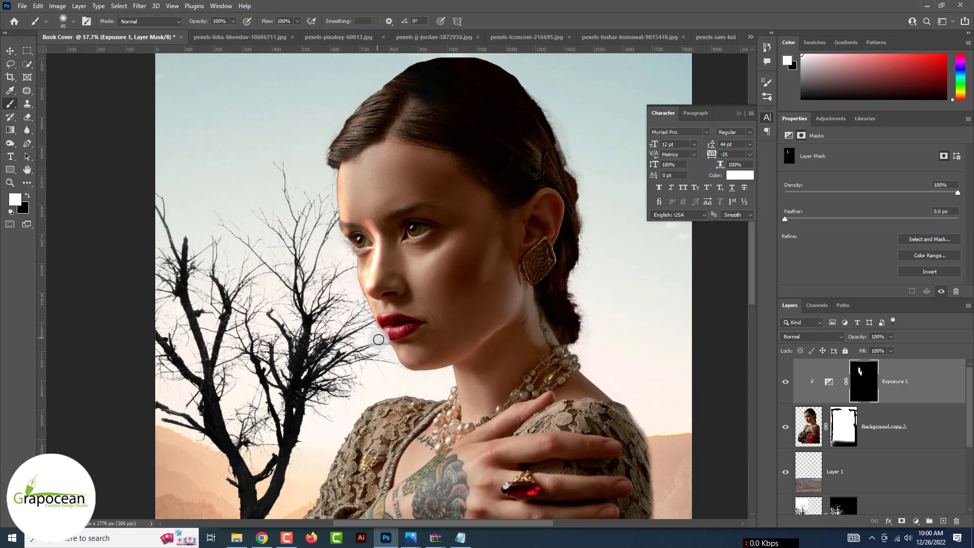
{"action": "mouse_move", "coordinate": [402, 369]}
{"action": "left_mouse_down"}
{"action": "mouse_move", "coordinate": [395, 356]}
{"action": "mouse_move", "coordinate": [443, 371]}
{"action": "mouse_move", "coordinate": [460, 365]}
{"action": "left_mouse_up"}
Enlarge the brush to 300 px and paint the brightening over the forehead, neck, lit sleeve and forearms
{"action": "key", "text": "bracketright"}
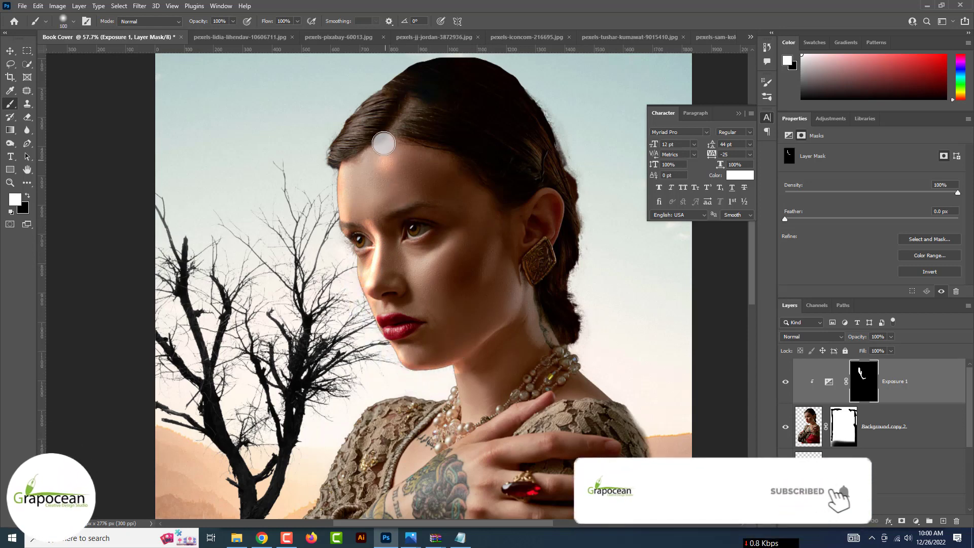
{"action": "key", "text": "bracketright"}
{"action": "key", "text": "bracketright"}
{"action": "key", "text": "bracketright"}
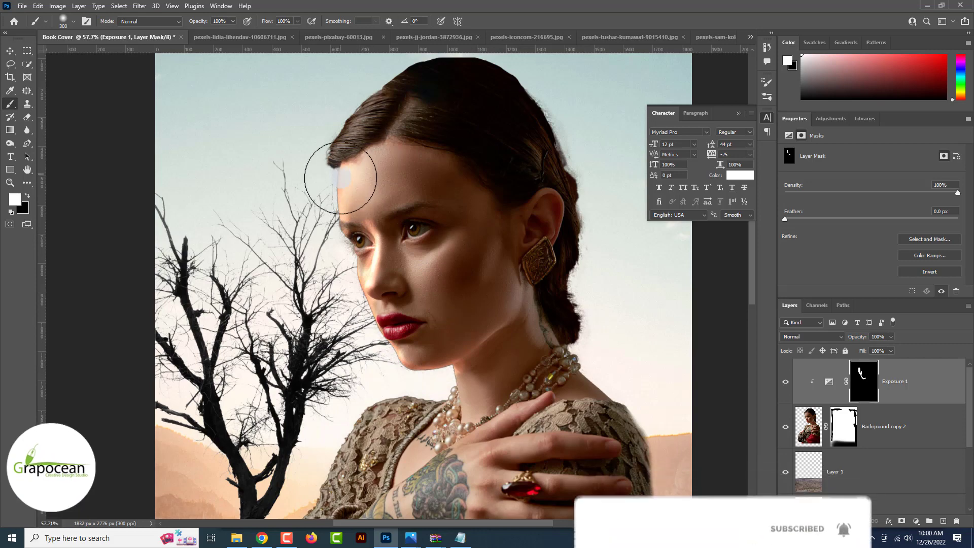
{"action": "scroll", "coordinate": [317, 304], "scroll_direction": "down", "scroll_amount": 4}
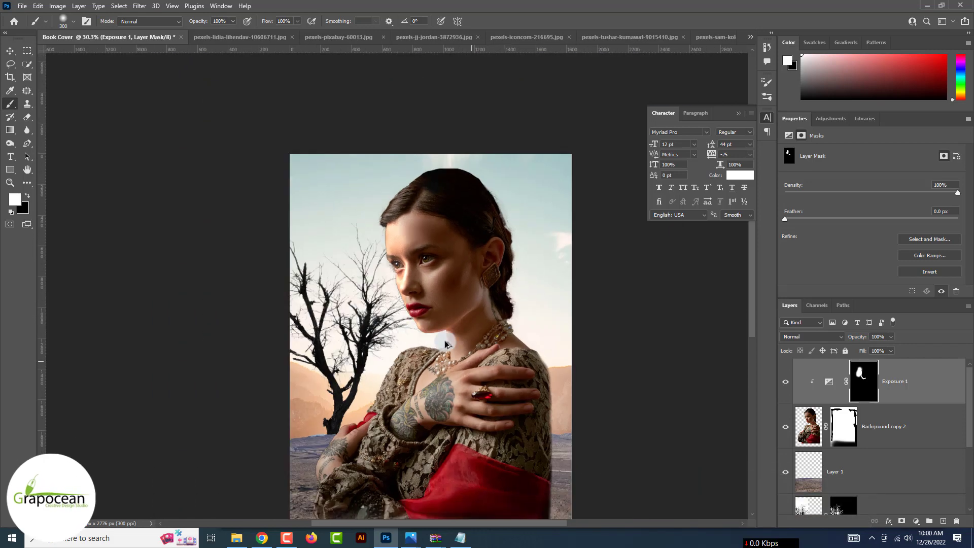
{"action": "scroll", "coordinate": [446, 340], "scroll_direction": "up", "scroll_amount": 5}
{"action": "mouse_move", "coordinate": [499, 310]}
{"action": "left_mouse_down"}
{"action": "mouse_move", "coordinate": [441, 338]}
{"action": "mouse_move", "coordinate": [343, 337]}
{"action": "left_mouse_up"}
{"action": "left_click_drag", "start_coordinate": [238, 454], "coordinate": [379, 308]}
{"action": "left_click_drag", "start_coordinate": [379, 307], "coordinate": [319, 452]}
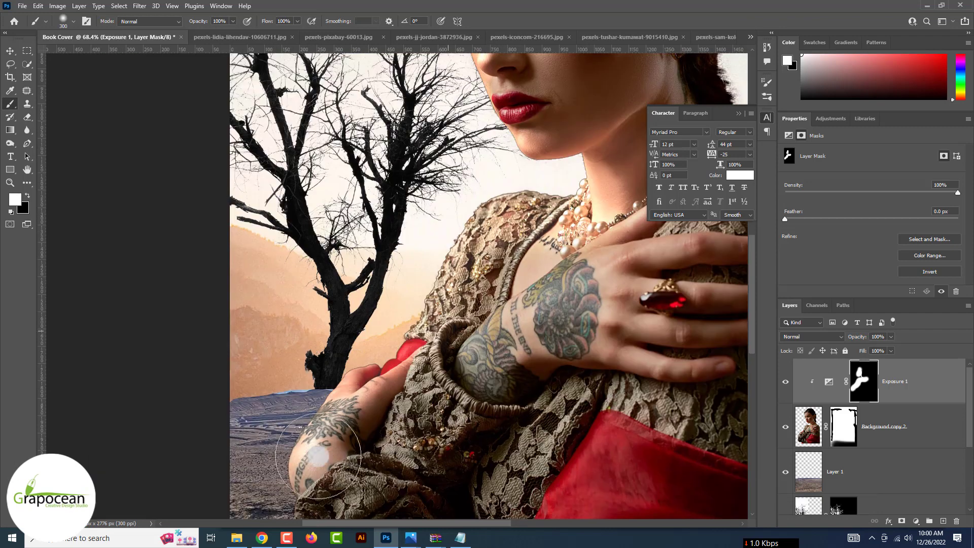
Load the woman's outline as a selection, contract it and make her layer mask active
{"action": "left_click", "coordinate": [829, 381]}
{"action": "scroll", "coordinate": [527, 299], "scroll_direction": "up", "scroll_amount": 3}
{"action": "left_click", "coordinate": [803, 423], "text": "ctrl"}
{"action": "left_click", "coordinate": [54, 7]}
{"action": "mouse_move", "coordinate": [127, 159]}
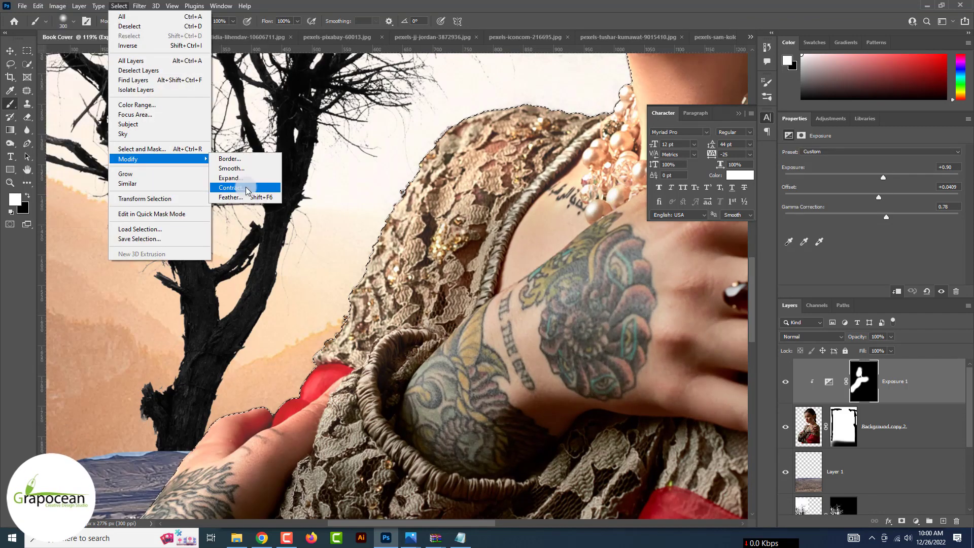
{"action": "left_click", "coordinate": [246, 189]}
{"action": "left_click", "coordinate": [523, 162]}
{"action": "left_click", "coordinate": [843, 426]}
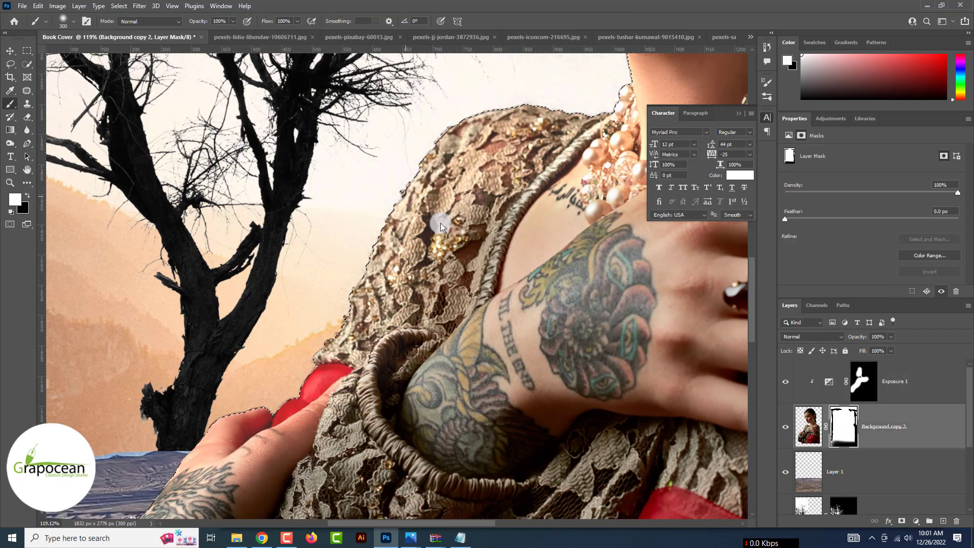
Paint the woman's mask black outside the inverted selection along her face, sleeve and forearm to trim the fringe, and clear the selection
{"action": "left_click_drag", "start_coordinate": [401, 193], "coordinate": [412, 185]}
{"action": "scroll", "coordinate": [419, 192], "scroll_direction": "down", "scroll_amount": 3}
{"action": "mouse_move", "coordinate": [393, 206]}
{"action": "left_mouse_down"}
{"action": "mouse_move", "coordinate": [463, 91]}
{"action": "mouse_move", "coordinate": [464, 418]}
{"action": "left_mouse_up"}
{"action": "left_click_drag", "start_coordinate": [457, 421], "coordinate": [469, 83]}
{"action": "left_click_drag", "start_coordinate": [441, 436], "coordinate": [488, 104]}
{"action": "left_click_drag", "start_coordinate": [421, 213], "coordinate": [289, 485]}
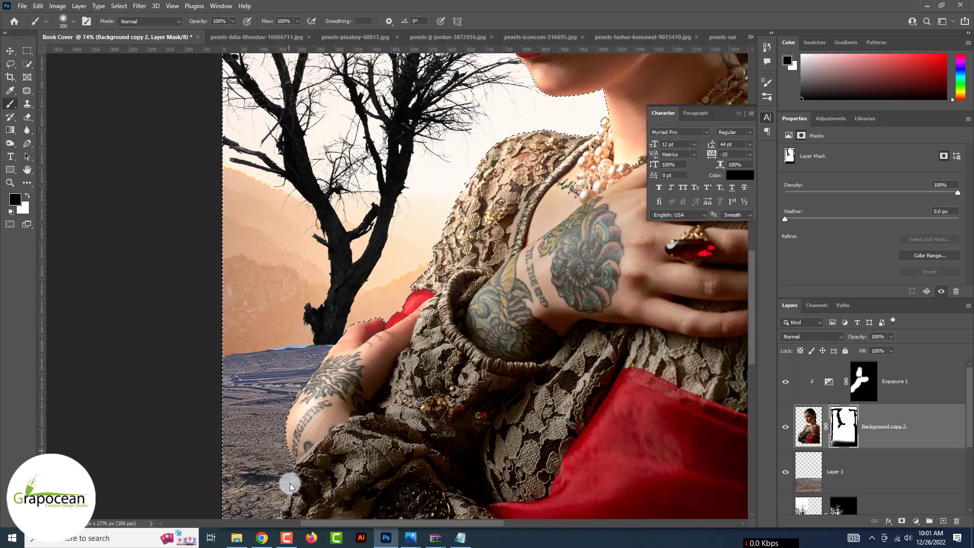
{"action": "scroll", "coordinate": [312, 443], "scroll_direction": "down", "scroll_amount": 4}
{"action": "key", "text": "m"}
{"action": "scroll", "coordinate": [147, 265], "scroll_direction": "down", "scroll_amount": 6}
{"action": "left_click", "coordinate": [115, 168]}
{"action": "scroll", "coordinate": [408, 236], "scroll_direction": "up", "scroll_amount": 4}
{"action": "key", "text": "v"}
{"action": "left_click", "coordinate": [486, 177]}
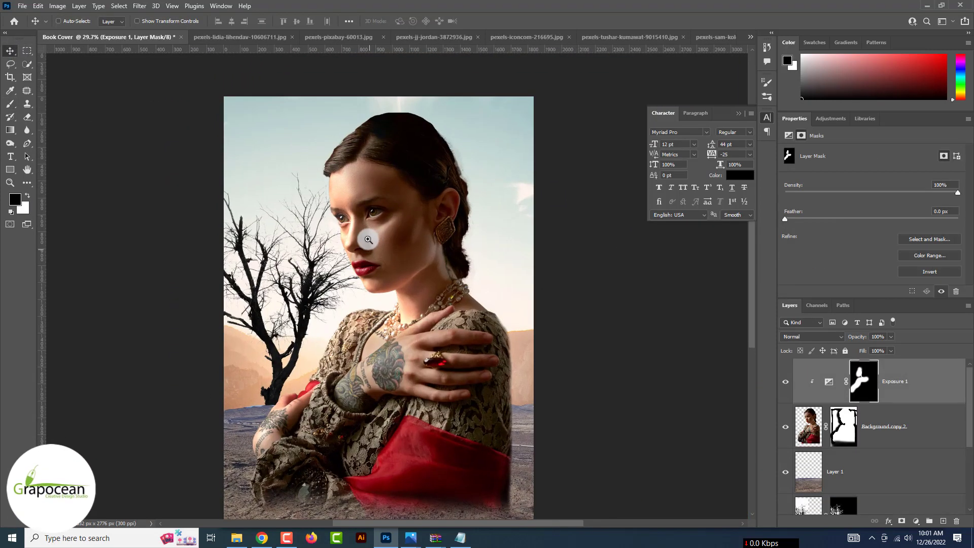
Add a second Exposure adjustment above the first one for the woman's shadow areas
{"action": "scroll", "coordinate": [453, 221], "scroll_direction": "up", "scroll_amount": 4}
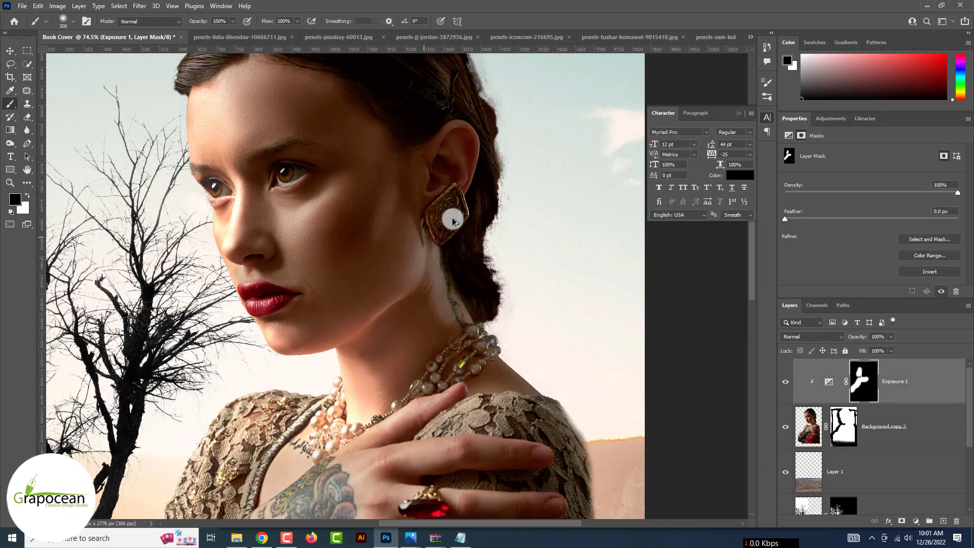
{"action": "scroll", "coordinate": [218, 265], "scroll_direction": "down", "scroll_amount": 3}
{"action": "scroll", "coordinate": [218, 264], "scroll_direction": "left", "scroll_amount": 2}
{"action": "scroll", "coordinate": [477, 296], "scroll_direction": "down", "scroll_amount": 3}
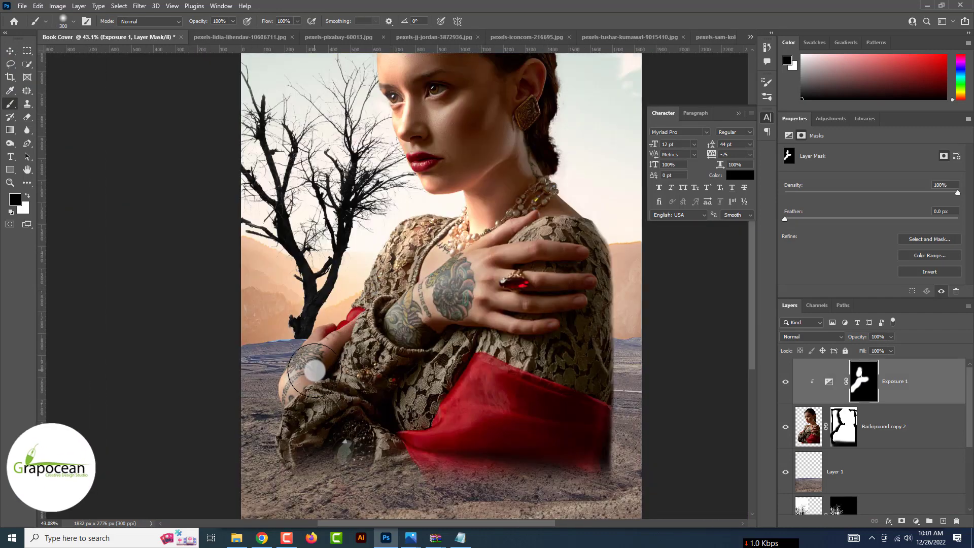
{"action": "scroll", "coordinate": [434, 254], "scroll_direction": "down", "scroll_amount": 3}
{"action": "left_click", "coordinate": [916, 521]}
{"action": "left_click", "coordinate": [911, 394]}
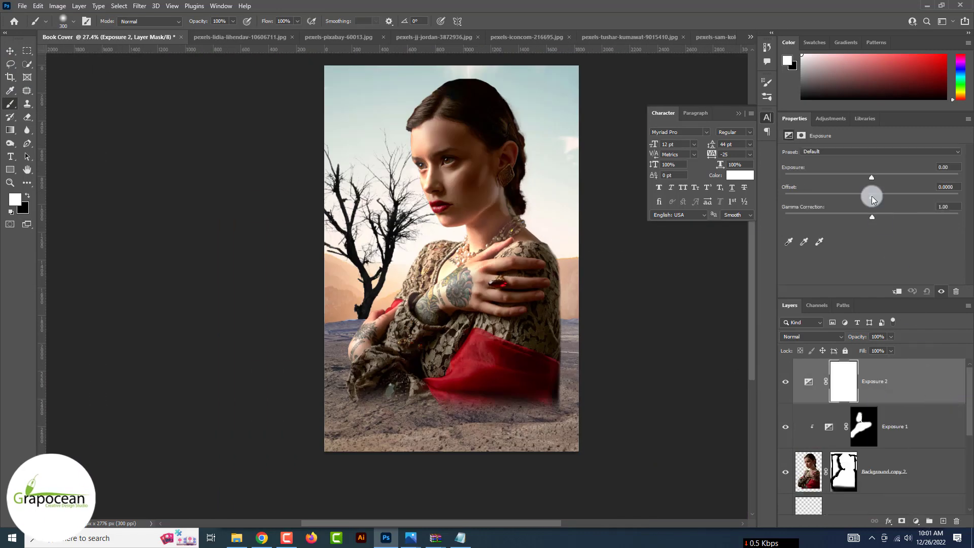
Lower the second adjustment's exposure, fine-tune its offset and gamma for a darker look, and invert its mask to black
{"action": "left_click_drag", "start_coordinate": [873, 216], "coordinate": [880, 215]}
{"action": "left_click_drag", "start_coordinate": [871, 177], "coordinate": [859, 177]}
{"action": "left_click_drag", "start_coordinate": [880, 217], "coordinate": [858, 214]}
{"action": "left_click_drag", "start_coordinate": [878, 197], "coordinate": [849, 177]}
{"action": "mouse_move", "coordinate": [859, 217]}
{"action": "left_mouse_down"}
{"action": "mouse_move", "coordinate": [875, 216]}
{"action": "mouse_move", "coordinate": [856, 217]}
{"action": "left_mouse_up"}
{"action": "mouse_move", "coordinate": [874, 197]}
{"action": "left_mouse_down"}
{"action": "mouse_move", "coordinate": [849, 195]}
{"action": "mouse_move", "coordinate": [869, 197]}
{"action": "left_mouse_up"}
{"action": "left_click", "coordinate": [844, 382]}
{"action": "key", "text": "ctrl+i"}
Clip the second Exposure adjustment to the woman and paint shadows over her outer arm, lower sleeve, wrist, and ear area
{"action": "scroll", "coordinate": [561, 304], "scroll_direction": "up", "scroll_amount": 2}
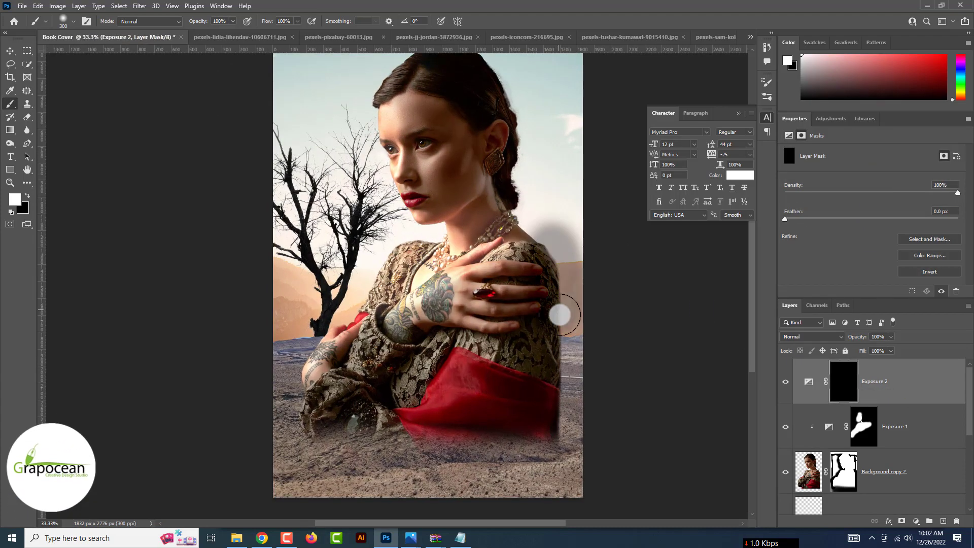
{"action": "right_click", "coordinate": [913, 382]}
{"action": "left_click", "coordinate": [837, 297]}
{"action": "left_click_drag", "start_coordinate": [388, 454], "coordinate": [310, 437]}
{"action": "left_click_drag", "start_coordinate": [355, 403], "coordinate": [472, 339]}
{"action": "scroll", "coordinate": [413, 405], "scroll_direction": "up", "scroll_amount": 2}
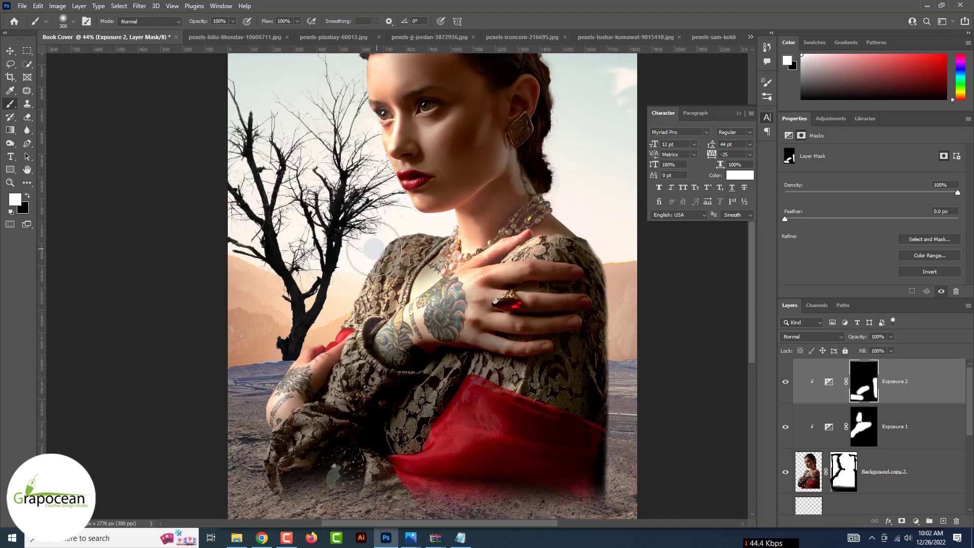
{"action": "scroll", "coordinate": [510, 211], "scroll_direction": "up", "scroll_amount": 2}
{"action": "left_click_drag", "start_coordinate": [537, 165], "coordinate": [528, 133]}
Reduce the brush to 90 px and paint black on the first Exposure mask over the cheek, jaw and neck to remove excess brightening
{"action": "left_click", "coordinate": [864, 427]}
{"action": "key", "text": "bracketleft"}
{"action": "key", "text": "bracketleft"}
{"action": "key", "text": "bracketleft"}
{"action": "key", "text": "bracketleft"}
{"action": "key", "text": "bracketleft"}
{"action": "key", "text": "bracketleft"}
{"action": "key", "text": "bracketleft"}
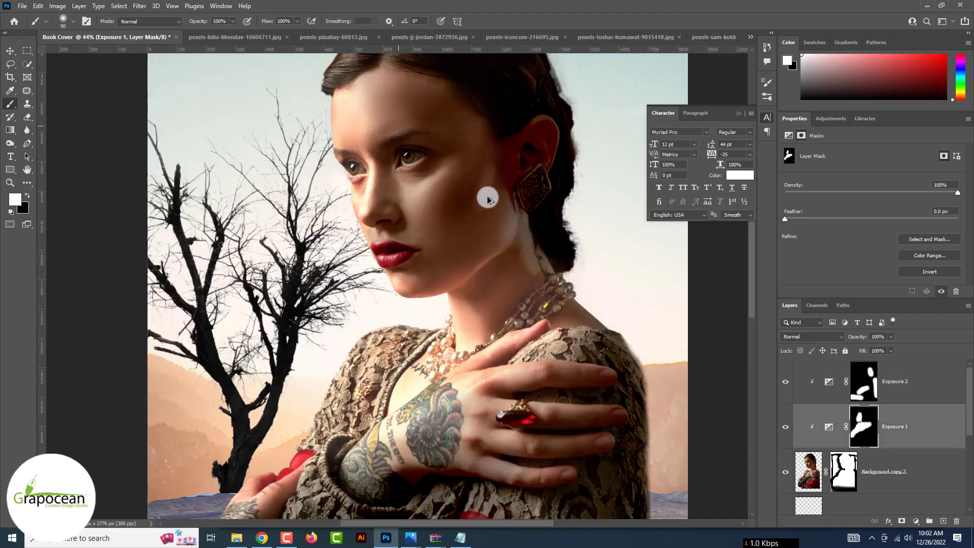
{"action": "scroll", "coordinate": [485, 194], "scroll_direction": "up", "scroll_amount": 2}
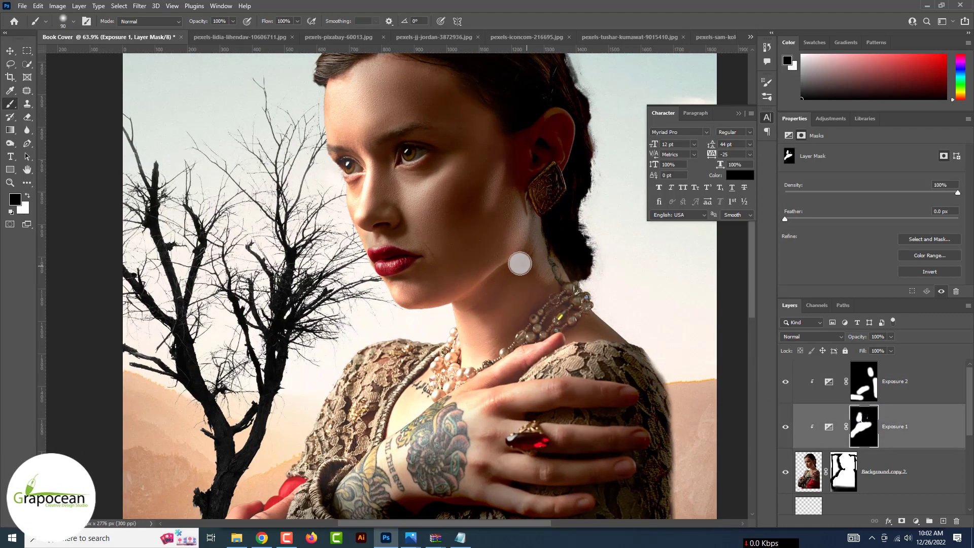
{"action": "scroll", "coordinate": [412, 105], "scroll_direction": "up", "scroll_amount": 1}
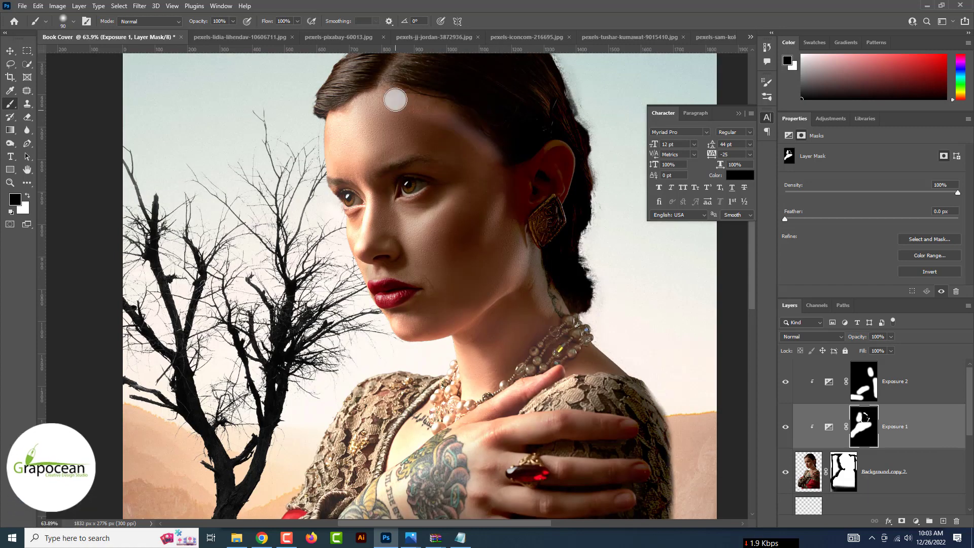
{"action": "scroll", "coordinate": [483, 179], "scroll_direction": "up", "scroll_amount": 1}
Switch to white and paint brightening on the first Exposure mask along the back of the hair and the forehead
{"action": "key", "text": "x"}
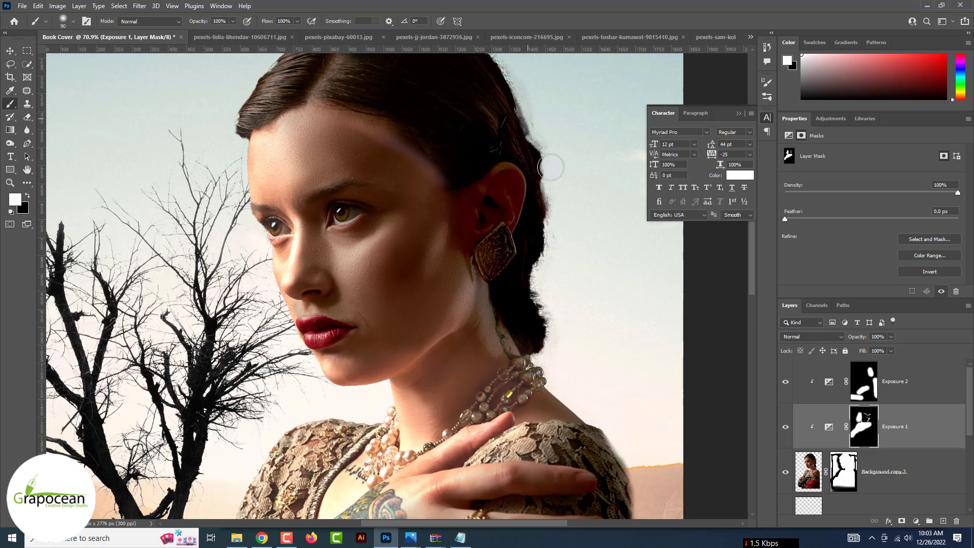
{"action": "scroll", "coordinate": [407, 59], "scroll_direction": "up", "scroll_amount": 2}
{"action": "scroll", "coordinate": [337, 72], "scroll_direction": "down", "scroll_amount": 4}
{"action": "scroll", "coordinate": [380, 155], "scroll_direction": "up", "scroll_amount": 3}
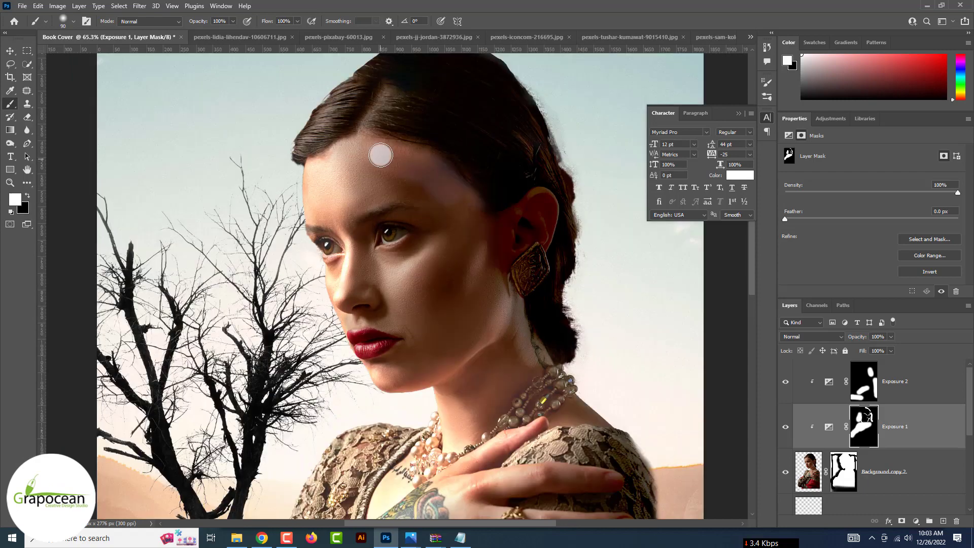
{"action": "scroll", "coordinate": [338, 146], "scroll_direction": "down", "scroll_amount": 6}
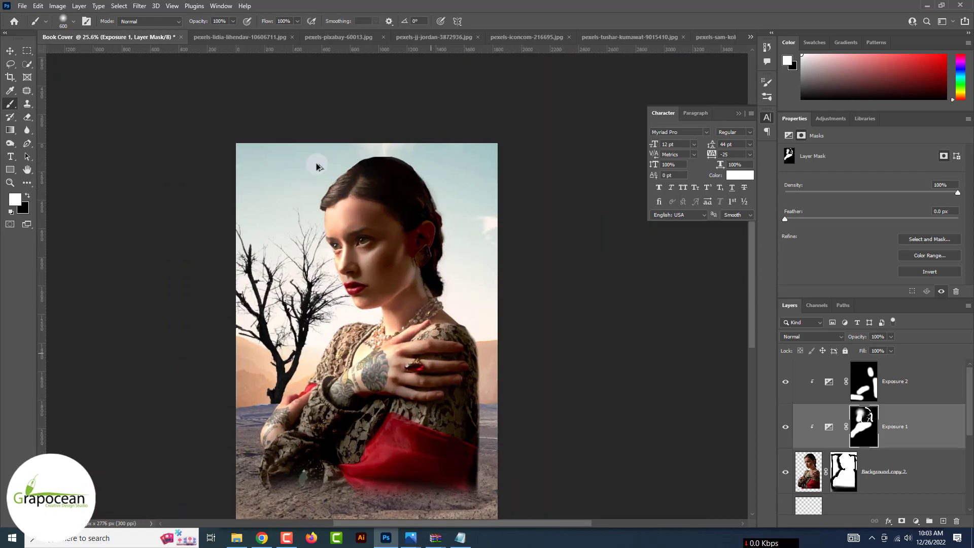
Add a Hue/Saturation adjustment above the two Exposure adjustments
{"action": "key", "text": "v"}
{"action": "key", "text": "x"}
{"action": "left_click", "coordinate": [916, 521]}
{"action": "left_click", "coordinate": [908, 421]}
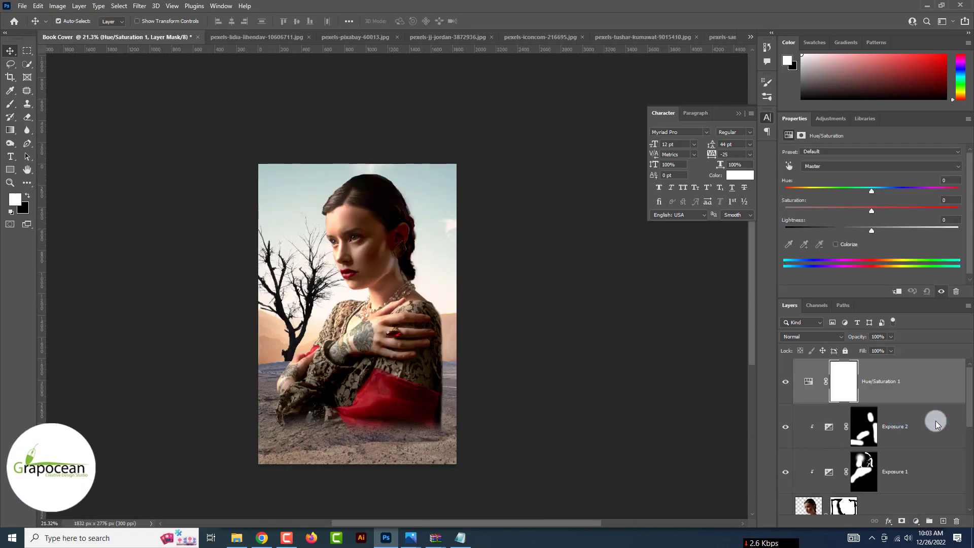
Clip the Hue/Saturation adjustment to the woman, enable Colorize, and set Hue to 24, Saturation to 18 and Lightness to +19
{"action": "left_click", "coordinate": [835, 244]}
{"action": "left_click_drag", "start_coordinate": [785, 191], "coordinate": [821, 213]}
{"action": "left_click_drag", "start_coordinate": [867, 230], "coordinate": [887, 231]}
{"action": "left_click_drag", "start_coordinate": [805, 191], "coordinate": [799, 190]}
{"action": "left_click_drag", "start_coordinate": [869, 194], "coordinate": [877, 192]}
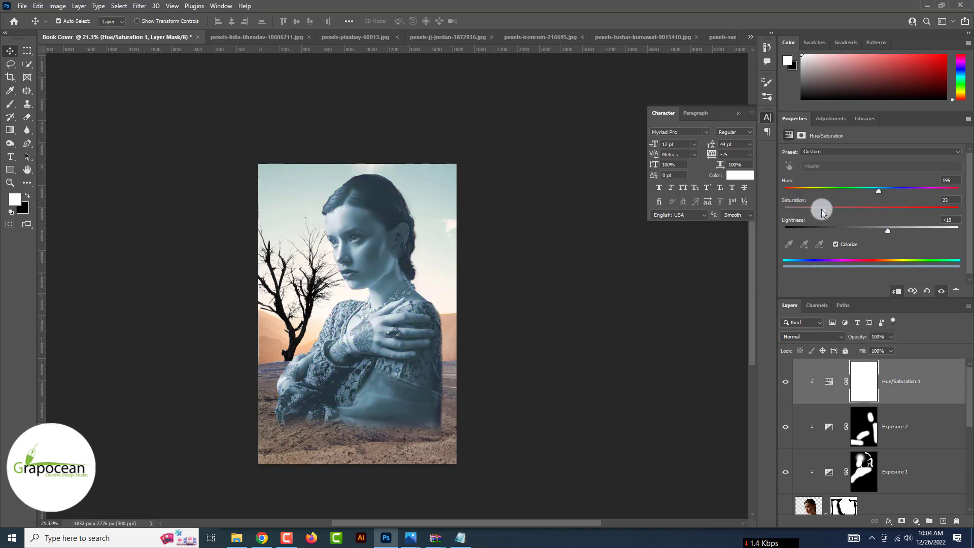
{"action": "left_click_drag", "start_coordinate": [822, 210], "coordinate": [785, 210]}
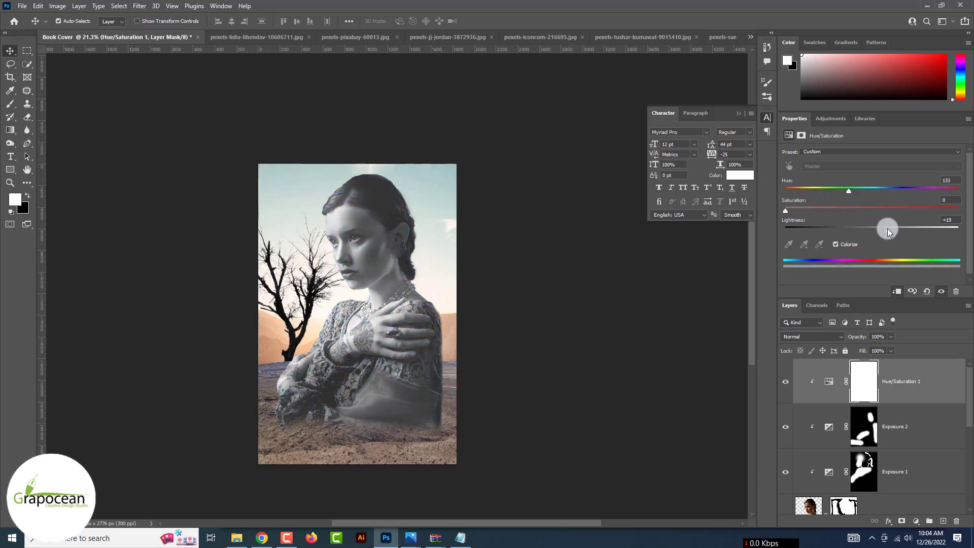
{"action": "left_click", "coordinate": [850, 191]}
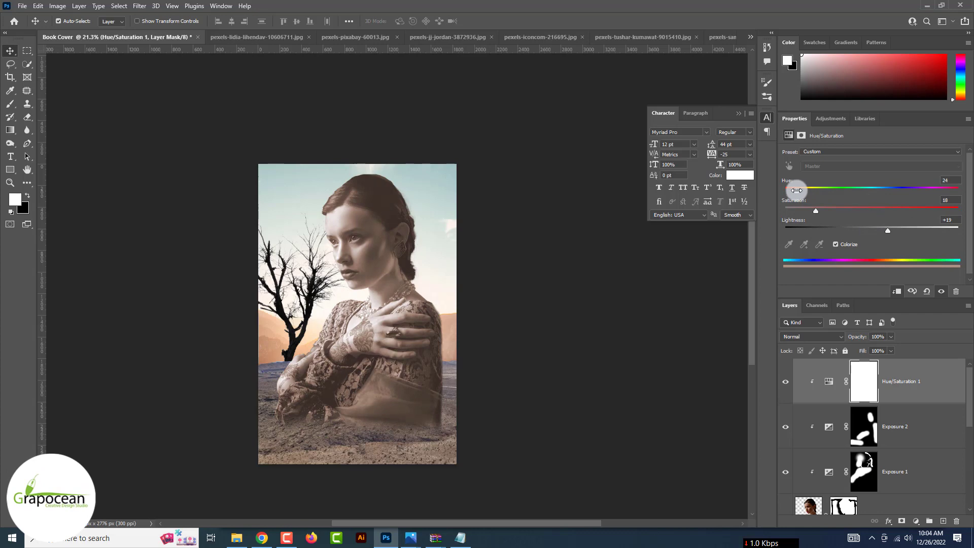
Compare the woman with and without the Hue/Saturation tint and preview other blend modes for the adjustment
{"action": "scroll", "coordinate": [375, 240], "scroll_direction": "up", "scroll_amount": 1}
{"action": "left_click", "coordinate": [864, 381]}
{"action": "left_click", "coordinate": [561, 401]}
{"action": "scroll", "coordinate": [399, 288], "scroll_direction": "down", "scroll_amount": 3}
{"action": "left_click", "coordinate": [906, 383]}
{"action": "left_click", "coordinate": [786, 382]}
{"action": "left_click", "coordinate": [785, 383]}
{"action": "left_click", "coordinate": [813, 337]}
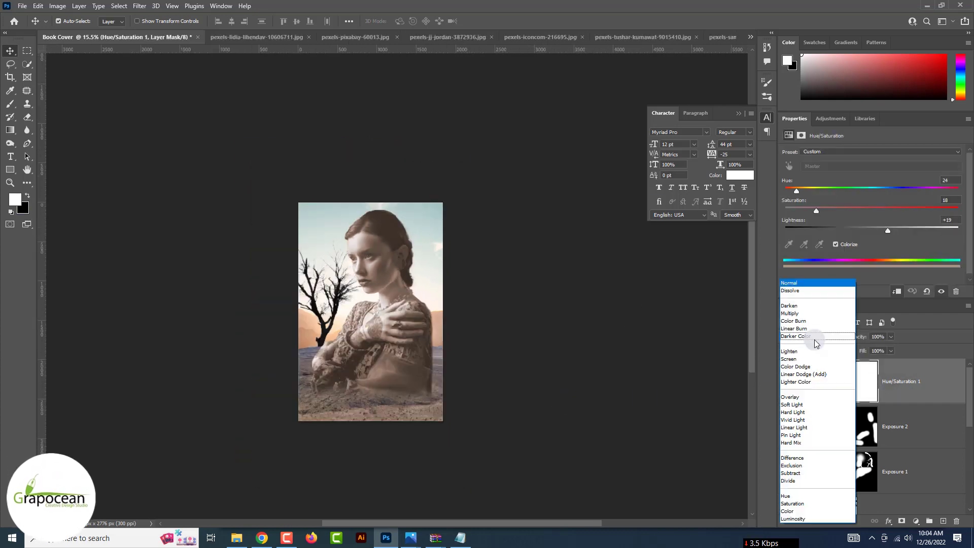
{"action": "scroll", "coordinate": [814, 339], "scroll_direction": "down", "scroll_amount": 18}
{"action": "scroll", "coordinate": [814, 340], "scroll_direction": "up", "scroll_amount": 1}
{"action": "left_click", "coordinate": [639, 425]}
{"action": "left_click", "coordinate": [785, 382]}
{"action": "left_click", "coordinate": [785, 382]}
Move the Hue/Saturation adjustment beneath both Exposure adjustments and set its Hue to 9 and Saturation to 7
{"action": "left_click_drag", "start_coordinate": [903, 387], "coordinate": [902, 472]}
{"action": "left_click", "coordinate": [385, 284], "text": "ctrl"}
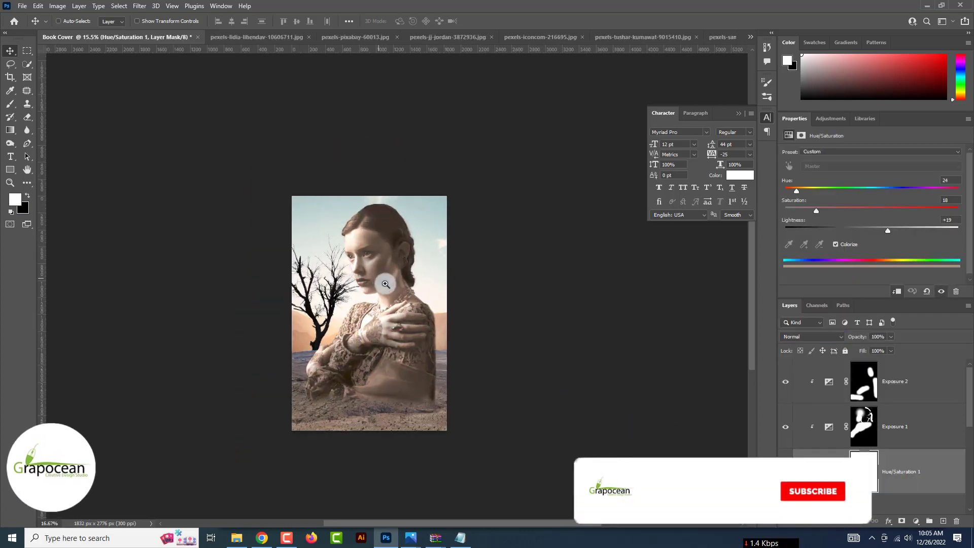
{"action": "left_click", "coordinate": [386, 284], "text": "ctrl"}
{"action": "left_click", "coordinate": [813, 210]}
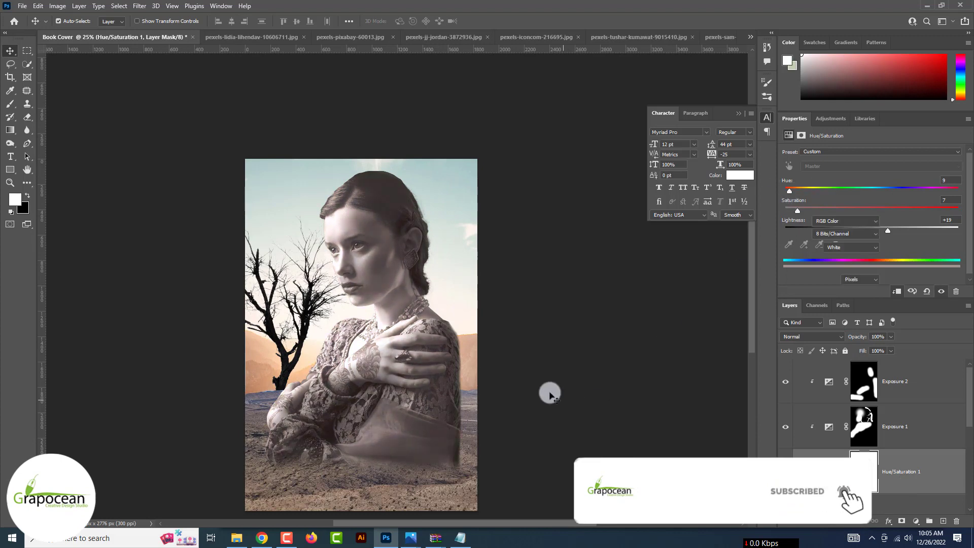
Duplicate the Hue/Saturation adjustment and place the unclipped copy beneath the woman, above the desert ground layer
{"action": "left_click", "coordinate": [911, 476]}
{"action": "key", "text": "ctrl+j"}
{"action": "left_click_drag", "start_coordinate": [909, 432], "coordinate": [929, 430]}
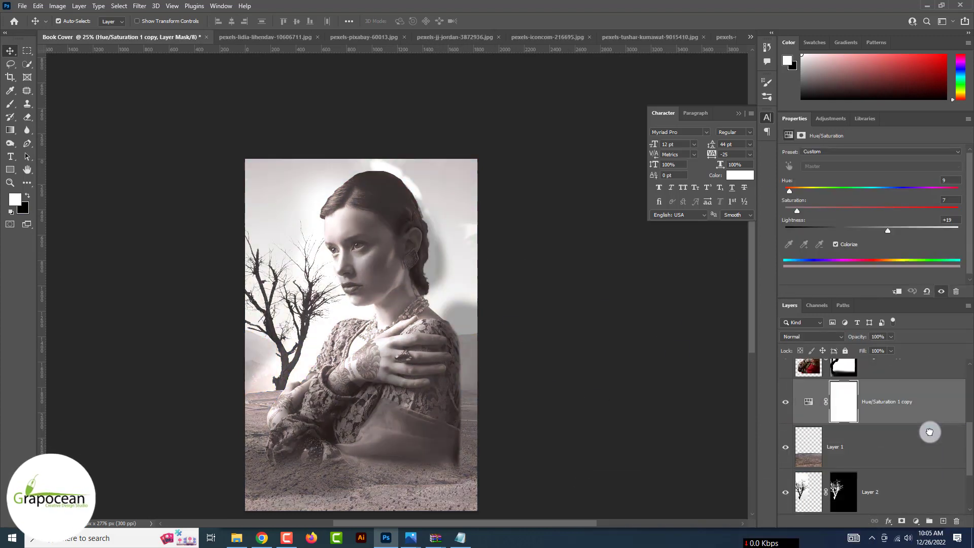
{"action": "key", "text": "ctrl+minus"}
{"action": "key", "text": "ctrl+plus"}
Try clipping the duplicate Hue/Saturation adjustment to the layer beneath it, and step back through the recent changes
{"action": "right_click", "coordinate": [887, 409]}
{"action": "left_click", "coordinate": [796, 294]}
{"action": "key", "text": "ctrl+z"}
{"action": "key", "text": "ctrl+z"}
{"action": "key", "text": "ctrl+z"}
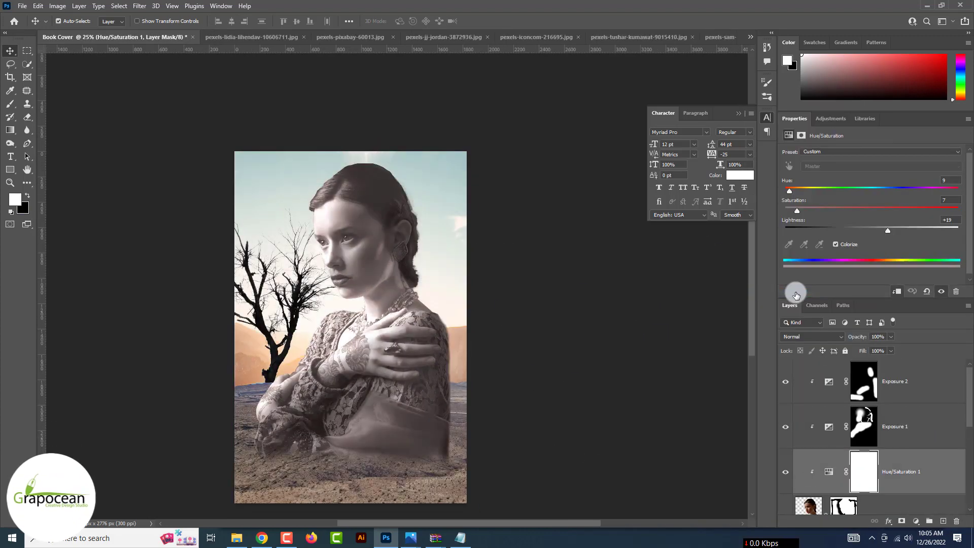
{"action": "key", "text": "ctrl+z"}
{"action": "key", "text": "ctrl+z"}
{"action": "key", "text": "ctrl+z"}
{"action": "key", "text": "ctrl+z"}
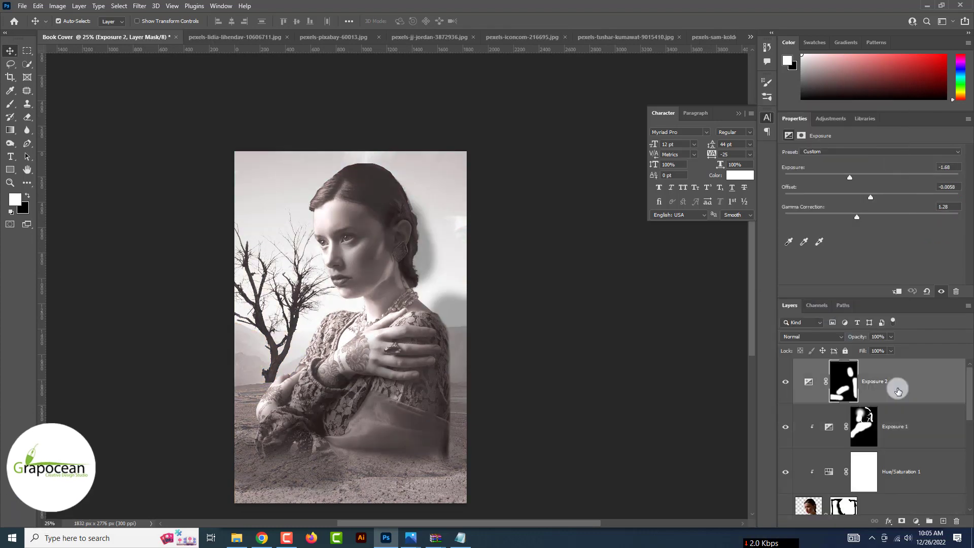
Clip Exposure 2 to the woman again and compare the background with and without the duplicate Hue/Saturation adjustment
{"action": "right_click", "coordinate": [898, 391]}
{"action": "left_click", "coordinate": [806, 290]}
{"action": "scroll", "coordinate": [806, 290], "scroll_direction": "down", "scroll_amount": 2}
{"action": "scroll", "coordinate": [805, 304], "scroll_direction": "up", "scroll_amount": 3}
{"action": "scroll", "coordinate": [791, 421], "scroll_direction": "down", "scroll_amount": 2}
{"action": "left_click", "coordinate": [786, 473]}
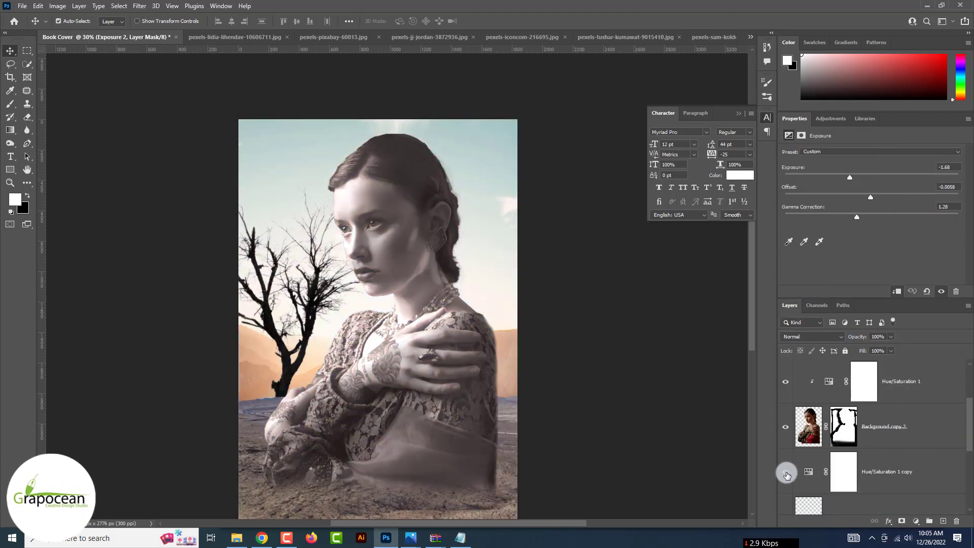
{"action": "left_click", "coordinate": [786, 473]}
Apply a vertical gradient to the duplicate Hue/Saturation adjustment's mask to fade its tint out over the ground
{"action": "left_click", "coordinate": [873, 472]}
{"action": "scroll", "coordinate": [862, 456], "scroll_direction": "down", "scroll_amount": 1}
{"action": "left_click", "coordinate": [845, 433]}
{"action": "key", "text": "g"}
{"action": "scroll", "coordinate": [363, 380], "scroll_direction": "down", "scroll_amount": 3}
{"action": "key", "text": "x"}
{"action": "left_click_drag", "start_coordinate": [379, 479], "coordinate": [380, 325]}
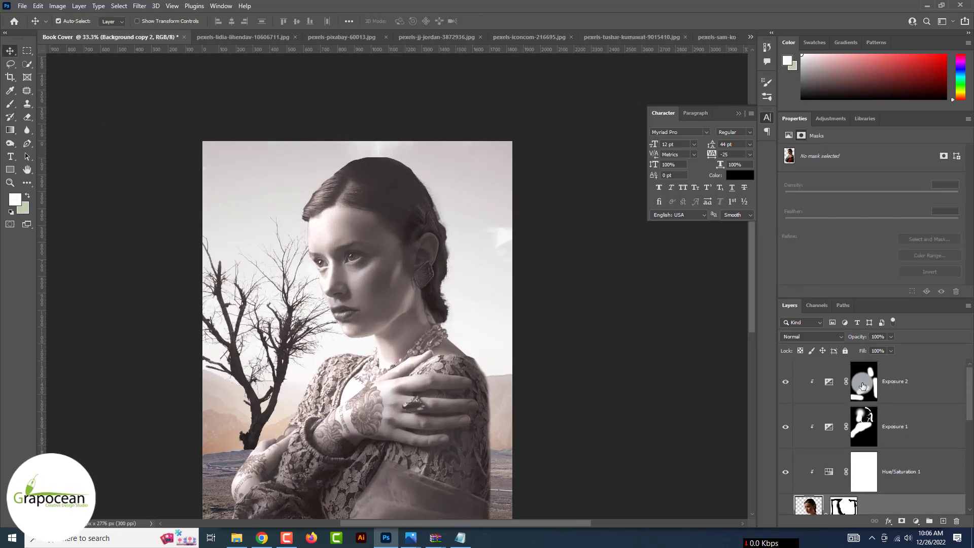
Add a Curves adjustment clipped to the woman, with slightly lowered shadows, raised midtones and slightly lowered highlights
{"action": "left_click", "coordinate": [915, 521]}
{"action": "left_click", "coordinate": [908, 388]}
{"action": "left_click_drag", "start_coordinate": [854, 254], "coordinate": [854, 273]}
{"action": "left_click_drag", "start_coordinate": [880, 232], "coordinate": [880, 235]}
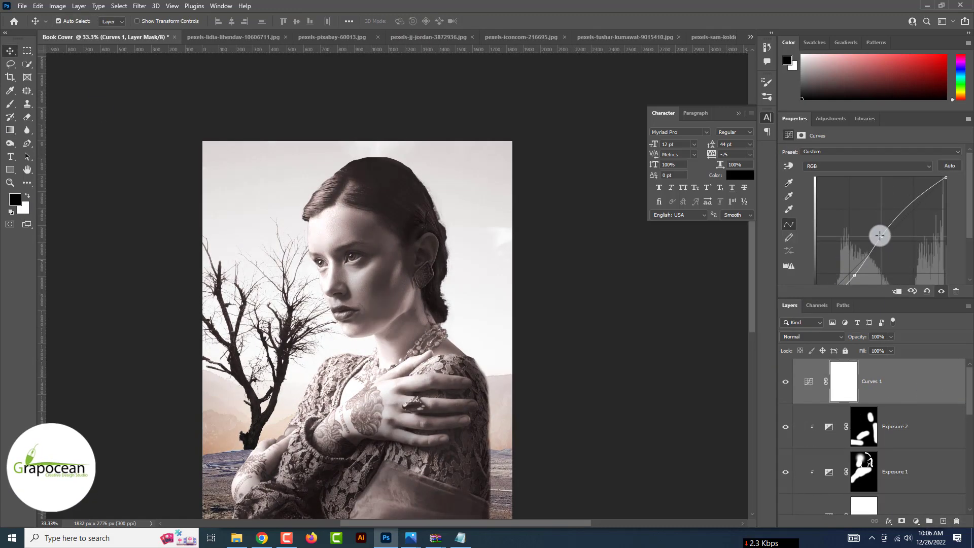
{"action": "left_click_drag", "start_coordinate": [911, 202], "coordinate": [918, 209]}
{"action": "right_click", "coordinate": [905, 381]}
{"action": "left_click", "coordinate": [819, 294]}
Pull down the curve's midtones and highlights and set the Curves adjustment's blend mode to Soft Light
{"action": "scroll", "coordinate": [819, 298], "scroll_direction": "down", "scroll_amount": 4}
{"action": "scroll", "coordinate": [820, 298], "scroll_direction": "up", "scroll_amount": 1}
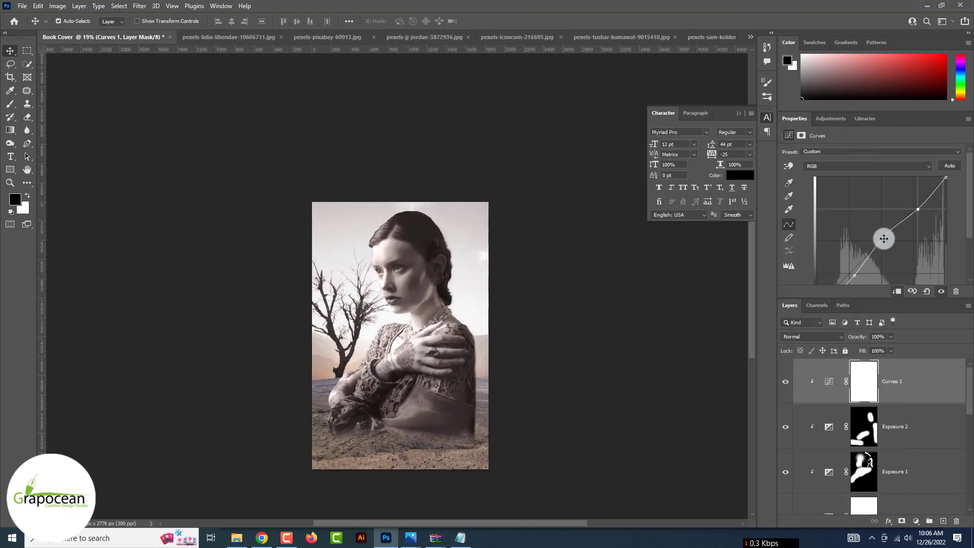
{"action": "left_click_drag", "start_coordinate": [884, 238], "coordinate": [927, 213]}
{"action": "left_click_drag", "start_coordinate": [872, 247], "coordinate": [891, 238]}
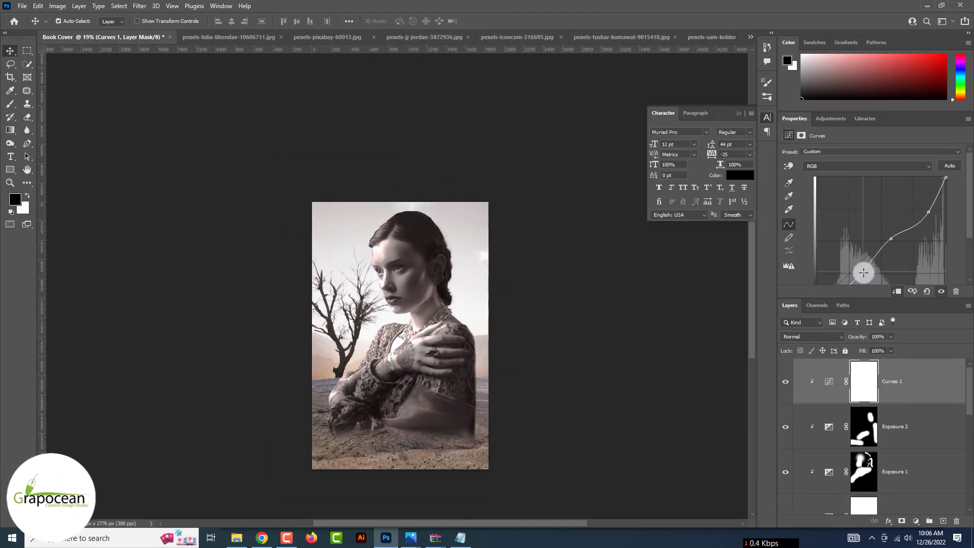
{"action": "left_click", "coordinate": [816, 337]}
{"action": "left_click", "coordinate": [828, 392]}
Set the woman's Hue/Saturation adjustment to Hue 19, Saturation 13 and Lightness +26
{"action": "scroll", "coordinate": [829, 406], "scroll_direction": "down", "scroll_amount": 2}
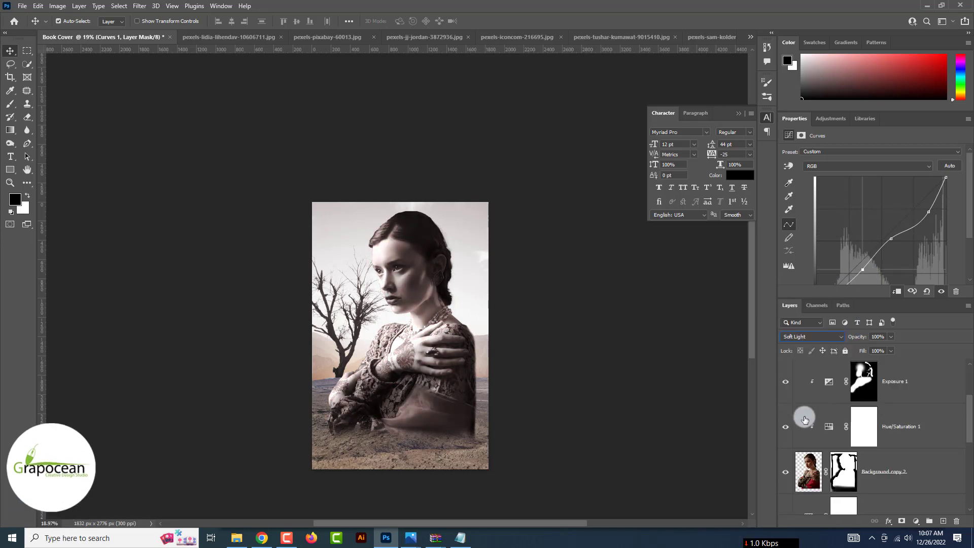
{"action": "left_click", "coordinate": [829, 426]}
{"action": "left_click_drag", "start_coordinate": [789, 192], "coordinate": [796, 191]}
{"action": "mouse_move", "coordinate": [887, 231]}
{"action": "left_mouse_down"}
{"action": "mouse_move", "coordinate": [860, 230]}
{"action": "mouse_move", "coordinate": [893, 231]}
{"action": "left_mouse_up"}
{"action": "left_click_drag", "start_coordinate": [829, 217], "coordinate": [803, 214]}
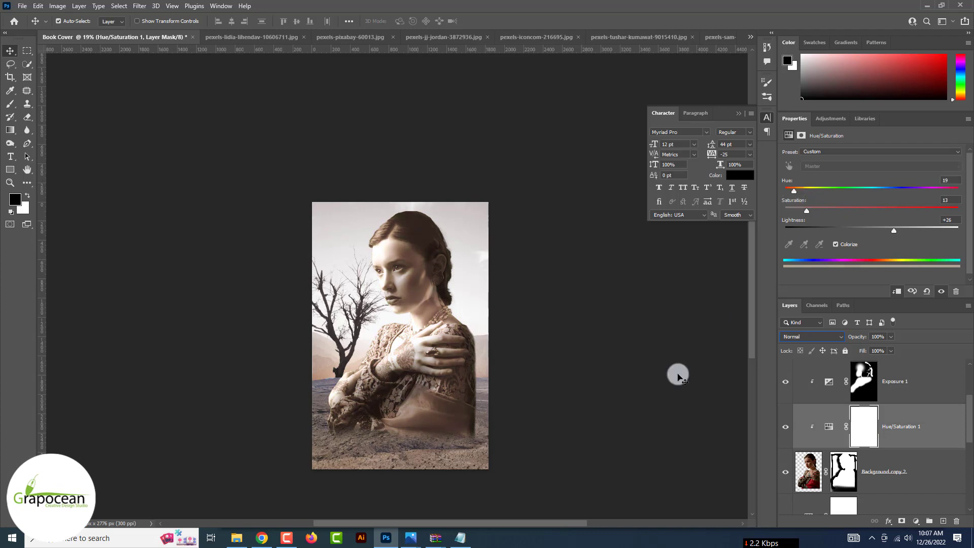
{"action": "key", "text": "ctrl+shift+z"}
{"action": "key", "text": "ctrl+shift+z"}
{"action": "key", "text": "ctrl+shift+z"}
{"action": "key", "text": "ctrl+shift+z"}
{"action": "scroll", "coordinate": [677, 375], "scroll_direction": "down", "scroll_amount": 3}
{"action": "scroll", "coordinate": [471, 367], "scroll_direction": "up", "scroll_amount": 3}
{"action": "scroll", "coordinate": [306, 315], "scroll_direction": "up", "scroll_amount": 3}
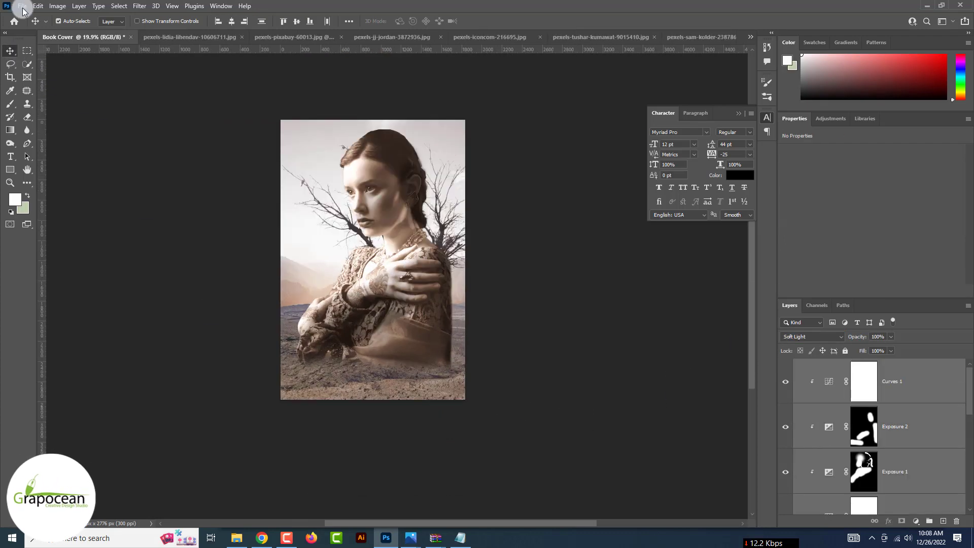
{"action": "left_click", "coordinate": [22, 7]}
{"action": "left_click", "coordinate": [34, 30]}
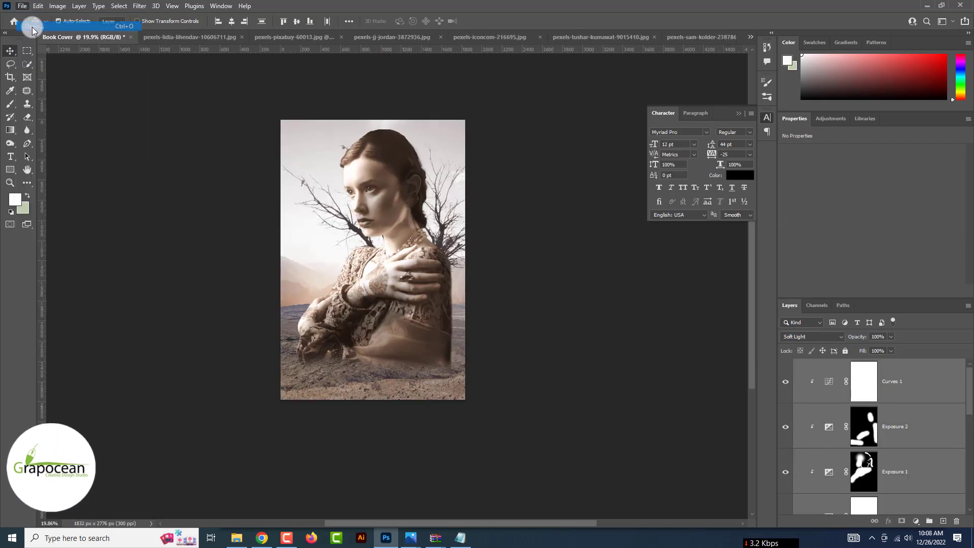
{"action": "scroll", "coordinate": [247, 190], "scroll_direction": "down", "scroll_amount": 5}
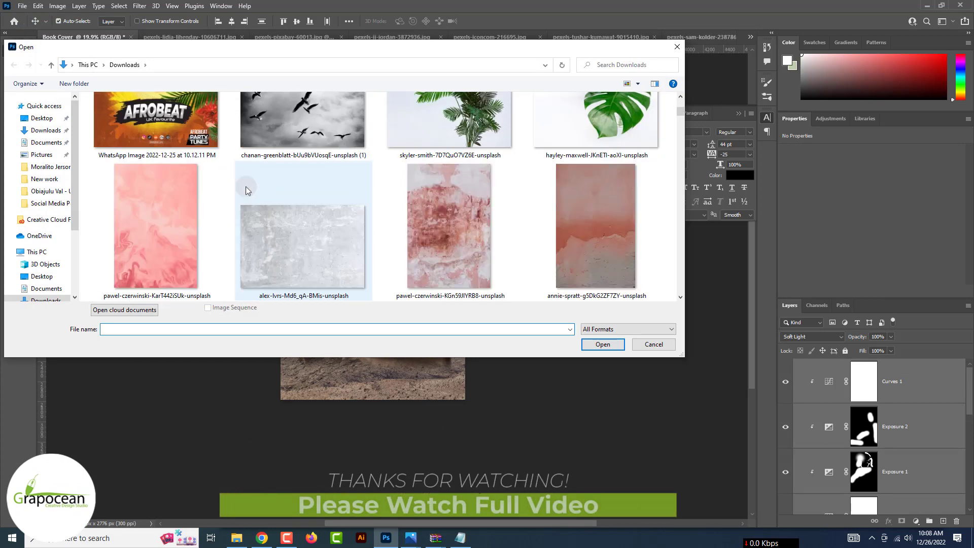
{"action": "left_click", "coordinate": [327, 250]}
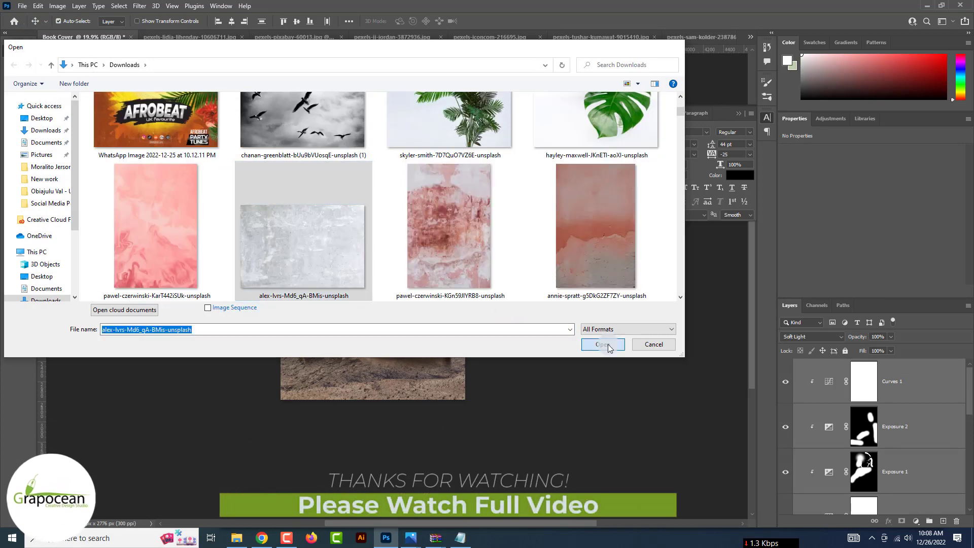
{"action": "left_click", "coordinate": [603, 345]}
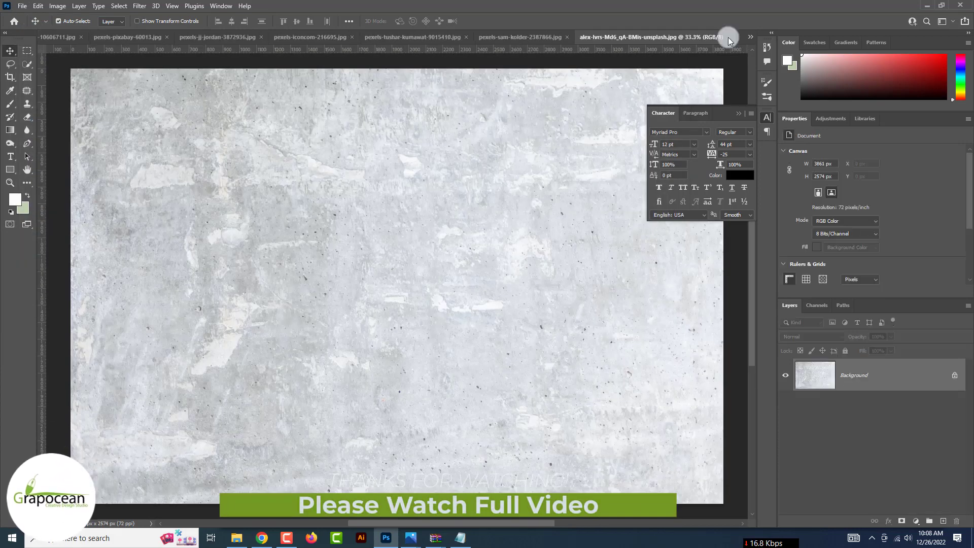
{"action": "left_click", "coordinate": [729, 41]}
Open the gray concrete texture image yan-ots-UuBR5kbvt4Y-unsplash (5) from the Downloads folder
{"action": "left_click", "coordinate": [22, 5]}
{"action": "left_click", "coordinate": [36, 28]}
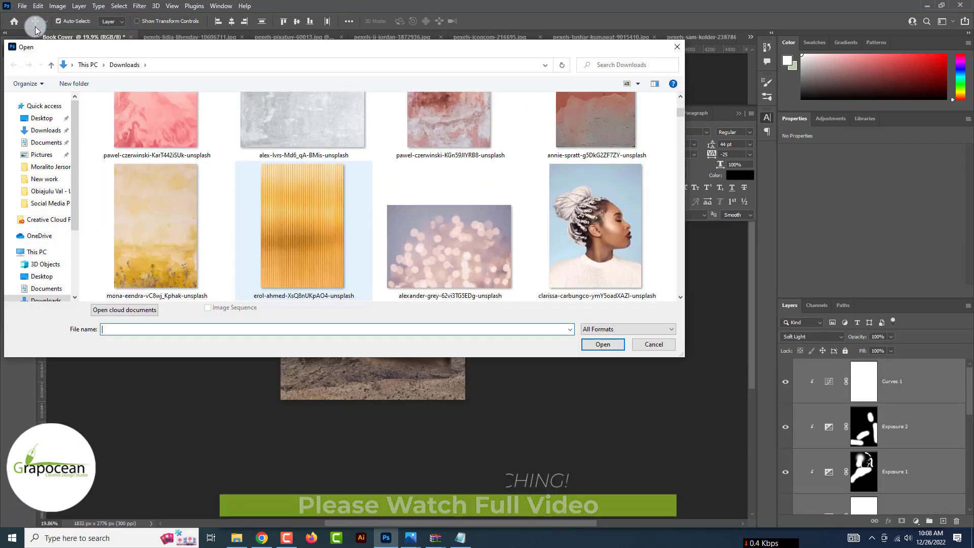
{"action": "scroll", "coordinate": [474, 172], "scroll_direction": "down", "scroll_amount": 5}
{"action": "left_click", "coordinate": [474, 172]}
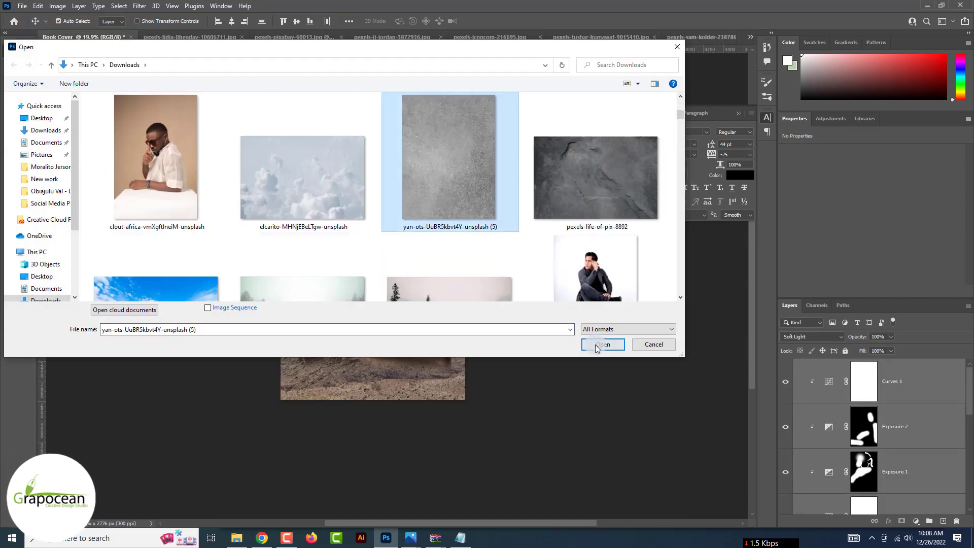
{"action": "left_click", "coordinate": [601, 344]}
Bring the gray concrete texture into the Book Cover document as the topmost layer covering the whole canvas
{"action": "left_click_drag", "start_coordinate": [300, 128], "coordinate": [828, 30]}
{"action": "left_click", "coordinate": [753, 38]}
{"action": "left_click", "coordinate": [775, 40]}
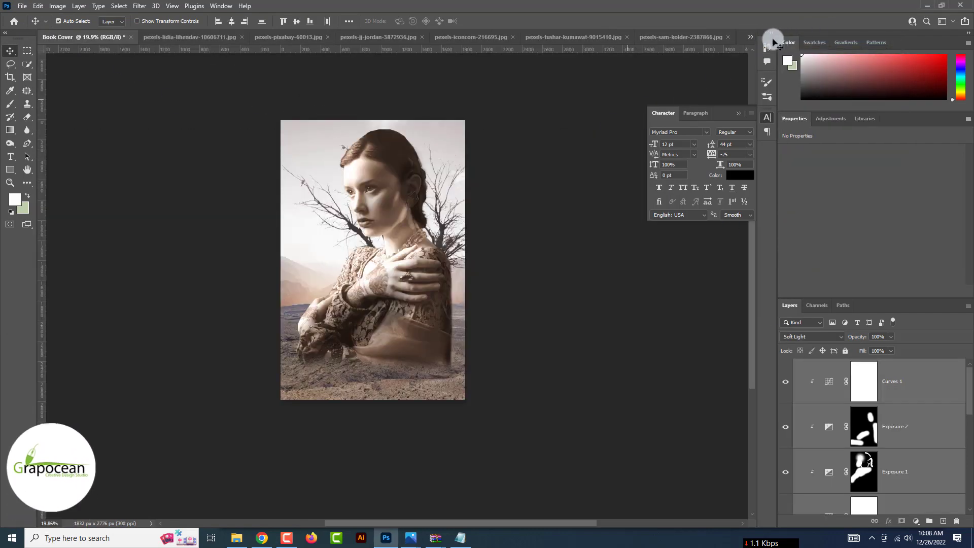
{"action": "left_click", "coordinate": [751, 38]}
{"action": "left_click", "coordinate": [788, 119]}
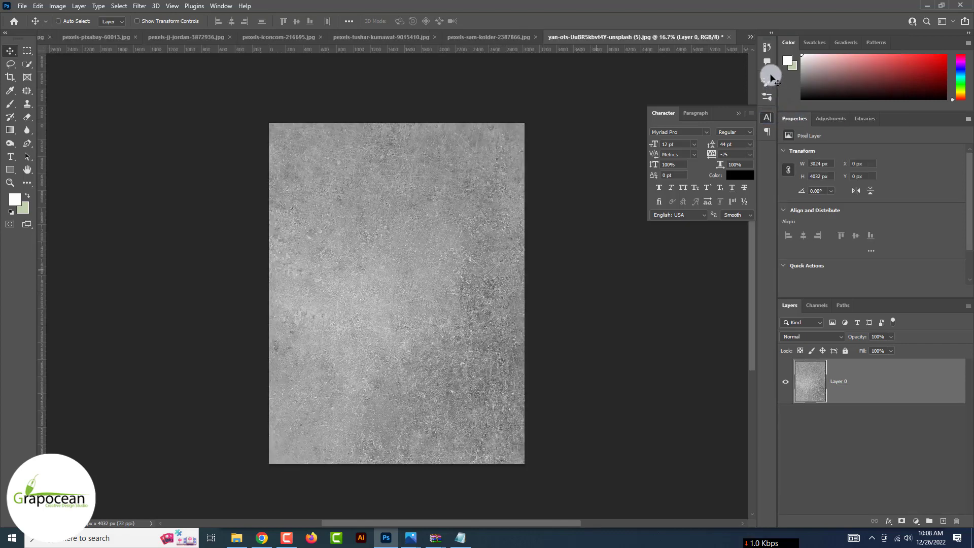
{"action": "left_click", "coordinate": [756, 40]}
{"action": "left_click", "coordinate": [775, 40]}
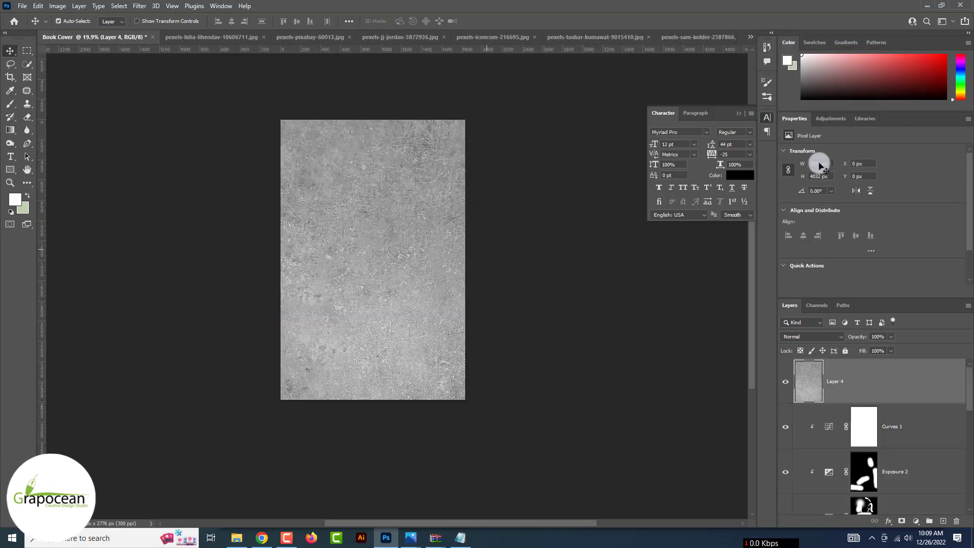
Blend the texture using Blend If splits: This Layer 0/85 and 250/255, Underlying Layer shadows 0/150 and highlights starting at 204
{"action": "right_click", "coordinate": [885, 382]}
{"action": "left_click", "coordinate": [806, 99]}
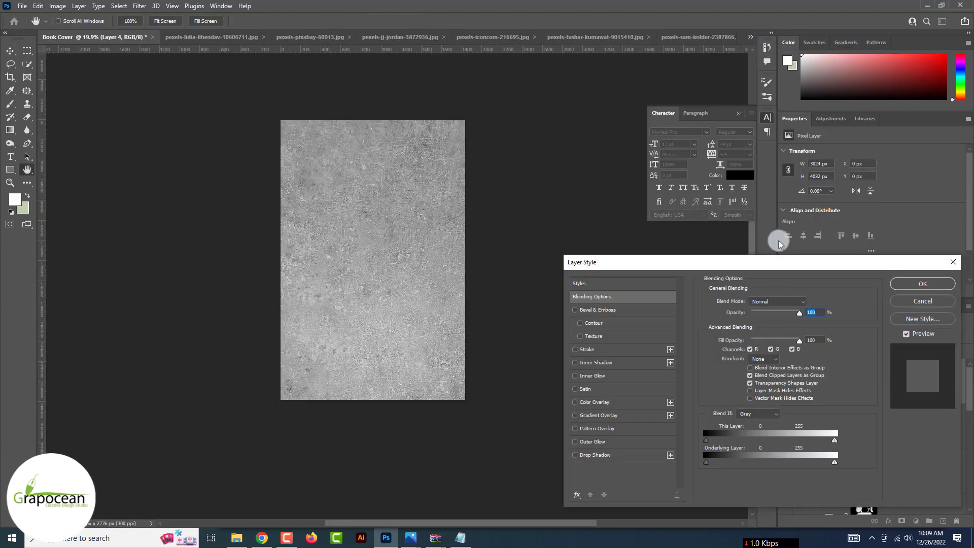
{"action": "left_click", "coordinate": [922, 287]}
{"action": "right_click", "coordinate": [887, 370]}
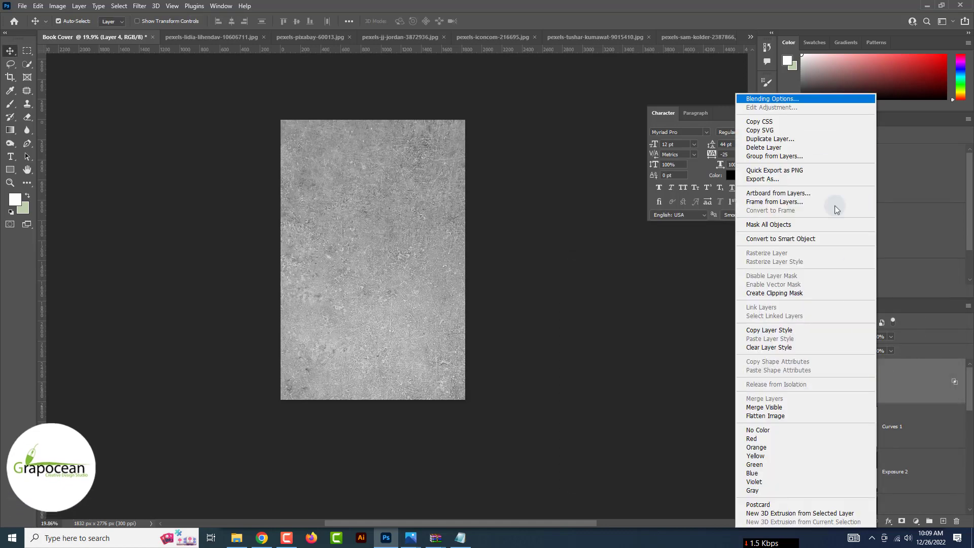
{"action": "left_click", "coordinate": [806, 99]}
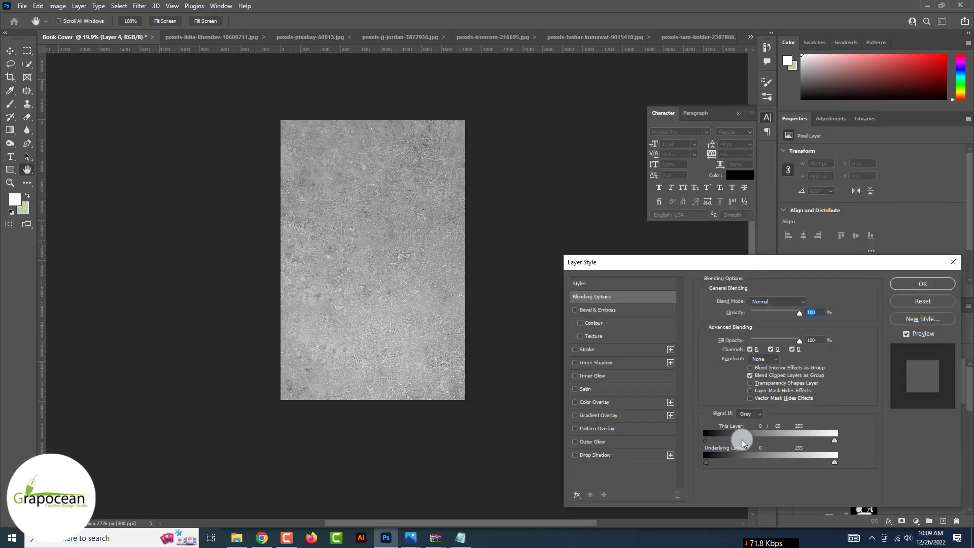
{"action": "left_click_drag", "start_coordinate": [710, 463], "coordinate": [810, 465]}
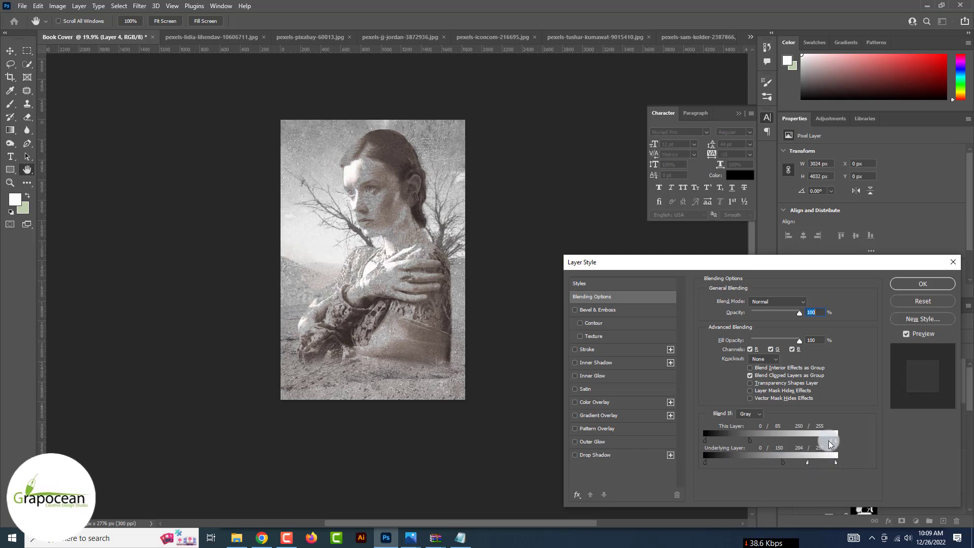
{"action": "left_click", "coordinate": [924, 292]}
Try several blend modes on the texture layer, settle on Overlay, and set its opacity to 40%
{"action": "left_click", "coordinate": [812, 335]}
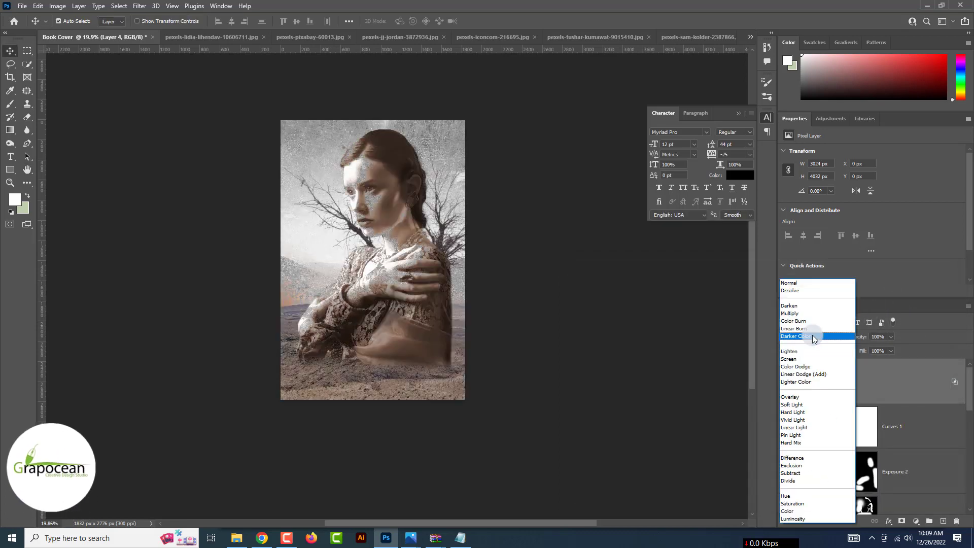
{"action": "key", "text": "Down"}
{"action": "key", "text": "Down"}
{"action": "key", "text": "Down"}
{"action": "key", "text": "Down"}
{"action": "key", "text": "Down"}
{"action": "key", "text": "Down"}
{"action": "key", "text": "Down"}
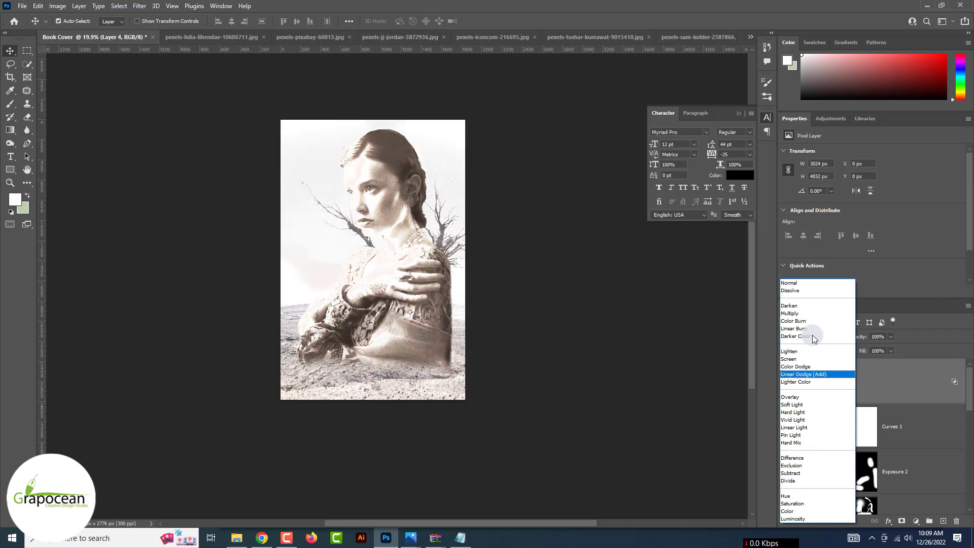
{"action": "key", "text": "Up"}
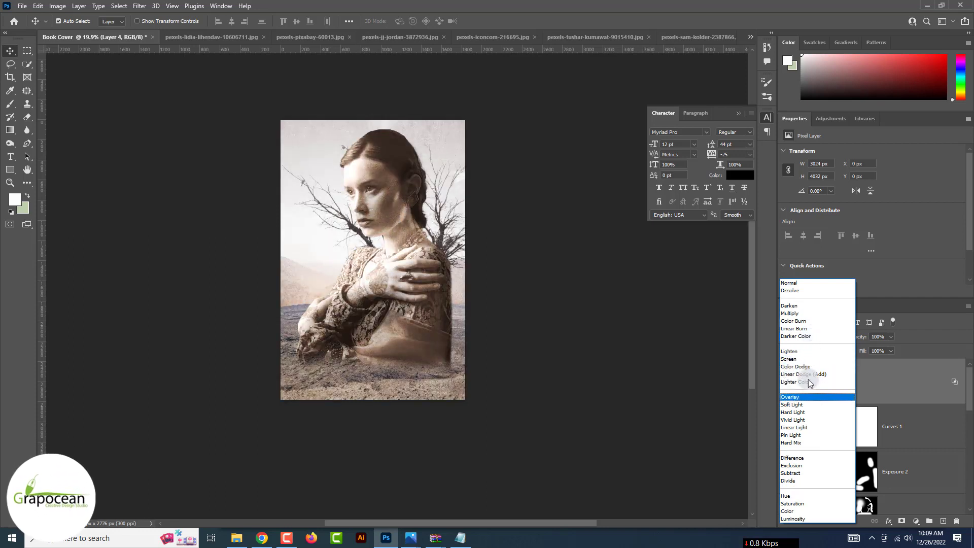
{"action": "left_click", "coordinate": [805, 398]}
{"action": "left_click", "coordinate": [891, 337]}
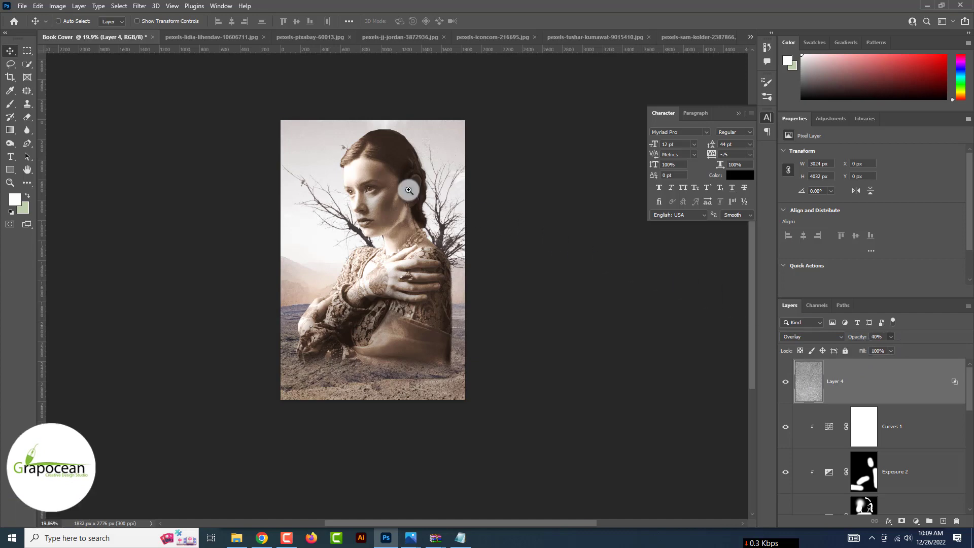
{"action": "scroll", "coordinate": [404, 187], "scroll_direction": "up", "scroll_amount": 2}
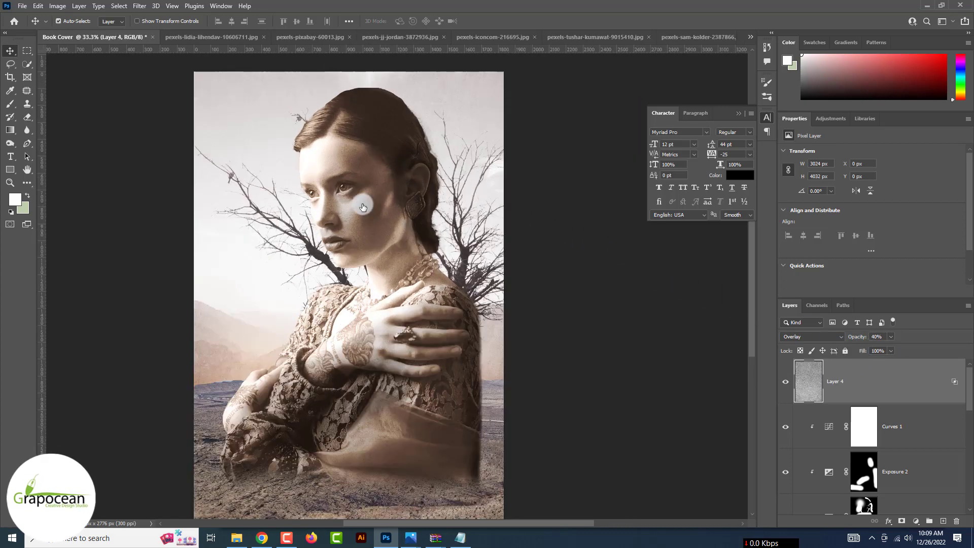
Try several blend modes on the concrete texture layer, including Color, and settle on Luminosity
{"action": "left_click", "coordinate": [811, 336]}
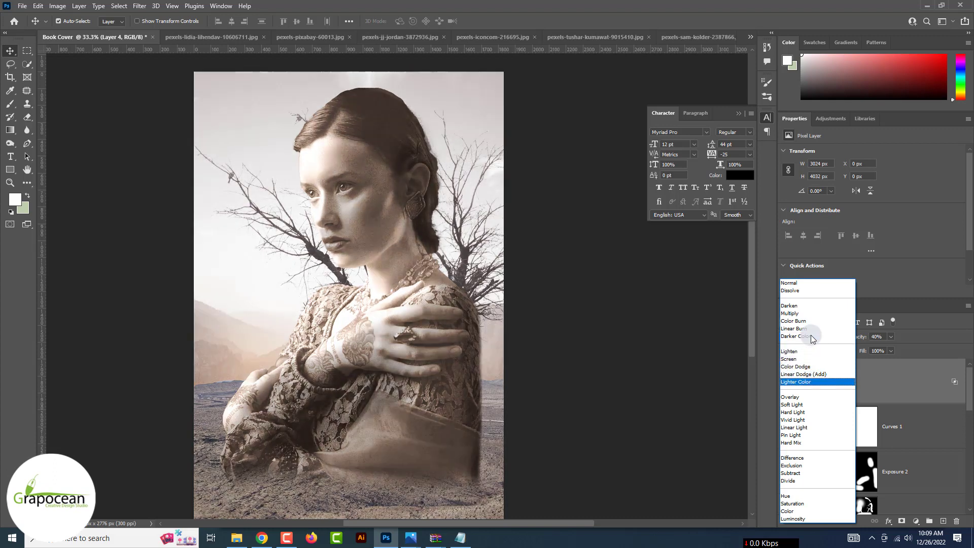
{"action": "key", "text": "Down"}
{"action": "key", "text": "Down"}
{"action": "key", "text": "Down"}
{"action": "key", "text": "Down"}
{"action": "key", "text": "Down"}
{"action": "key", "text": "Down"}
{"action": "key", "text": "Down"}
{"action": "key", "text": "Down"}
{"action": "key", "text": "Down"}
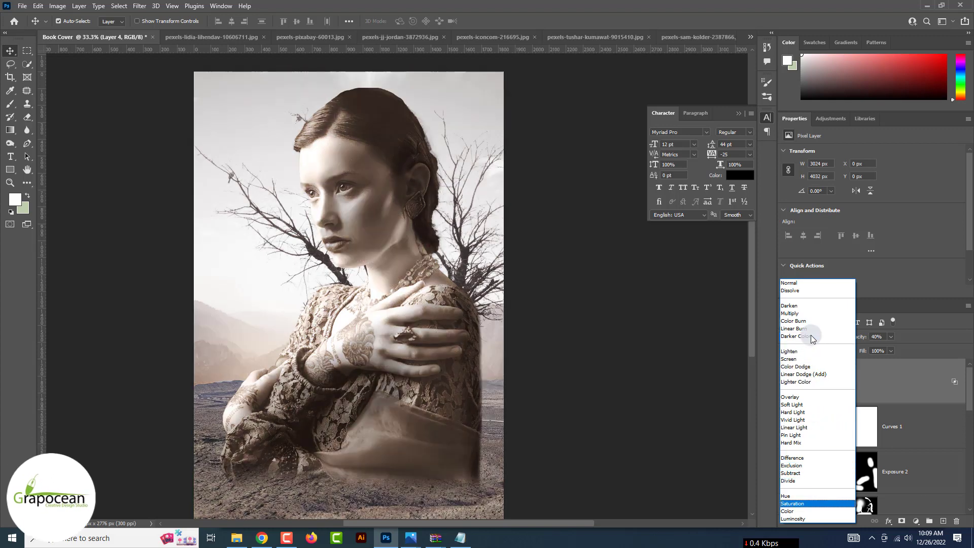
{"action": "key", "text": "Down"}
{"action": "key", "text": "Down"}
{"action": "key", "text": "Down"}
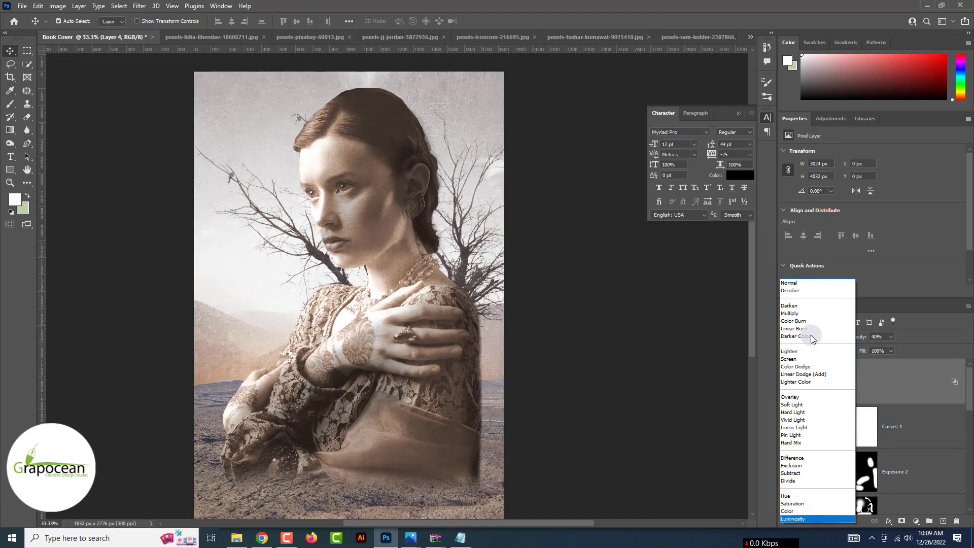
{"action": "left_click", "coordinate": [802, 514]}
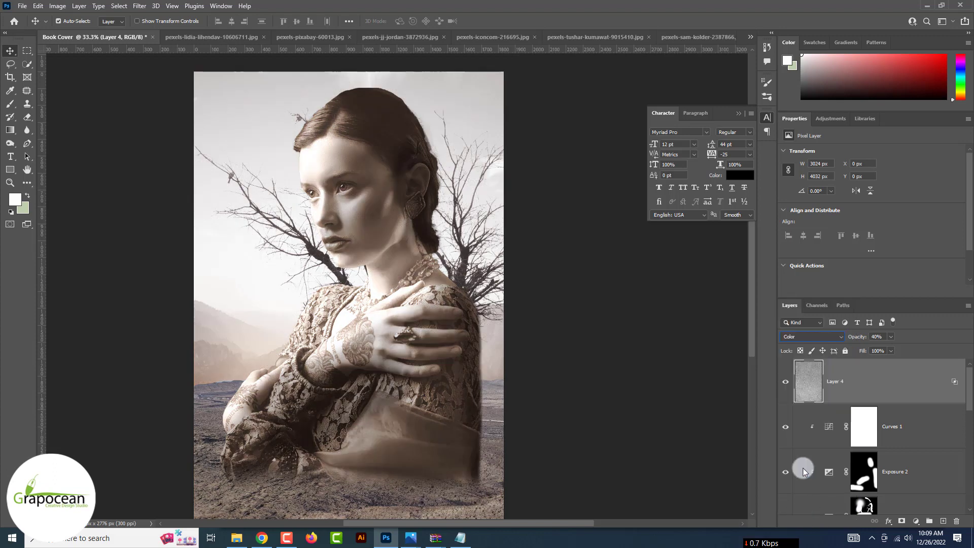
{"action": "left_click", "coordinate": [806, 336]}
{"action": "key", "text": "Up"}
{"action": "left_click", "coordinate": [806, 518]}
{"action": "left_click", "coordinate": [614, 404]}
Try a Hue of 0 and Saturation of 11 on the woman's Hue/Saturation 1 adjustment, and undo the changes
{"action": "scroll", "coordinate": [611, 402], "scroll_direction": "down", "scroll_amount": 4}
{"action": "scroll", "coordinate": [791, 467], "scroll_direction": "down", "scroll_amount": 4}
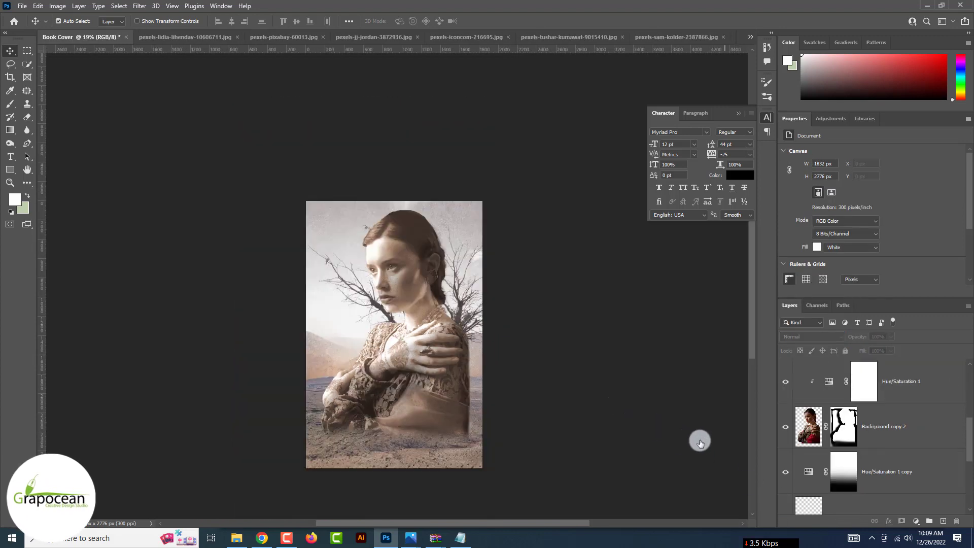
{"action": "scroll", "coordinate": [791, 472], "scroll_direction": "up", "scroll_amount": 2}
{"action": "left_click", "coordinate": [785, 471]}
{"action": "left_click", "coordinate": [784, 471]}
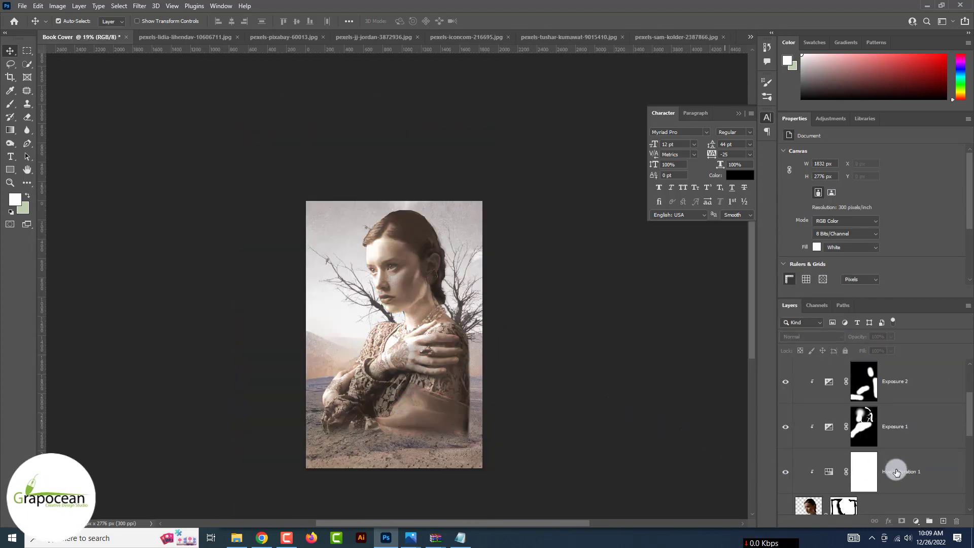
{"action": "left_click", "coordinate": [896, 473]}
{"action": "left_click_drag", "start_coordinate": [828, 210], "coordinate": [894, 235]}
{"action": "left_click_drag", "start_coordinate": [813, 191], "coordinate": [770, 200]}
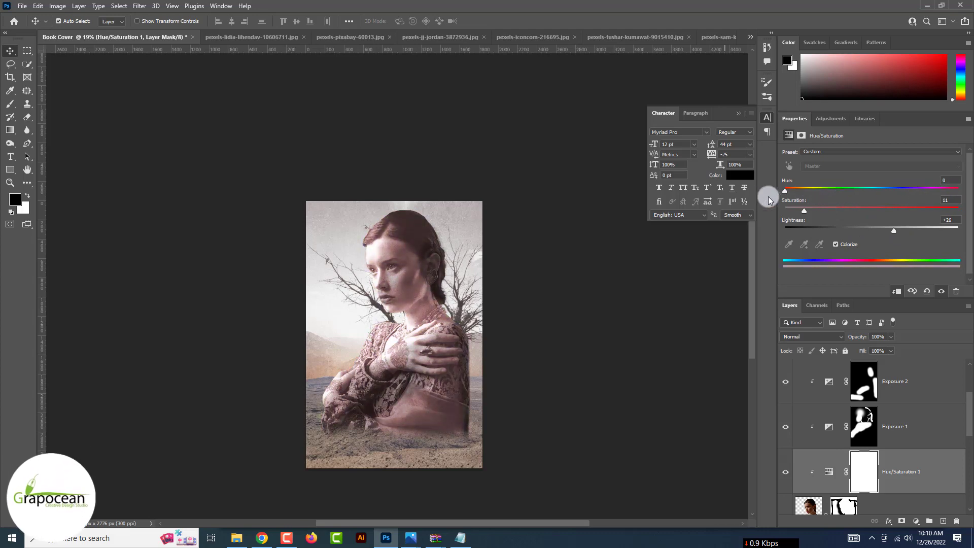
{"action": "left_click", "coordinate": [630, 373]}
{"action": "key", "text": "ctrl+z"}
{"action": "key", "text": "ctrl+z"}
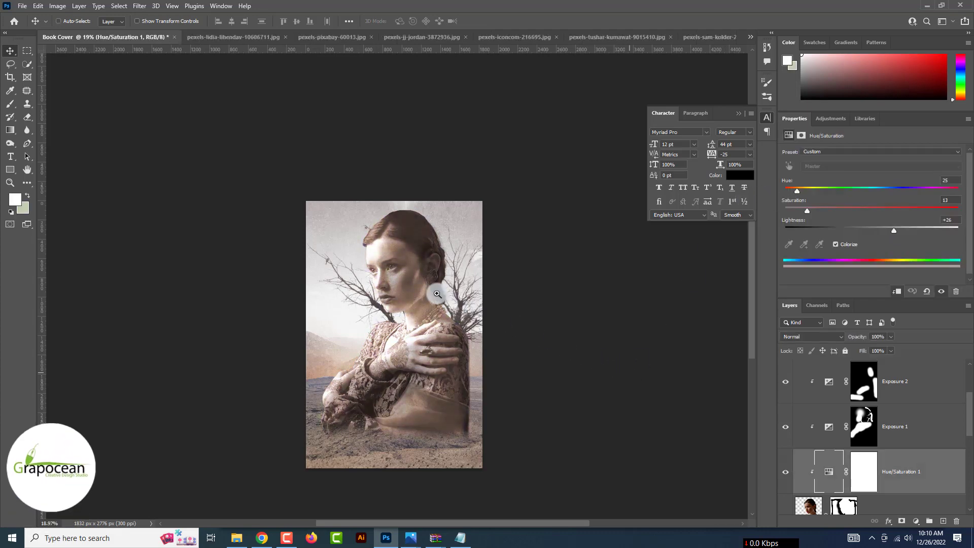
Add a layer mask to the concrete texture layer and try brushing the texture off the woman's neck
{"action": "left_click", "coordinate": [435, 294], "text": "ctrl"}
{"action": "left_click", "coordinate": [369, 288], "text": "ctrl"}
{"action": "left_click", "coordinate": [391, 274], "text": "ctrl"}
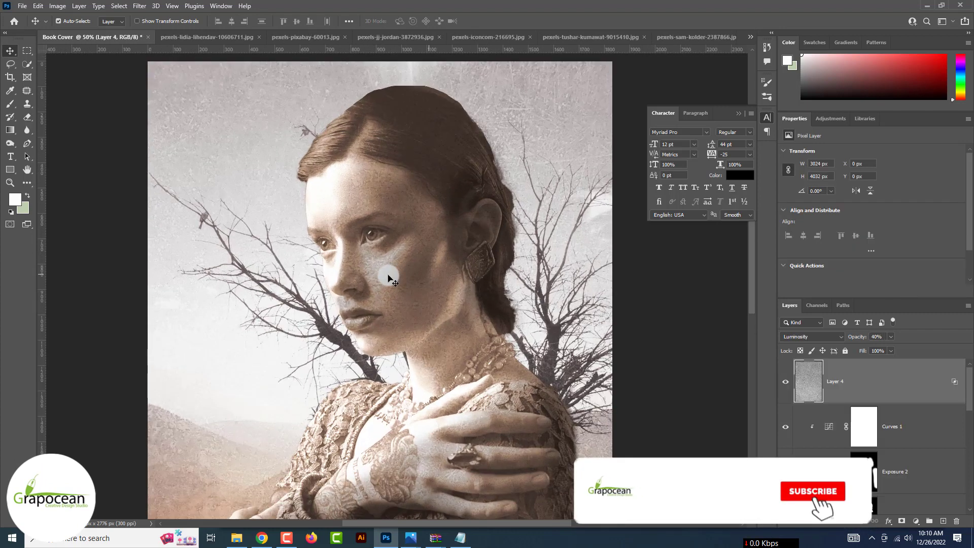
{"action": "left_click", "coordinate": [900, 521]}
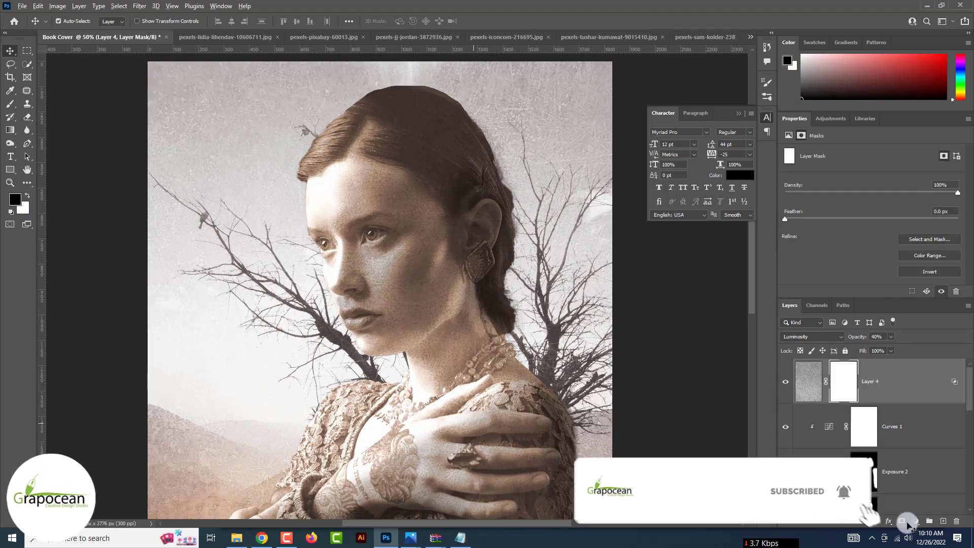
{"action": "key", "text": "alt+i"}
{"action": "scroll", "coordinate": [475, 321], "scroll_direction": "up", "scroll_amount": 2}
{"action": "left_click", "coordinate": [11, 103]}
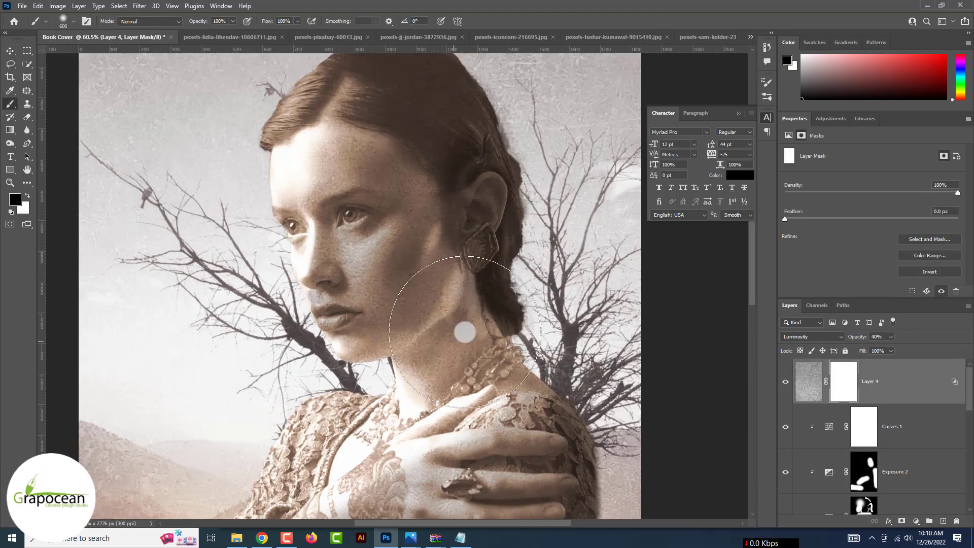
{"action": "left_click_drag", "start_coordinate": [464, 333], "coordinate": [447, 367]}
{"action": "scroll", "coordinate": [447, 367], "scroll_direction": "down", "scroll_amount": 2}
{"action": "key", "text": "ctrl+z"}
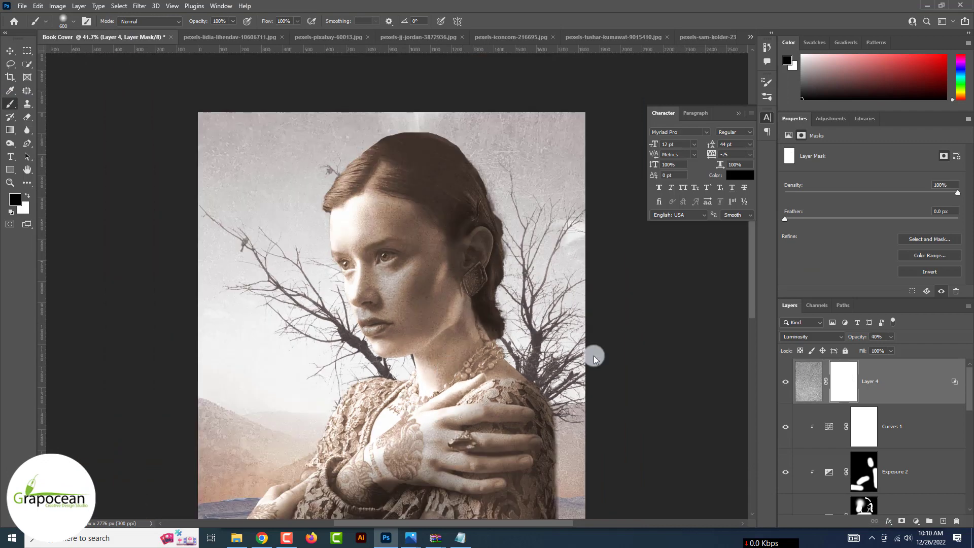
Lower the texture layer's opacity to 24% and paint black on its mask over the woman's skin and hair
{"action": "left_click", "coordinate": [891, 336]}
{"action": "left_click_drag", "start_coordinate": [891, 348], "coordinate": [879, 351]}
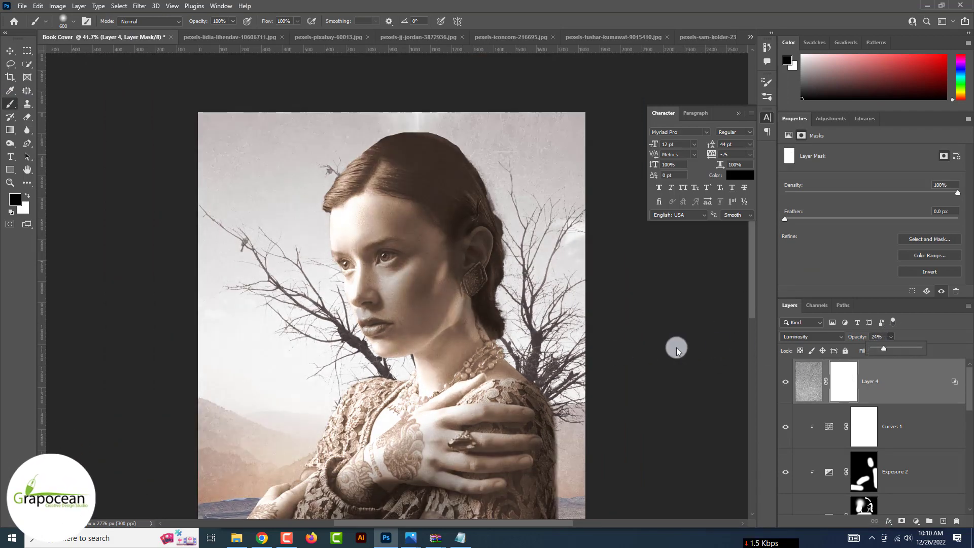
{"action": "left_click", "coordinate": [468, 349]}
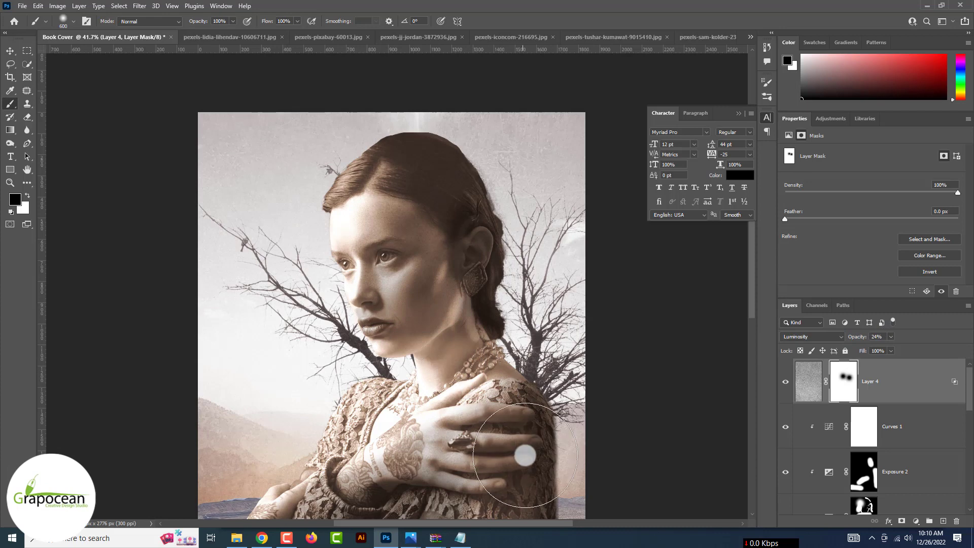
{"action": "left_click", "coordinate": [357, 404]}
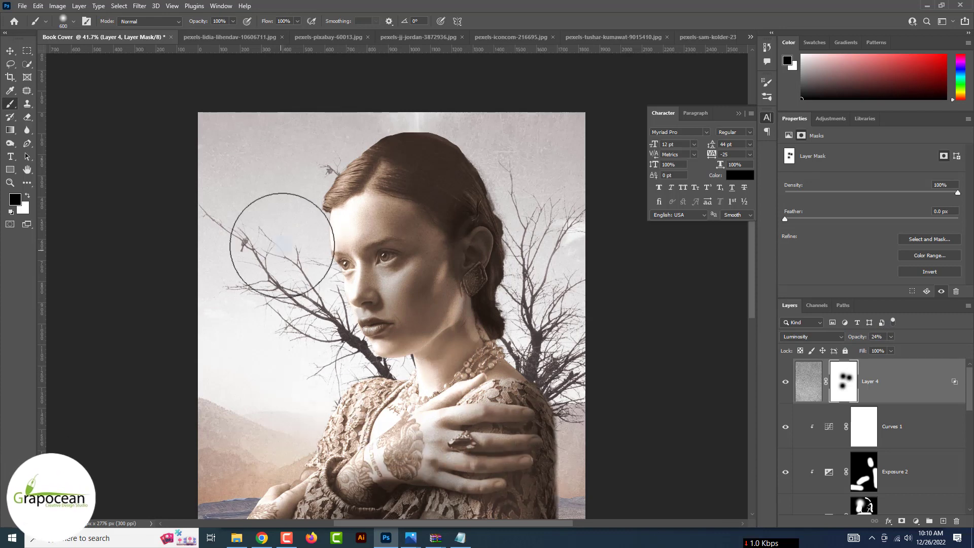
{"action": "left_click_drag", "start_coordinate": [325, 203], "coordinate": [404, 149]}
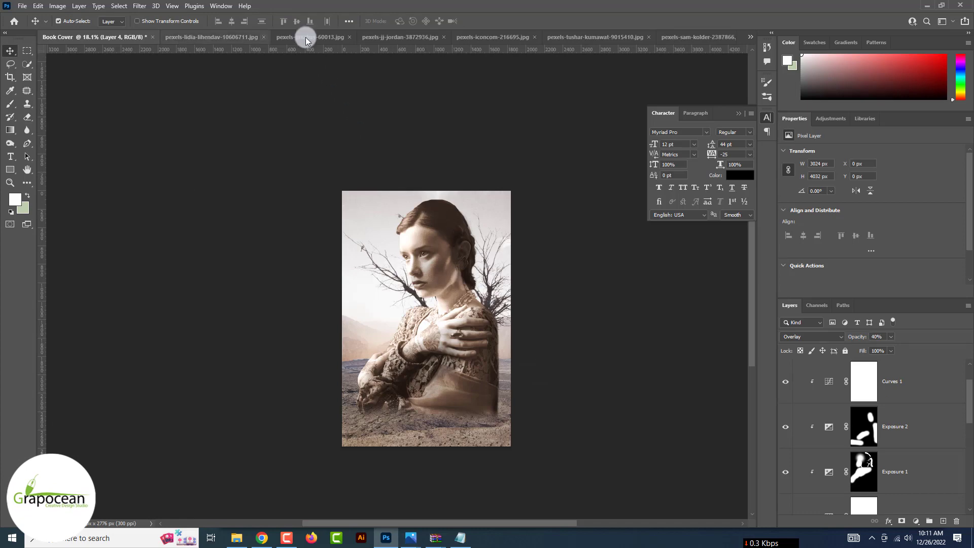
Bring the cracked desert image pexels-pixabay-60013.jpg into the Book Cover document, scaled to 134.68% over the lower part of the canvas
{"action": "left_click", "coordinate": [306, 38]}
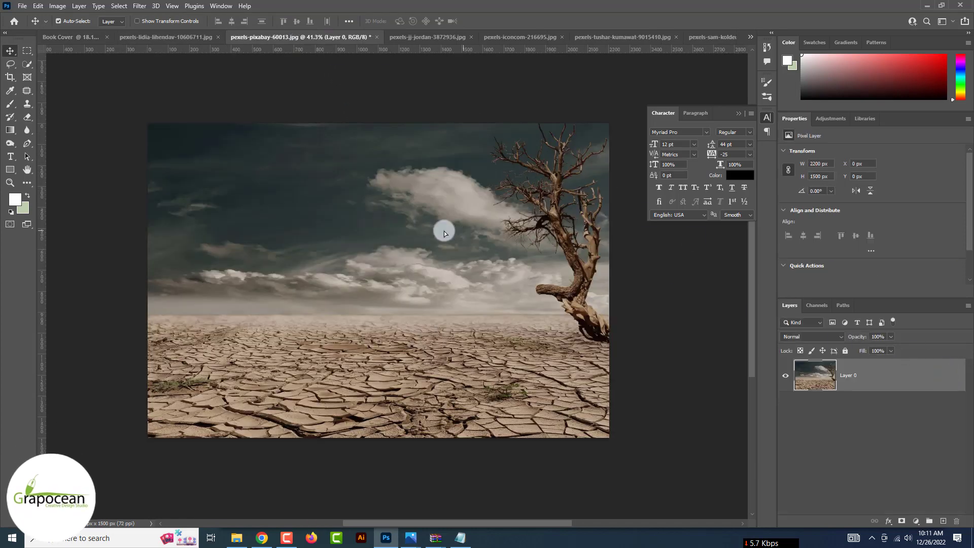
{"action": "left_click_drag", "start_coordinate": [444, 228], "coordinate": [435, 387]}
{"action": "key", "text": "ctrl+t"}
{"action": "left_click_drag", "start_coordinate": [536, 433], "coordinate": [570, 456]}
{"action": "mouse_move", "coordinate": [487, 431]}
{"action": "left_mouse_down"}
{"action": "mouse_move", "coordinate": [495, 443]}
{"action": "mouse_move", "coordinate": [479, 437]}
{"action": "left_mouse_up"}
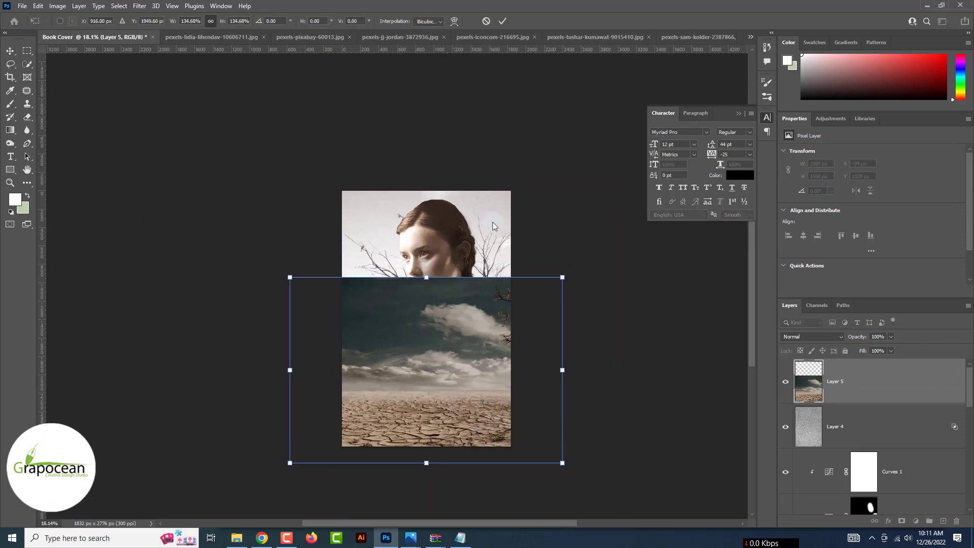
{"action": "left_click", "coordinate": [501, 21]}
Hide the desert layer with a black mask and paint white along the bottom to reveal only the cracked ground
{"action": "left_click", "coordinate": [901, 521]}
{"action": "key", "text": "ctrl+i"}
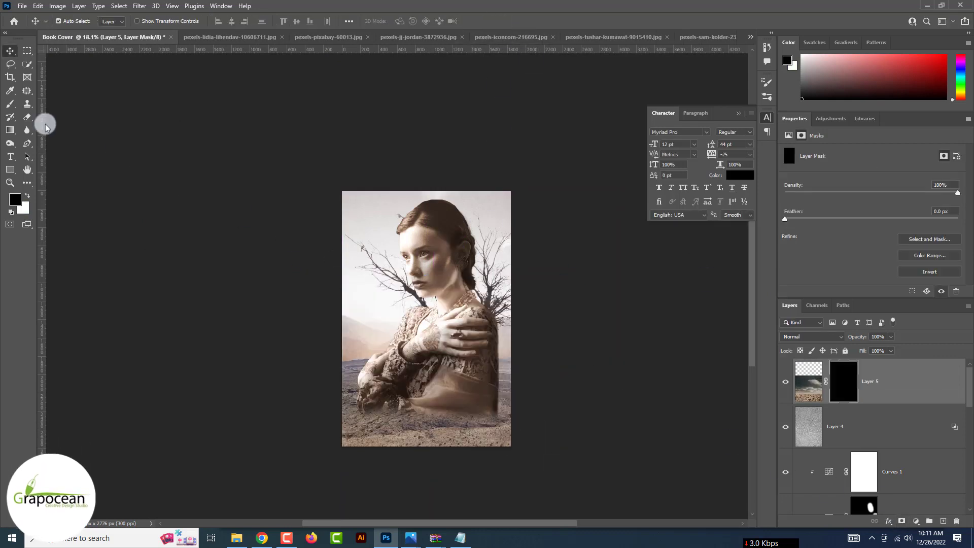
{"action": "right_click", "coordinate": [10, 104]}
{"action": "left_click", "coordinate": [46, 99]}
{"action": "key", "text": "x"}
{"action": "mouse_move", "coordinate": [358, 432]}
{"action": "left_mouse_down"}
{"action": "mouse_move", "coordinate": [540, 447]}
{"action": "mouse_move", "coordinate": [328, 418]}
{"action": "mouse_move", "coordinate": [515, 420]}
{"action": "mouse_move", "coordinate": [359, 435]}
{"action": "mouse_move", "coordinate": [380, 452]}
{"action": "left_mouse_up"}
{"action": "mouse_move", "coordinate": [530, 436]}
{"action": "left_mouse_down"}
{"action": "mouse_move", "coordinate": [369, 436]}
{"action": "mouse_move", "coordinate": [518, 444]}
{"action": "left_mouse_up"}
{"action": "scroll", "coordinate": [519, 445], "scroll_direction": "down", "scroll_amount": 1}
{"action": "scroll", "coordinate": [519, 445], "scroll_direction": "up", "scroll_amount": 2}
{"action": "scroll", "coordinate": [518, 447], "scroll_direction": "up", "scroll_amount": 2}
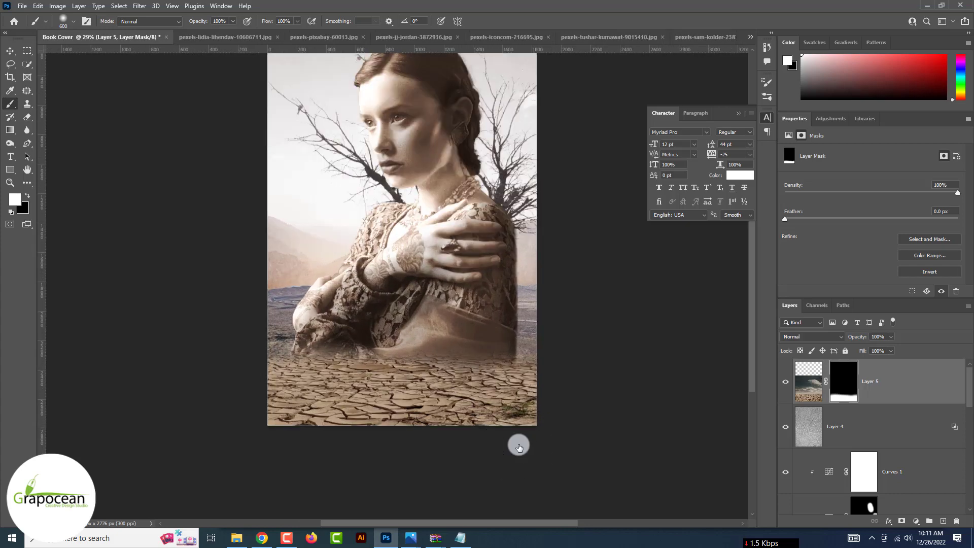
Add a Gradient Fill layer above the desert layer, fading from brown at the bottom to transparent
{"action": "left_click", "coordinate": [916, 521]}
{"action": "left_click", "coordinate": [921, 351]}
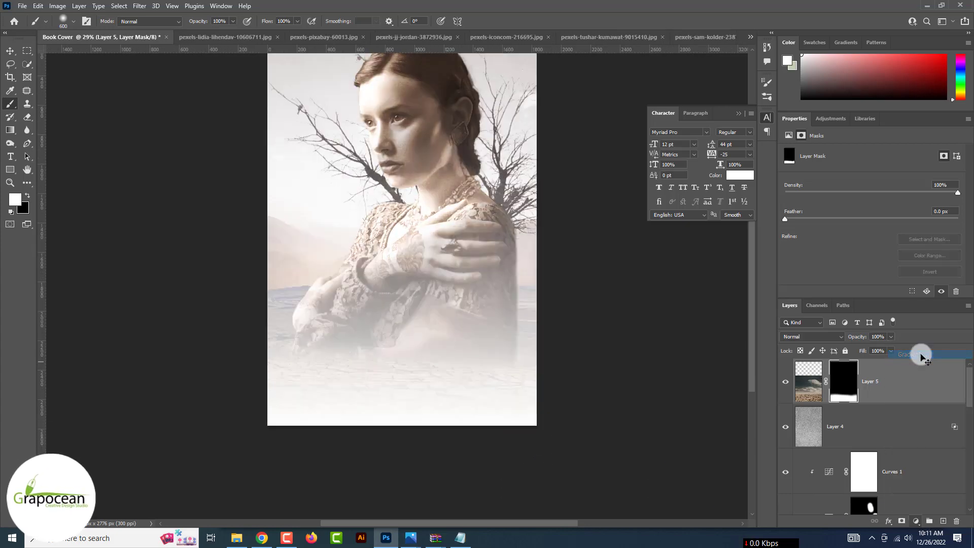
{"action": "left_click", "coordinate": [793, 297]}
{"action": "double_click", "coordinate": [620, 453]}
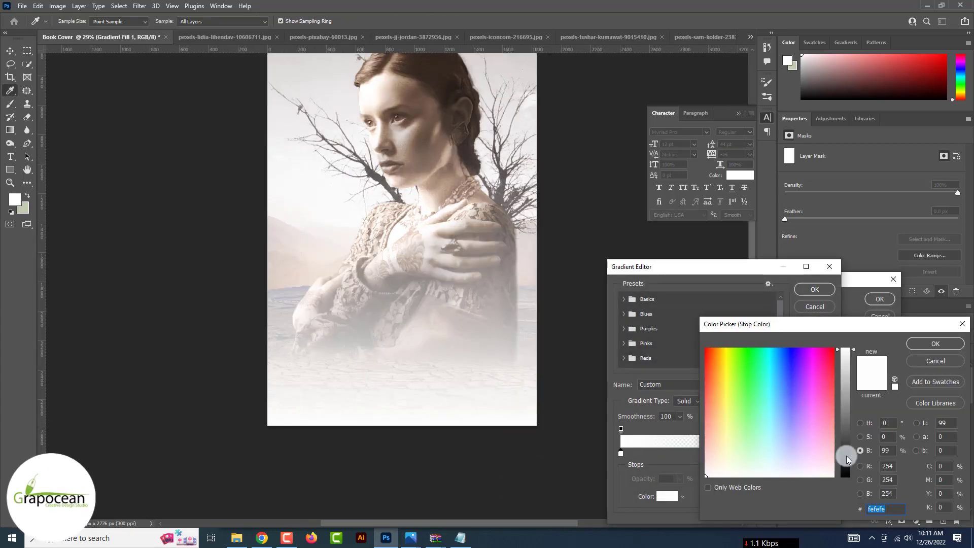
{"action": "left_click_drag", "start_coordinate": [846, 455], "coordinate": [847, 431]}
{"action": "left_click", "coordinate": [935, 343]}
{"action": "left_click", "coordinate": [814, 289]}
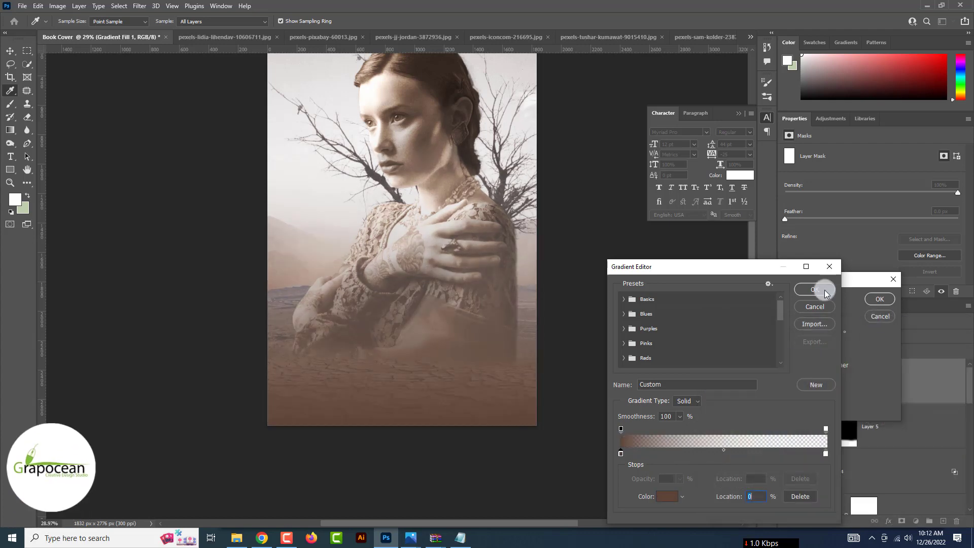
{"action": "left_click", "coordinate": [879, 299]}
{"action": "scroll", "coordinate": [878, 297], "scroll_direction": "down", "scroll_amount": 3}
{"action": "scroll", "coordinate": [678, 239], "scroll_direction": "up", "scroll_amount": 3}
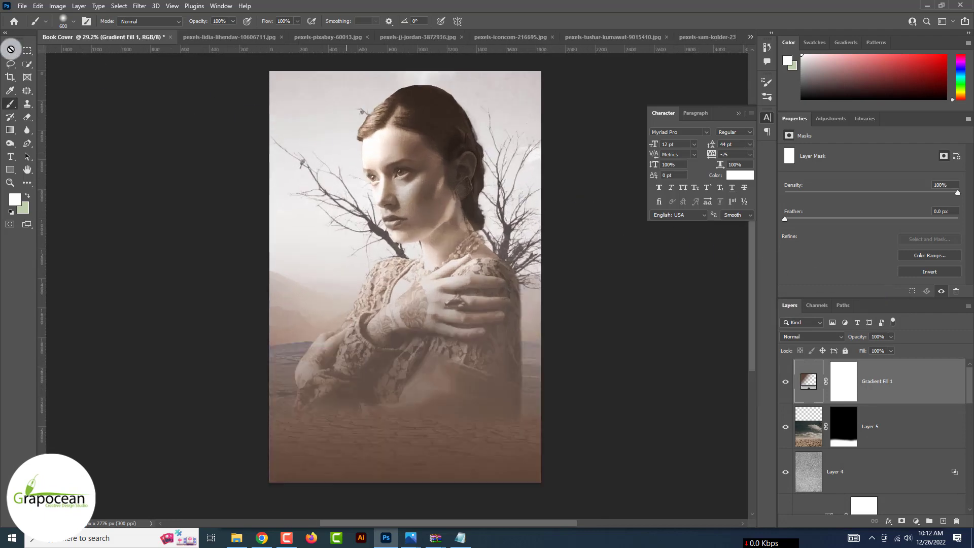
Set the opacity of the concrete texture layer, Layer 4, to 38%
{"action": "left_click", "coordinate": [11, 51]}
{"action": "scroll", "coordinate": [384, 154], "scroll_direction": "up", "scroll_amount": 5}
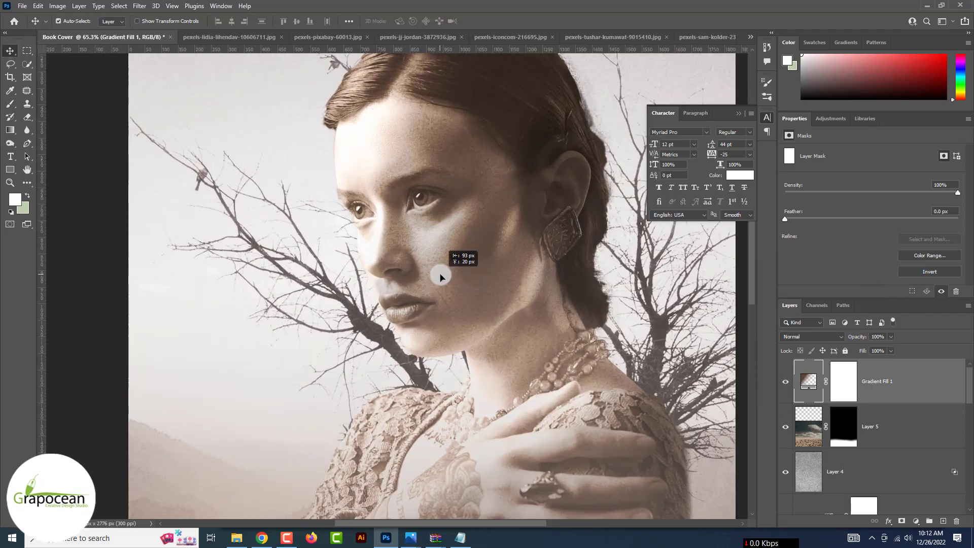
{"action": "left_click", "coordinate": [885, 477]}
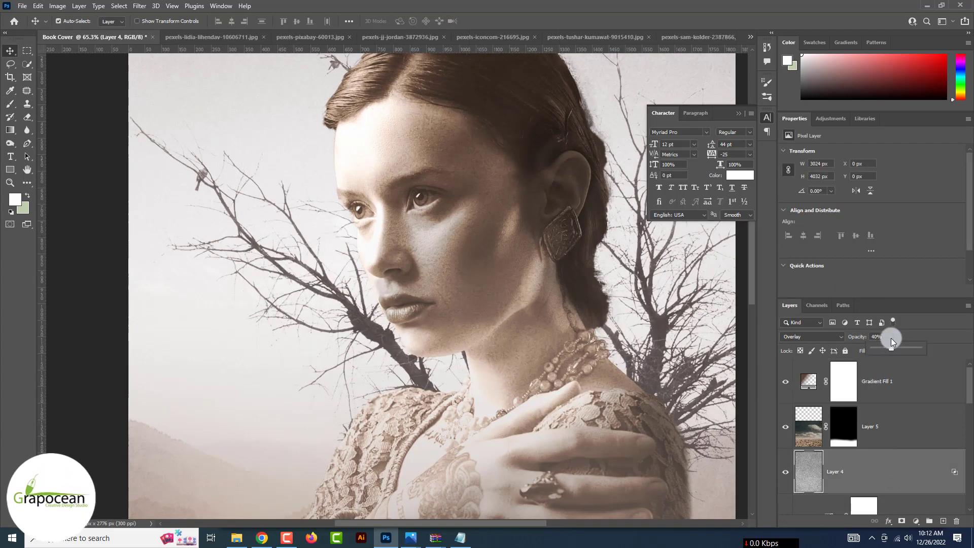
{"action": "left_click_drag", "start_coordinate": [921, 349], "coordinate": [882, 351]}
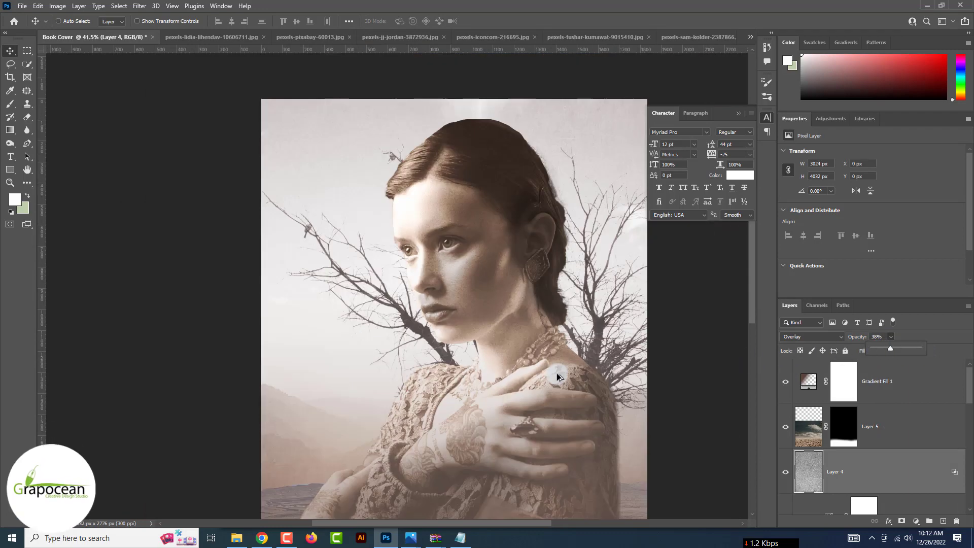
{"action": "scroll", "coordinate": [455, 392], "scroll_direction": "down", "scroll_amount": 4}
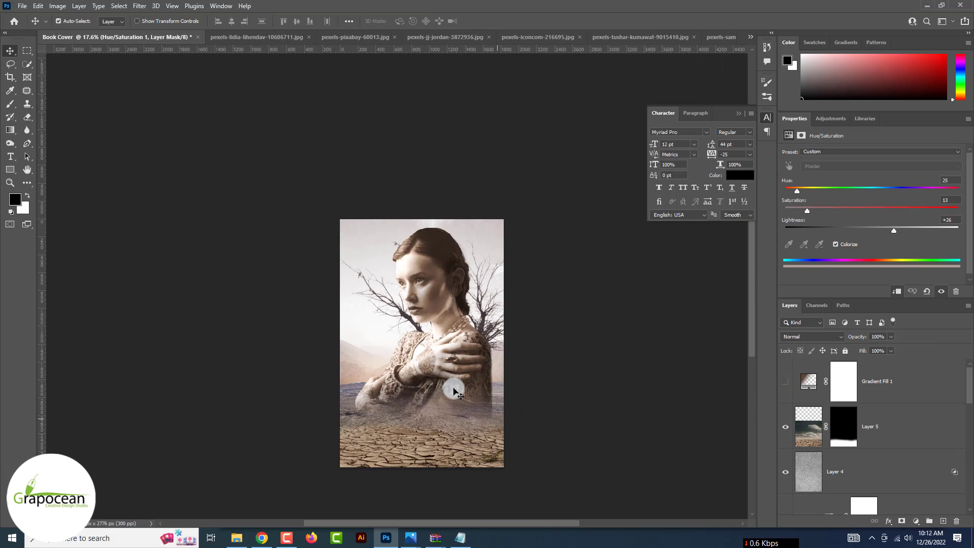
Select the light sky around the bare tree in pexels-iconcom-216695.jpg using Color Range with Fuzziness 200
{"action": "left_click", "coordinate": [254, 41]}
{"action": "left_click", "coordinate": [332, 38]}
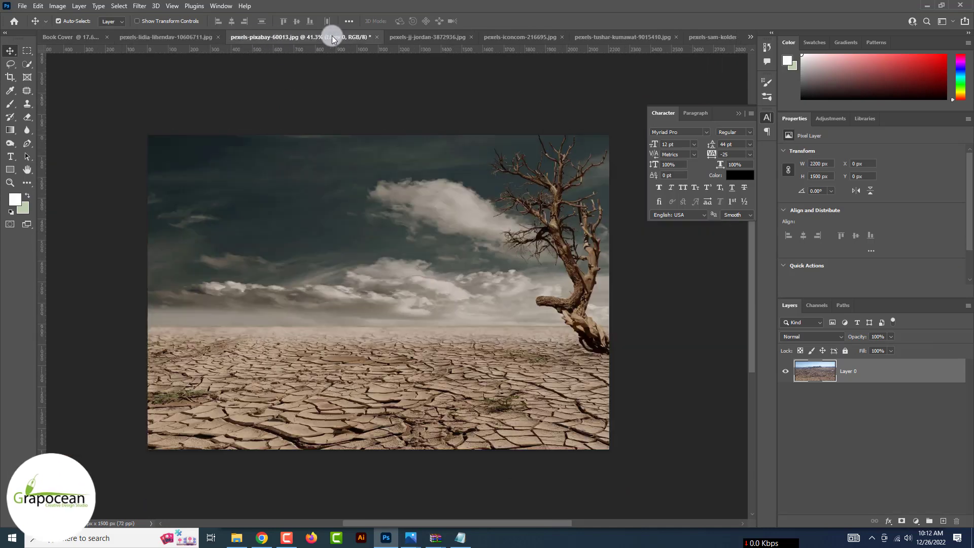
{"action": "left_click", "coordinate": [437, 41]}
{"action": "left_click", "coordinate": [533, 40]}
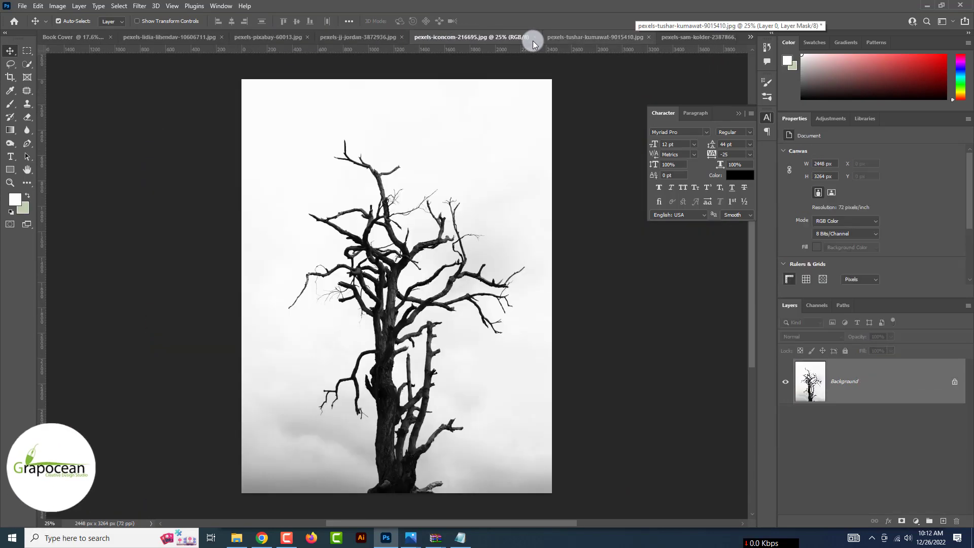
{"action": "left_click", "coordinate": [119, 6]}
{"action": "left_click", "coordinate": [148, 105]}
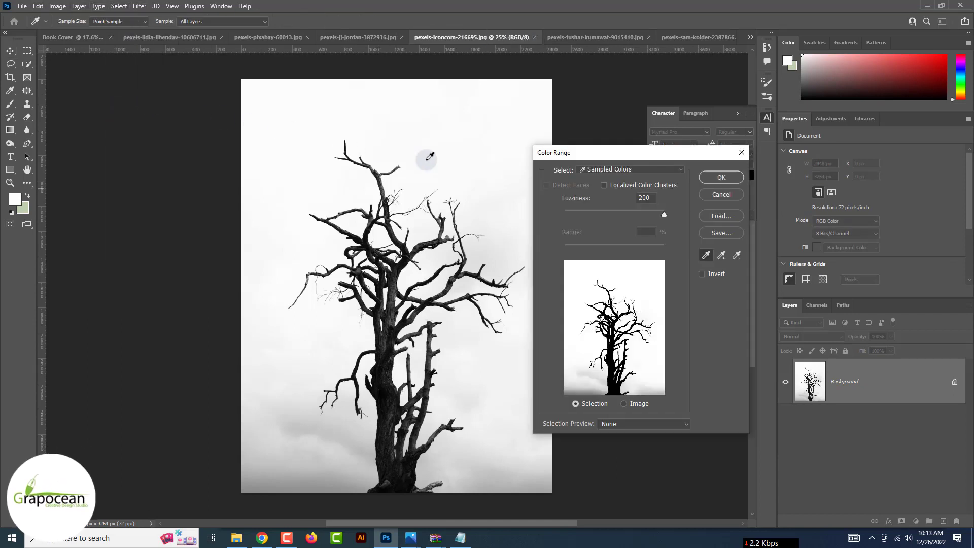
{"action": "left_click", "coordinate": [408, 460]}
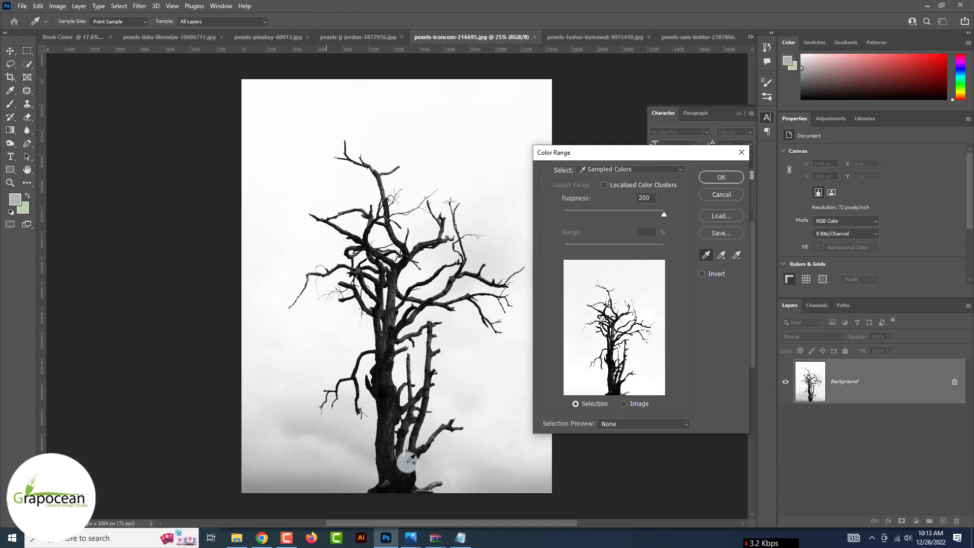
{"action": "left_click", "coordinate": [731, 177]}
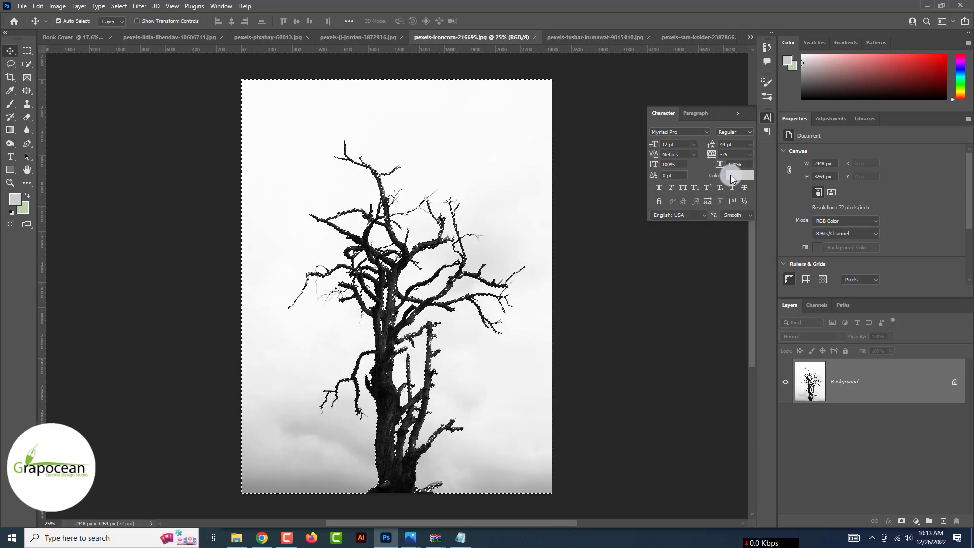
Mask out the selected sky around the tree and paint the mask white in Overlay brush mode to solidify the branches
{"action": "left_click", "coordinate": [901, 521]}
{"action": "left_click", "coordinate": [11, 107]}
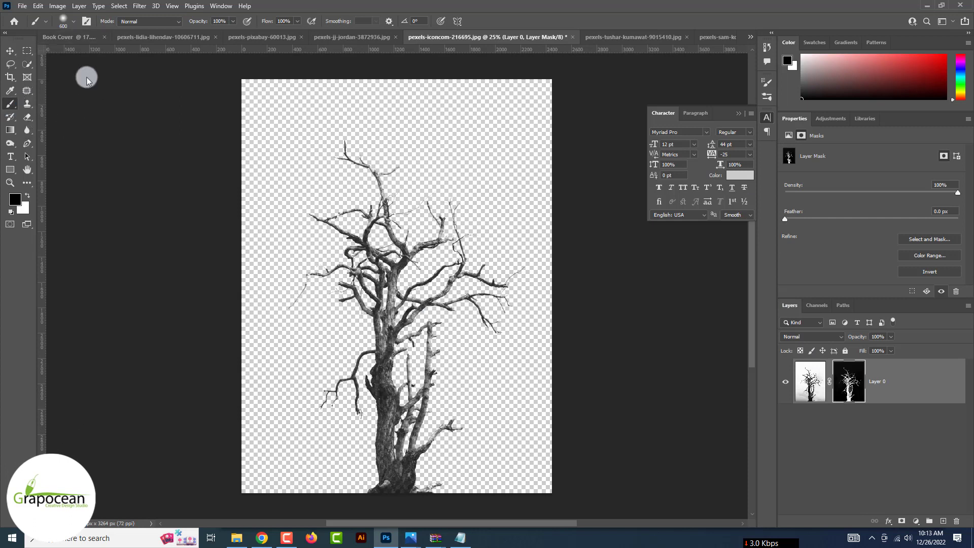
{"action": "left_click", "coordinate": [149, 21]}
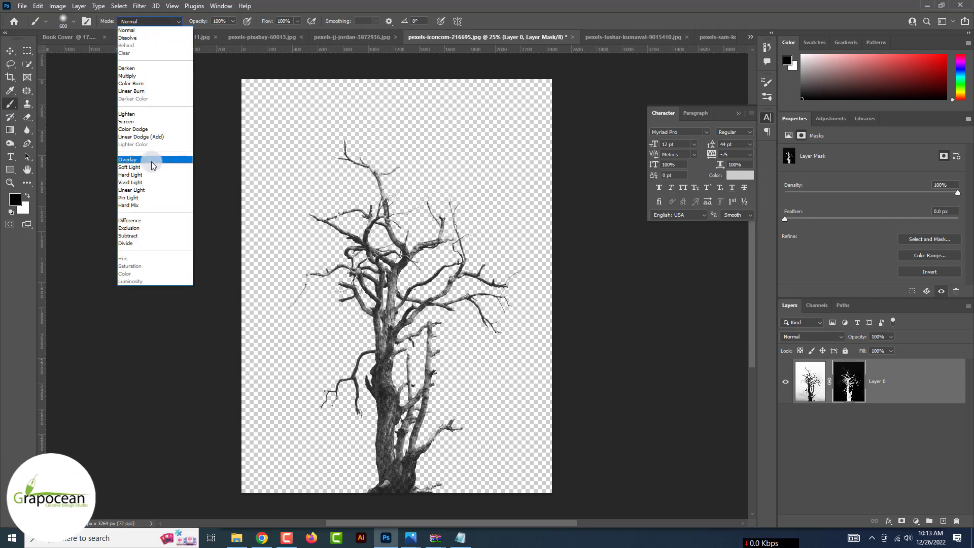
{"action": "left_click", "coordinate": [152, 160]}
{"action": "key", "text": "x"}
{"action": "mouse_move", "coordinate": [430, 263]}
{"action": "left_mouse_down"}
{"action": "mouse_move", "coordinate": [404, 372]}
{"action": "mouse_move", "coordinate": [403, 468]}
{"action": "mouse_move", "coordinate": [357, 338]}
{"action": "mouse_move", "coordinate": [413, 240]}
{"action": "left_mouse_up"}
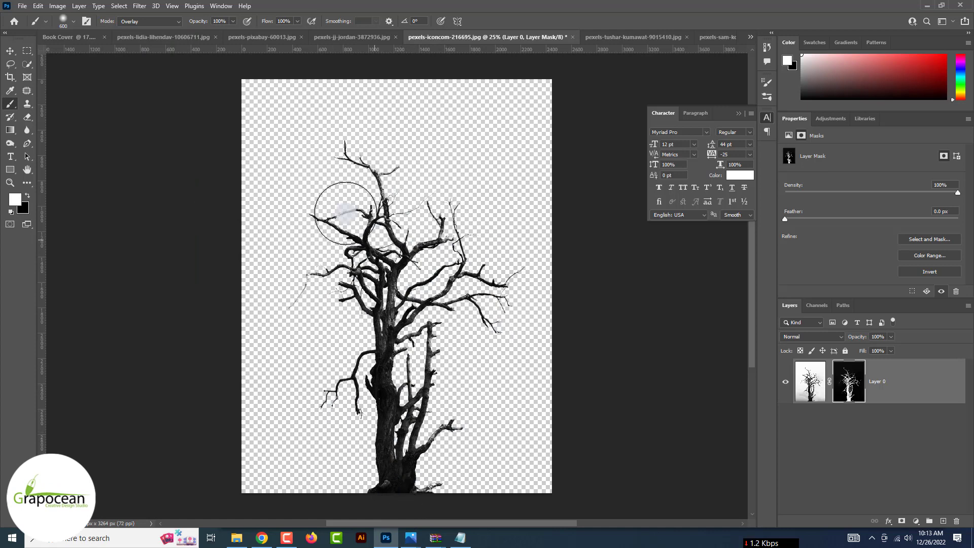
{"action": "key", "text": "m"}
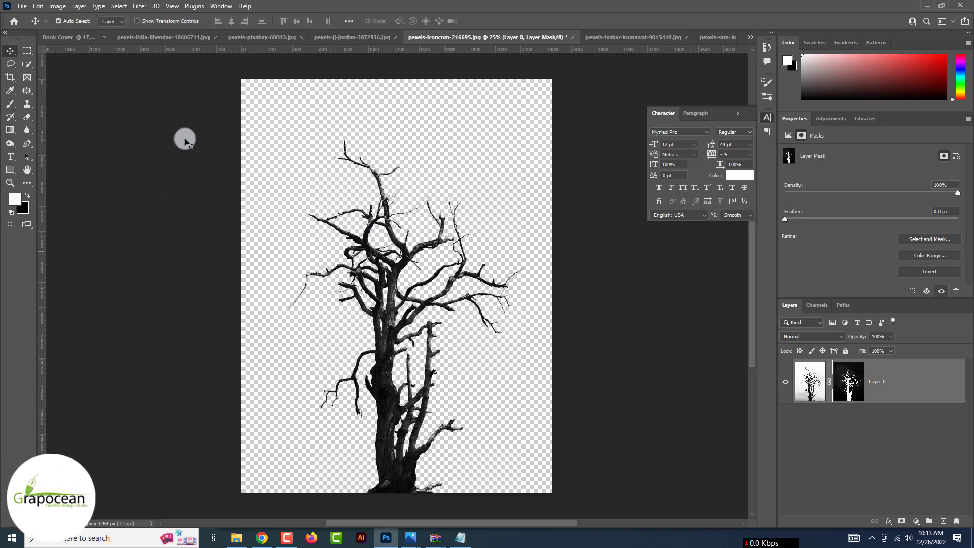
Place the cut-out tree in the Book Cover document below Gradient Fill 1, scaled to 34.90% and standing left of the woman
{"action": "left_click_drag", "start_coordinate": [184, 140], "coordinate": [435, 390]}
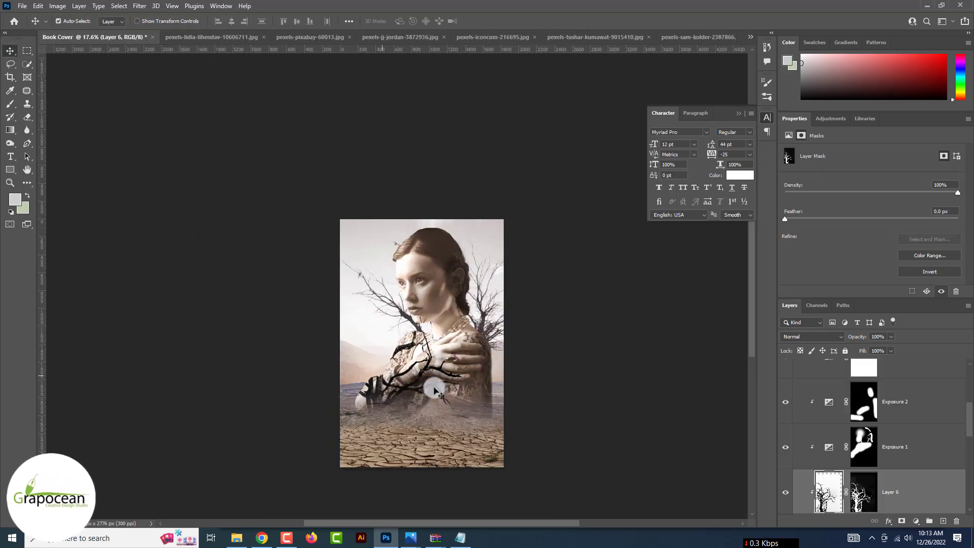
{"action": "left_click_drag", "start_coordinate": [916, 497], "coordinate": [852, 393]}
{"action": "left_click_drag", "start_coordinate": [491, 230], "coordinate": [442, 296]}
{"action": "left_click_drag", "start_coordinate": [389, 450], "coordinate": [363, 396]}
{"action": "left_click_drag", "start_coordinate": [418, 241], "coordinate": [377, 301]}
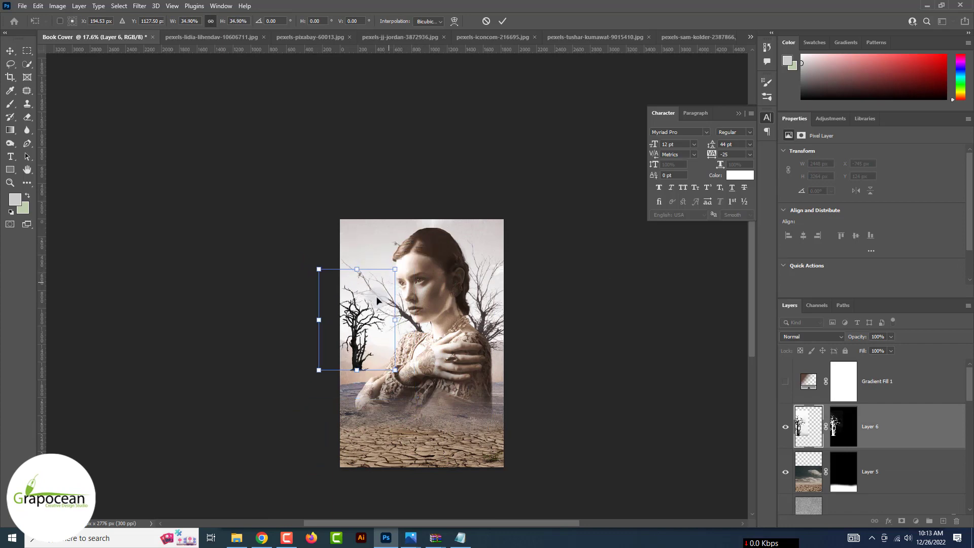
{"action": "key", "text": "Return"}
Move the tree's Layer 6 down the stack to directly above Layer 3, behind the portrait
{"action": "left_click_drag", "start_coordinate": [888, 442], "coordinate": [858, 427]}
{"action": "left_click_drag", "start_coordinate": [860, 385], "coordinate": [851, 429]}
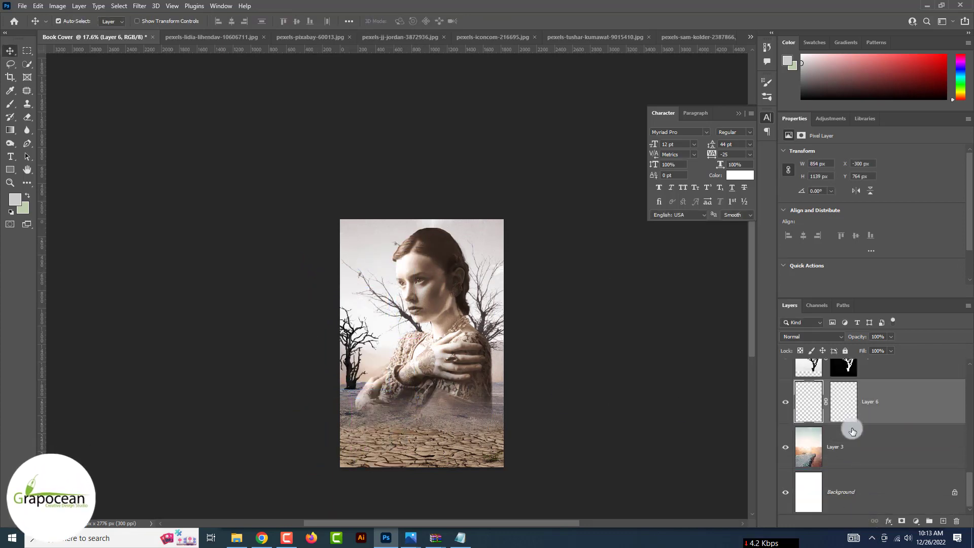
{"action": "left_click", "coordinate": [617, 470]}
{"action": "scroll", "coordinate": [617, 470], "scroll_direction": "up", "scroll_amount": 5}
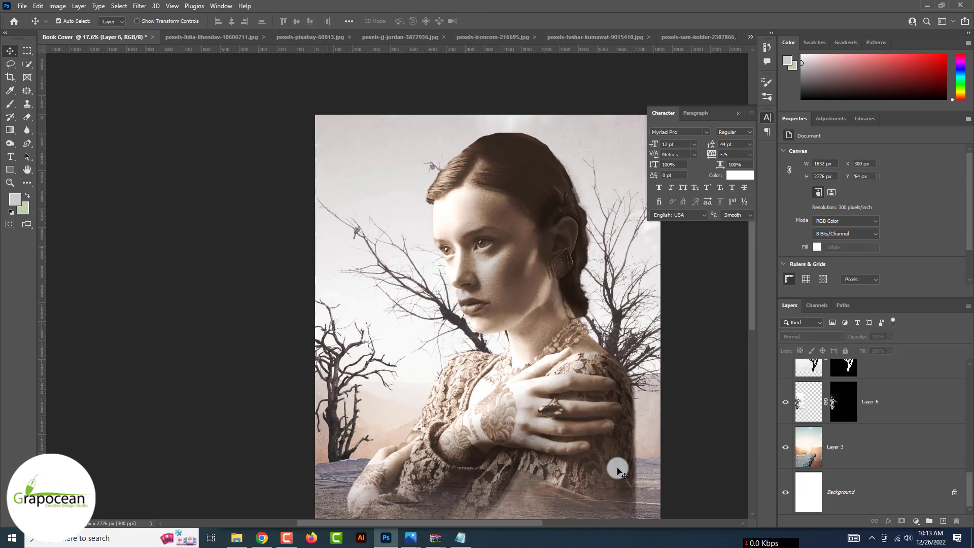
Rotate the left tree about 18.59° clockwise and shift it so its trunk stands on the horizon
{"action": "left_click", "coordinate": [885, 407]}
{"action": "key", "text": "ctrl+t"}
{"action": "left_click_drag", "start_coordinate": [439, 482], "coordinate": [389, 495]}
{"action": "left_click_drag", "start_coordinate": [344, 409], "coordinate": [358, 416]}
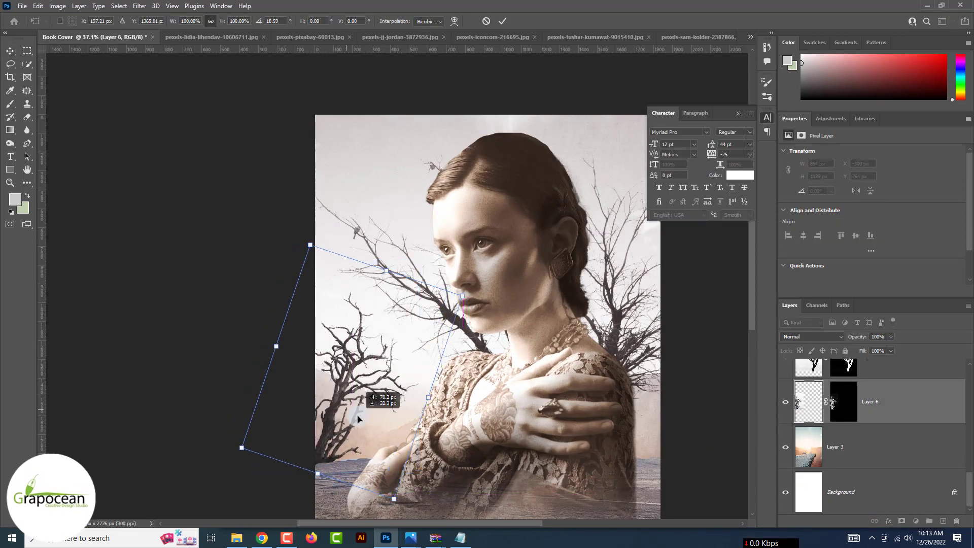
{"action": "left_click", "coordinate": [504, 21]}
{"action": "key", "text": "ctrl+minus"}
{"action": "key", "text": "ctrl+minus"}
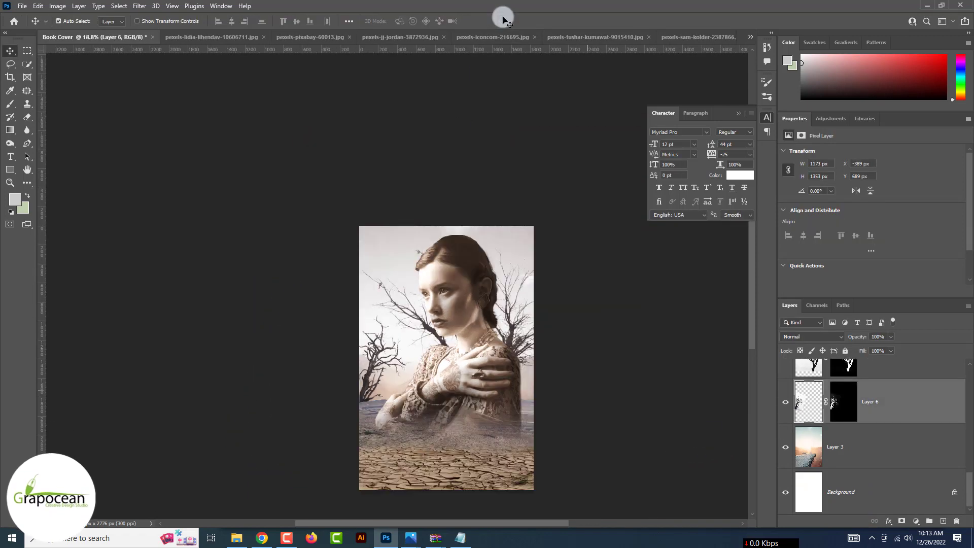
{"action": "scroll", "coordinate": [567, 267], "scroll_direction": "down", "scroll_amount": 1}
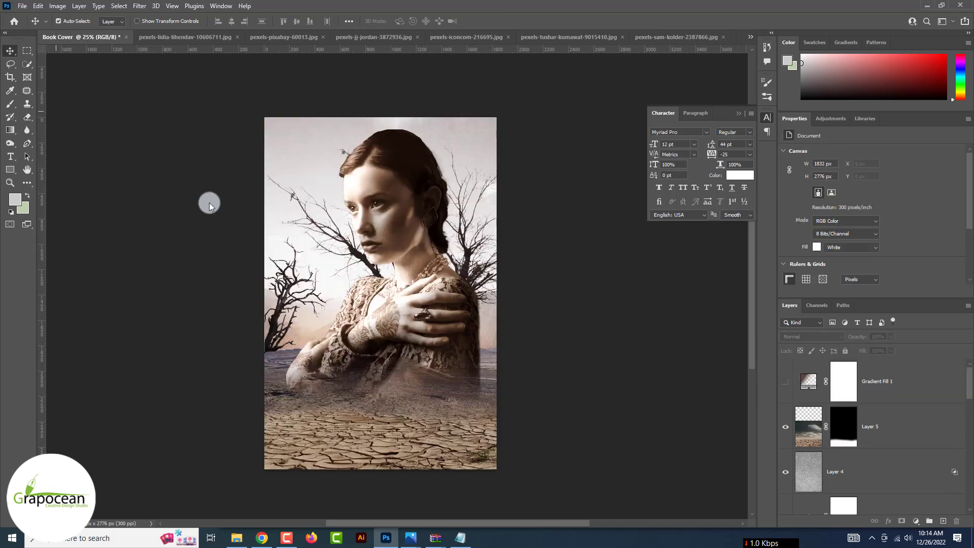
Open the horse riders photo pexels-helena-lopes-3859342.jpg and unlock its background layer
{"action": "left_click", "coordinate": [22, 5]}
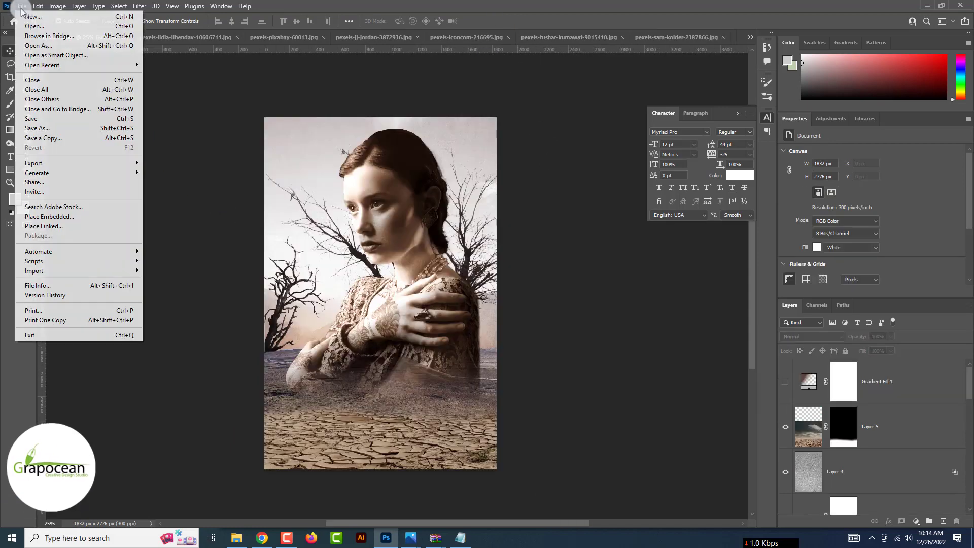
{"action": "left_click", "coordinate": [33, 28]}
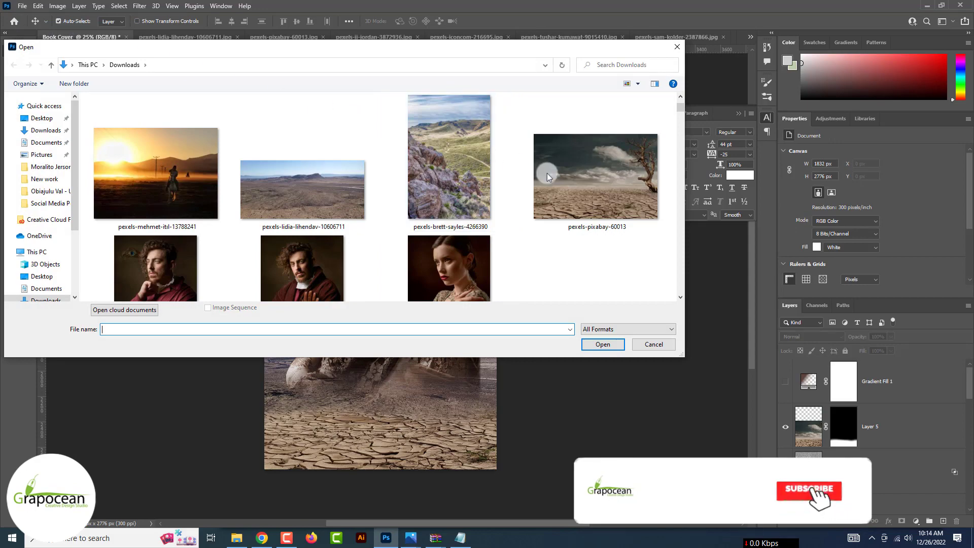
{"action": "left_click", "coordinate": [620, 194]}
{"action": "left_click", "coordinate": [603, 343]}
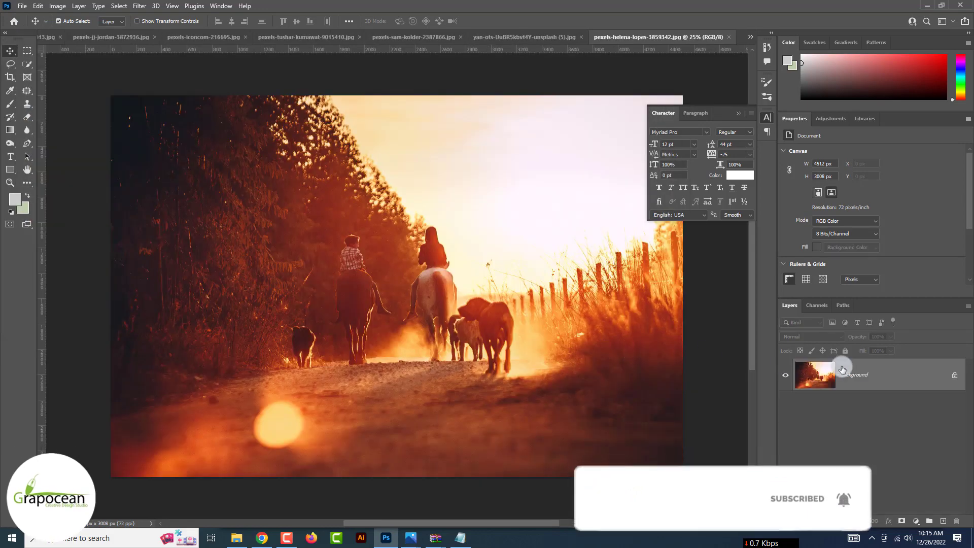
{"action": "left_click", "coordinate": [954, 378]}
Copy the horse riders photo into the Book Cover document as a new layer above Gradient Fill 1
{"action": "left_click_drag", "start_coordinate": [359, 180], "coordinate": [877, 377]}
{"action": "key", "text": "Delete"}
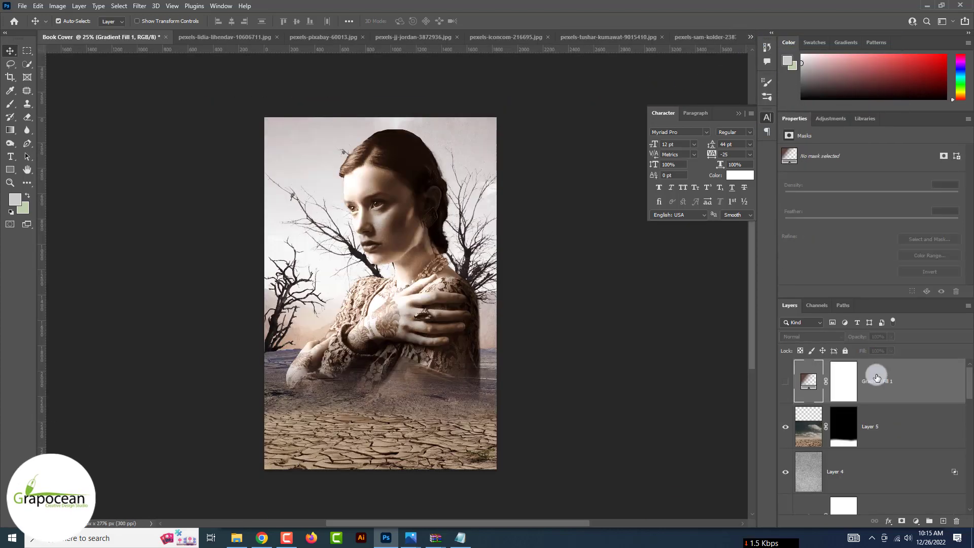
{"action": "left_click", "coordinate": [749, 37]}
{"action": "left_click", "coordinate": [808, 130]}
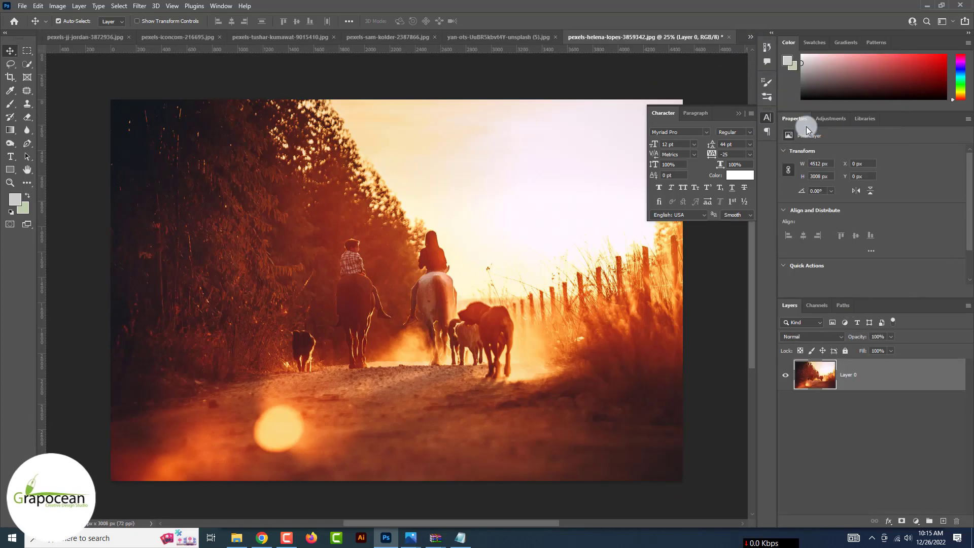
{"action": "left_click", "coordinate": [748, 40]}
{"action": "left_click", "coordinate": [788, 45]}
{"action": "key", "text": "ctrl+v"}
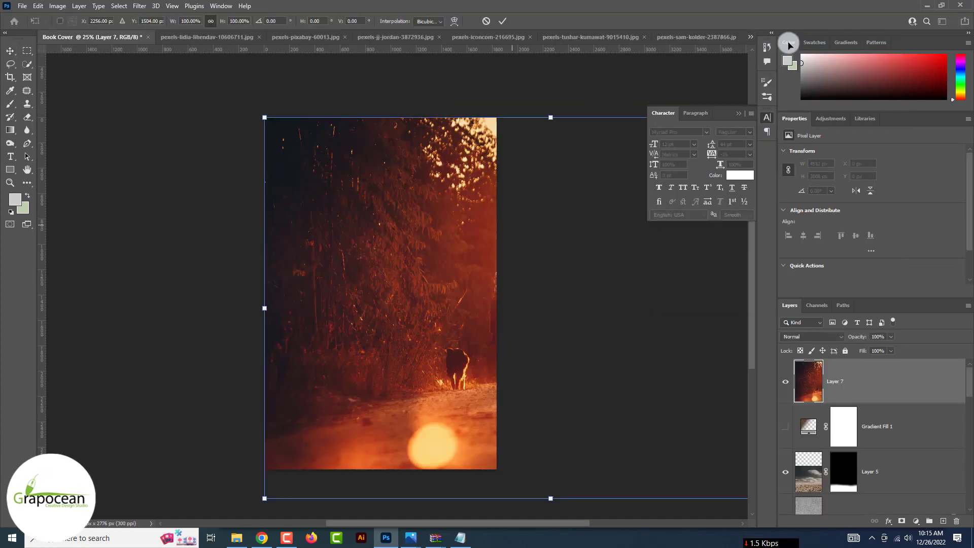
Scale the horse riders photo to 29.13% and position it over the woman's lower torso
{"action": "key", "text": "ctrl+minus"}
{"action": "left_click_drag", "start_coordinate": [322, 155], "coordinate": [436, 231]}
{"action": "left_click_drag", "start_coordinate": [464, 290], "coordinate": [367, 308]}
{"action": "left_click_drag", "start_coordinate": [462, 333], "coordinate": [450, 325]}
{"action": "mouse_move", "coordinate": [429, 313]}
{"action": "left_mouse_down"}
{"action": "mouse_move", "coordinate": [448, 321]}
{"action": "mouse_move", "coordinate": [419, 321]}
{"action": "left_mouse_up"}
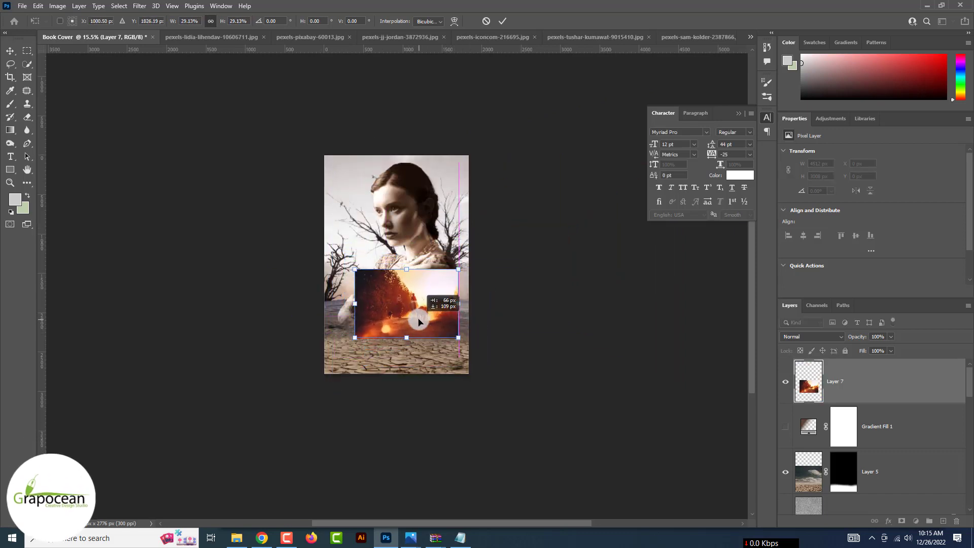
{"action": "left_click", "coordinate": [502, 21]}
Add a layer mask to the riders' Layer 7 and set the Brush to Normal mode
{"action": "left_click", "coordinate": [11, 104]}
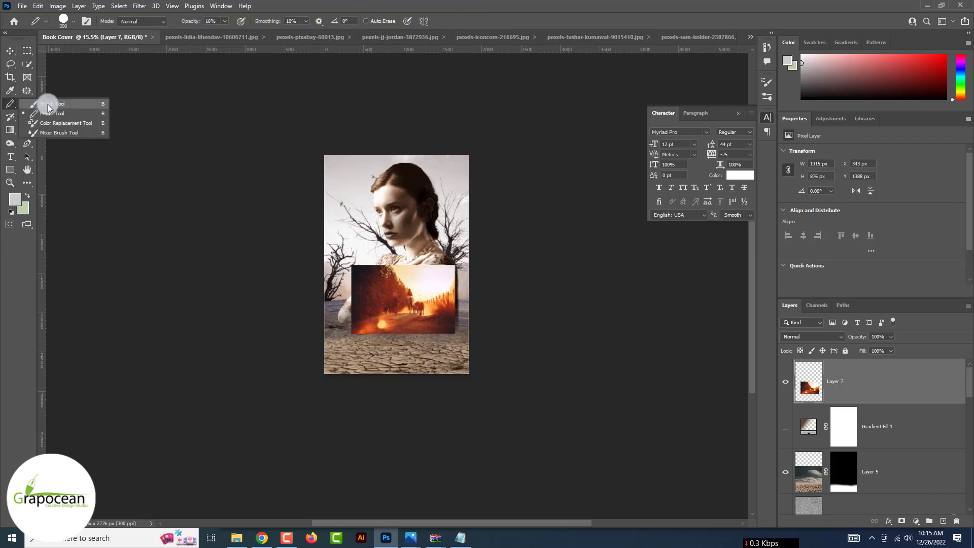
{"action": "left_click", "coordinate": [49, 106]}
{"action": "scroll", "coordinate": [413, 347], "scroll_direction": "up", "scroll_amount": 3}
{"action": "left_click_drag", "start_coordinate": [446, 333], "coordinate": [326, 352]}
{"action": "key", "text": "ctrl+z"}
{"action": "left_click", "coordinate": [902, 521]}
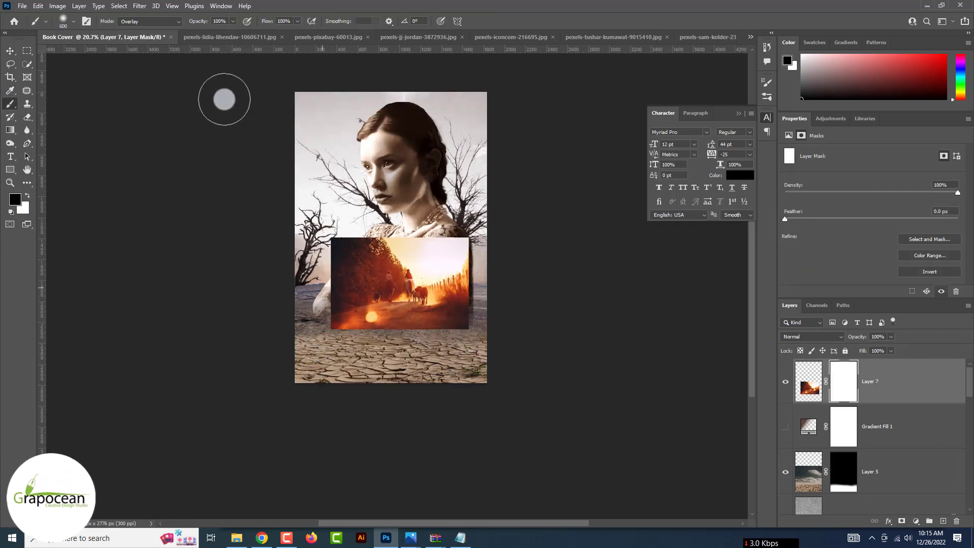
{"action": "left_click", "coordinate": [162, 28]}
Paint black on Layer 7's mask to blend the riders' scene into the woman's sleeves, hand and the ground
{"action": "left_click_drag", "start_coordinate": [372, 346], "coordinate": [488, 283]}
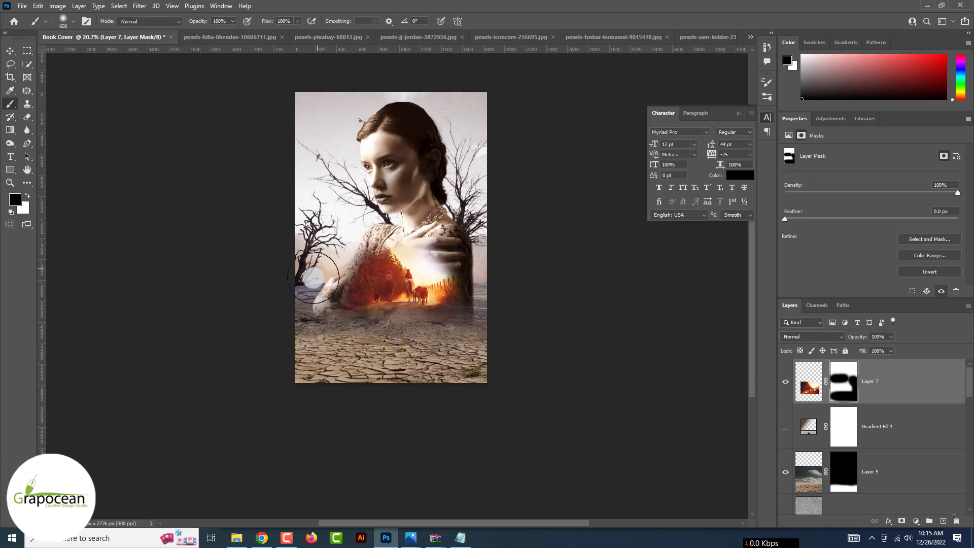
{"action": "mouse_move", "coordinate": [313, 278]}
{"action": "left_mouse_down"}
{"action": "mouse_move", "coordinate": [323, 253]}
{"action": "mouse_move", "coordinate": [370, 226]}
{"action": "mouse_move", "coordinate": [331, 257]}
{"action": "mouse_move", "coordinate": [376, 247]}
{"action": "left_mouse_up"}
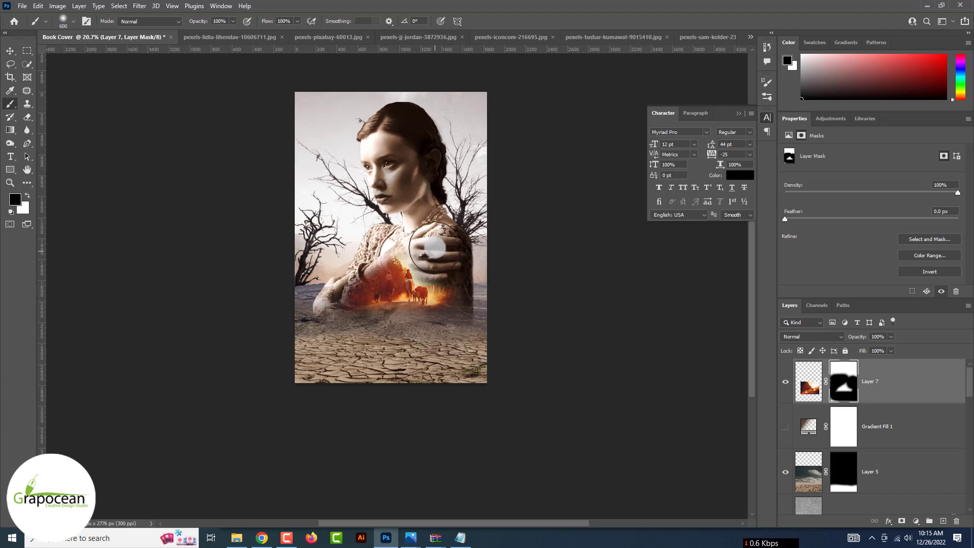
{"action": "mouse_move", "coordinate": [462, 252]}
{"action": "left_mouse_down"}
{"action": "mouse_move", "coordinate": [486, 281]}
{"action": "mouse_move", "coordinate": [458, 304]}
{"action": "left_mouse_up"}
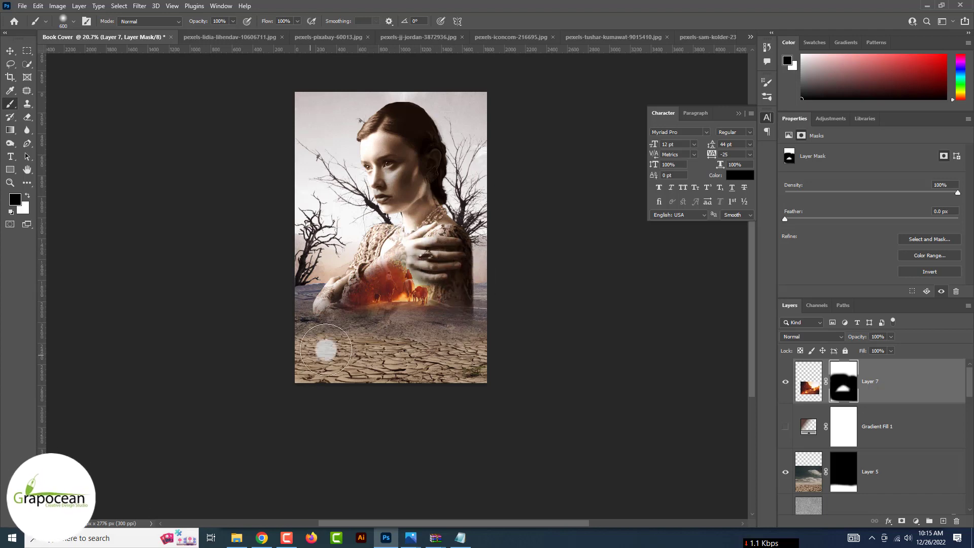
{"action": "scroll", "coordinate": [352, 261], "scroll_direction": "up", "scroll_amount": 5}
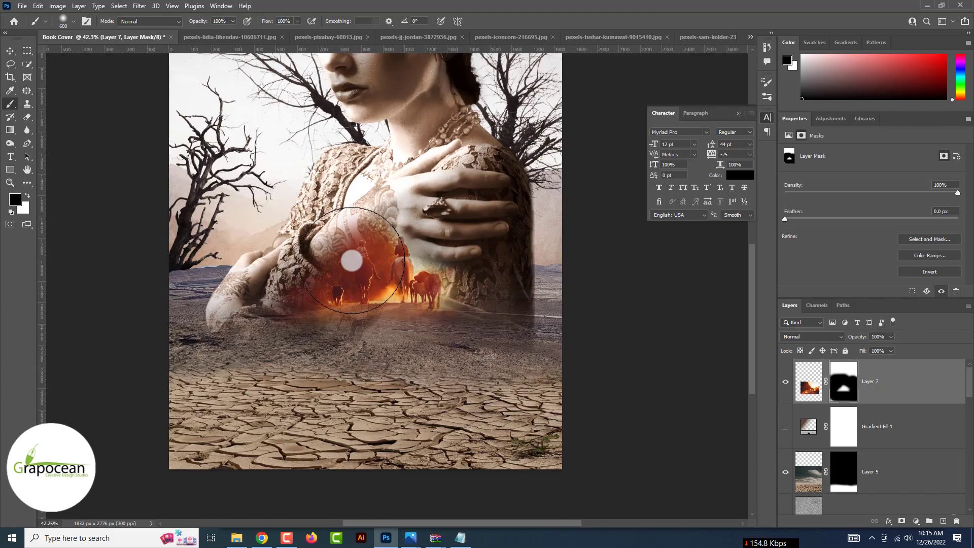
{"action": "scroll", "coordinate": [352, 262], "scroll_direction": "down", "scroll_amount": 5}
{"action": "scroll", "coordinate": [352, 262], "scroll_direction": "up", "scroll_amount": 5}
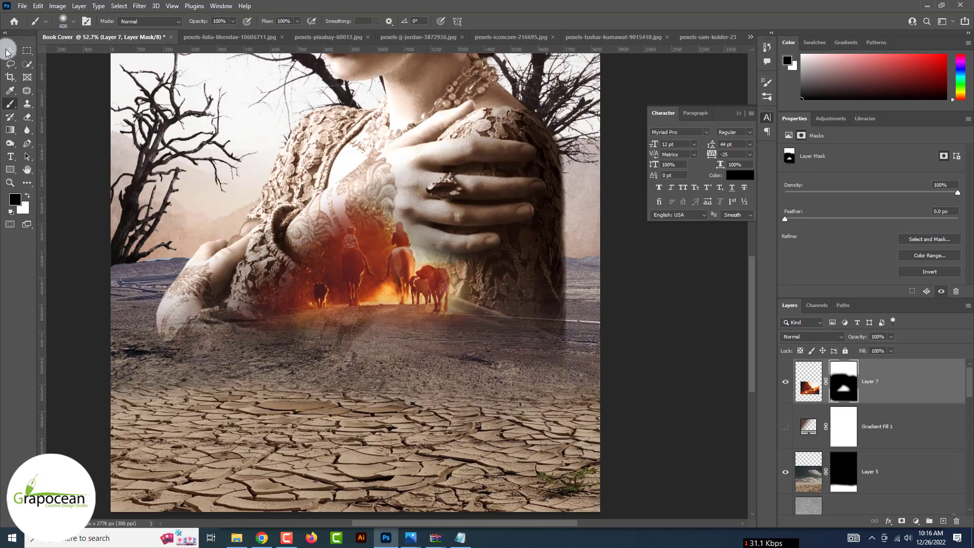
Enlarge the masked riders' scene to 2241 × 1493 px and move it down onto the edge of the cracked ground
{"action": "left_click_drag", "start_coordinate": [360, 282], "coordinate": [384, 313]}
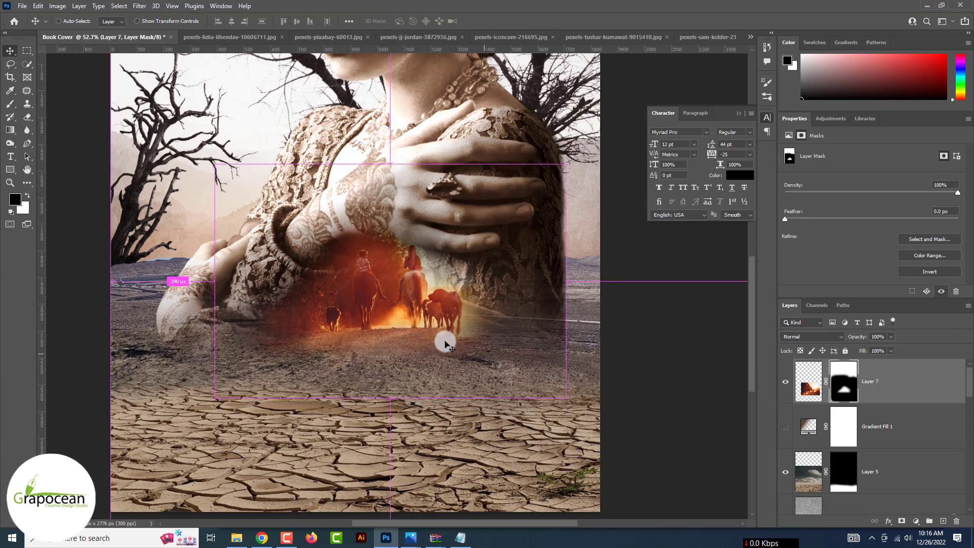
{"action": "key", "text": "ctrl+t"}
{"action": "left_click_drag", "start_coordinate": [567, 398], "coordinate": [616, 429]}
{"action": "scroll", "coordinate": [416, 363], "scroll_direction": "down", "scroll_amount": 5}
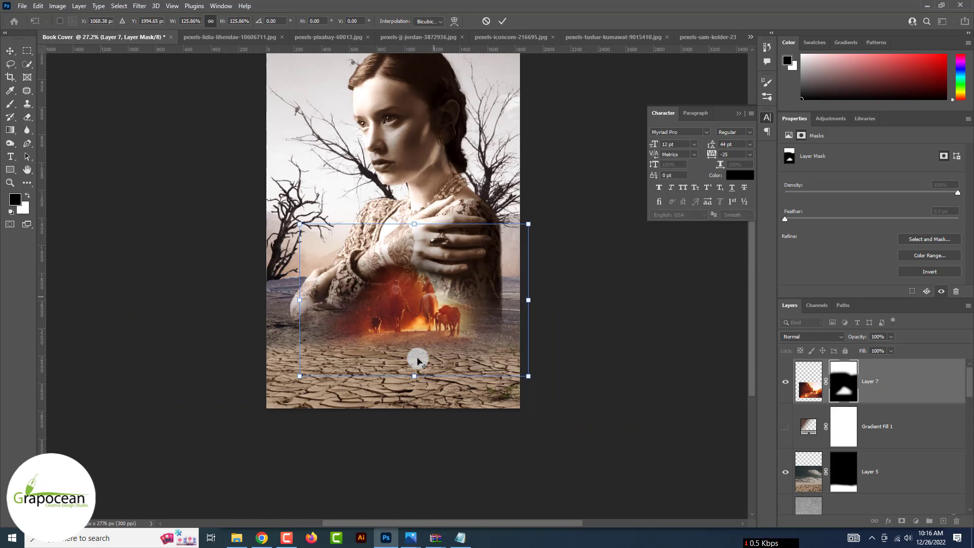
{"action": "scroll", "coordinate": [426, 350], "scroll_direction": "down", "scroll_amount": 3}
{"action": "left_click_drag", "start_coordinate": [509, 245], "coordinate": [537, 222]}
{"action": "mouse_move", "coordinate": [460, 304]}
{"action": "left_mouse_down"}
{"action": "mouse_move", "coordinate": [465, 324]}
{"action": "mouse_move", "coordinate": [467, 309]}
{"action": "left_mouse_up"}
{"action": "scroll", "coordinate": [348, 272], "scroll_direction": "down", "scroll_amount": 6}
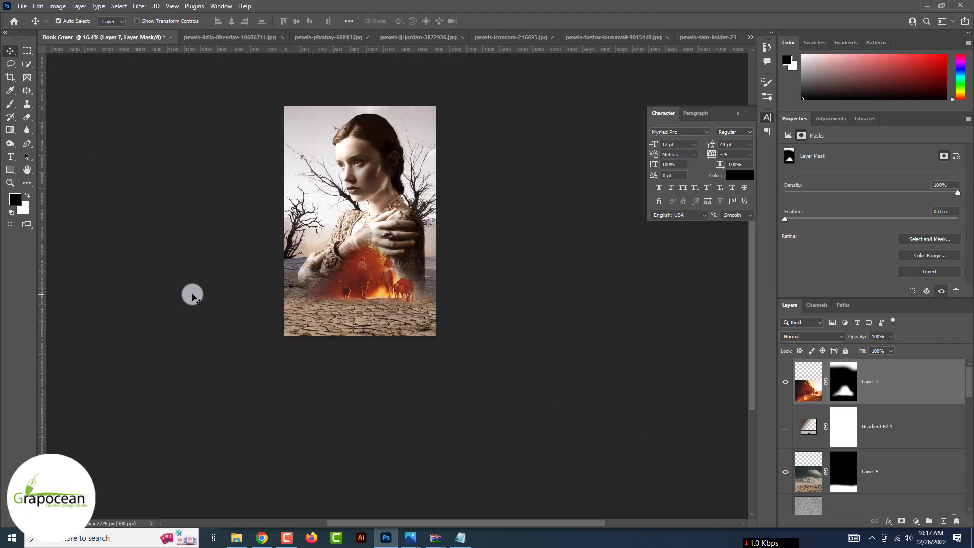
{"action": "left_click", "coordinate": [191, 294], "text": "ctrl"}
{"action": "scroll", "coordinate": [374, 284], "scroll_direction": "up", "scroll_amount": 6}
{"action": "left_click", "coordinate": [374, 294], "text": "ctrl"}
{"action": "key", "text": "ctrl+t"}
{"action": "left_click_drag", "start_coordinate": [540, 388], "coordinate": [582, 417]}
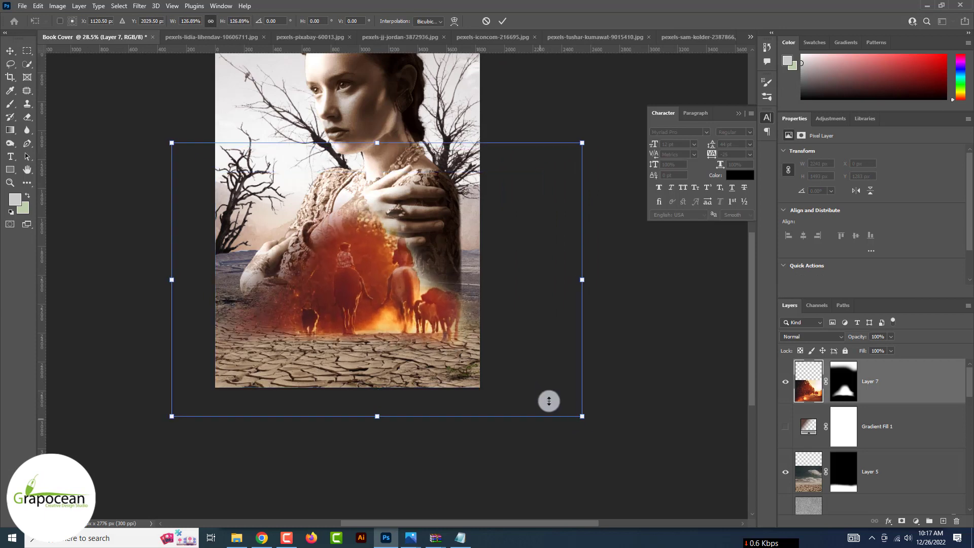
{"action": "mouse_move", "coordinate": [446, 328]}
{"action": "left_mouse_down"}
{"action": "mouse_move", "coordinate": [449, 350]}
{"action": "mouse_move", "coordinate": [447, 341]}
{"action": "left_mouse_up"}
{"action": "scroll", "coordinate": [449, 339], "scroll_direction": "down", "scroll_amount": 6}
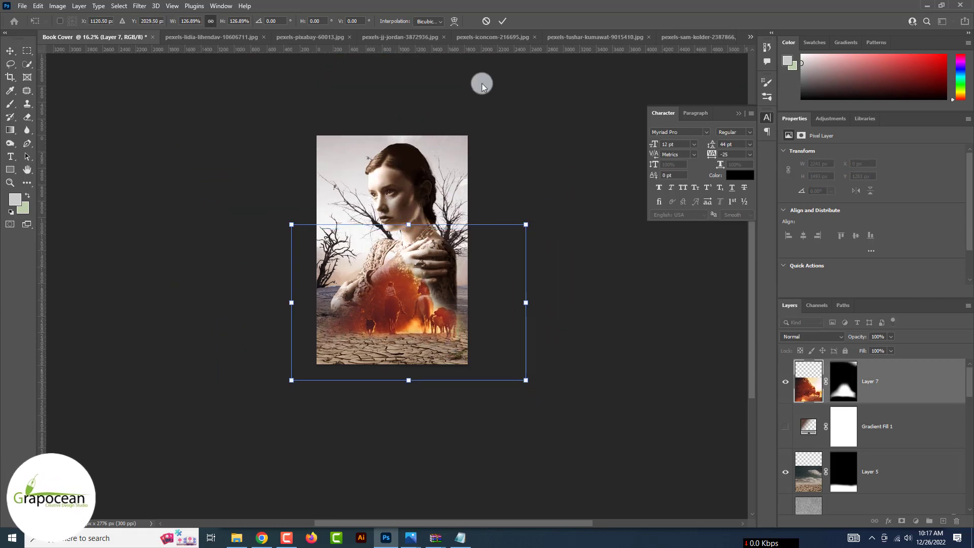
{"action": "left_click", "coordinate": [490, 21]}
Add a new layer above Layer 7 and paint a soft orange-red spot over the riders with a 600 px brush at 9% hardness
{"action": "scroll", "coordinate": [446, 113], "scroll_direction": "up", "scroll_amount": 6}
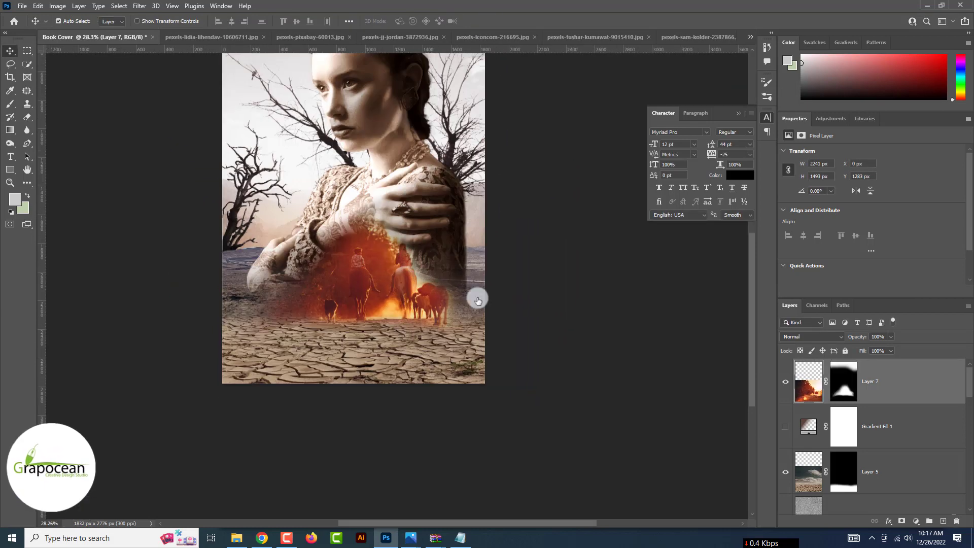
{"action": "left_click", "coordinate": [944, 524]}
{"action": "left_click_drag", "start_coordinate": [10, 103], "coordinate": [60, 108]}
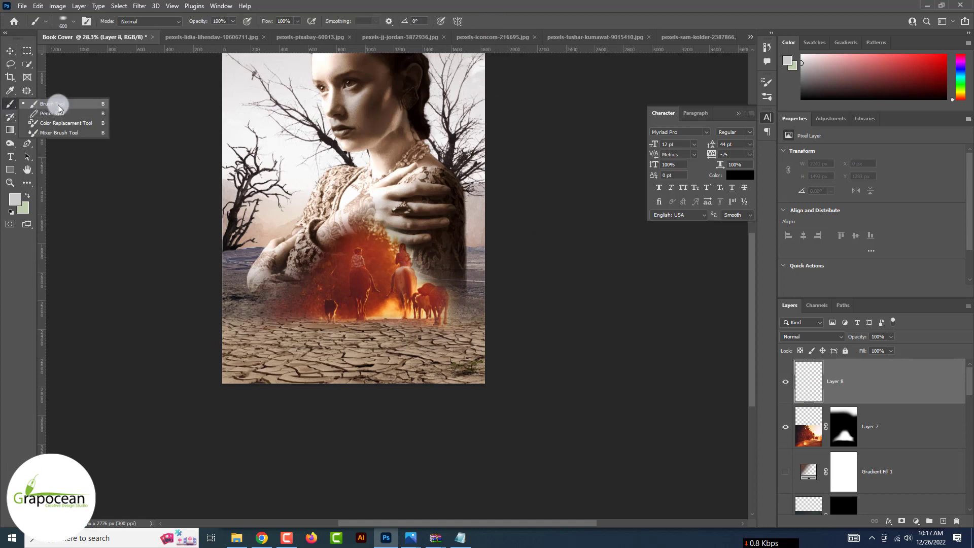
{"action": "left_click", "coordinate": [18, 201]}
{"action": "left_click", "coordinate": [369, 261]}
{"action": "left_click", "coordinate": [928, 341]}
{"action": "right_click", "coordinate": [385, 286]}
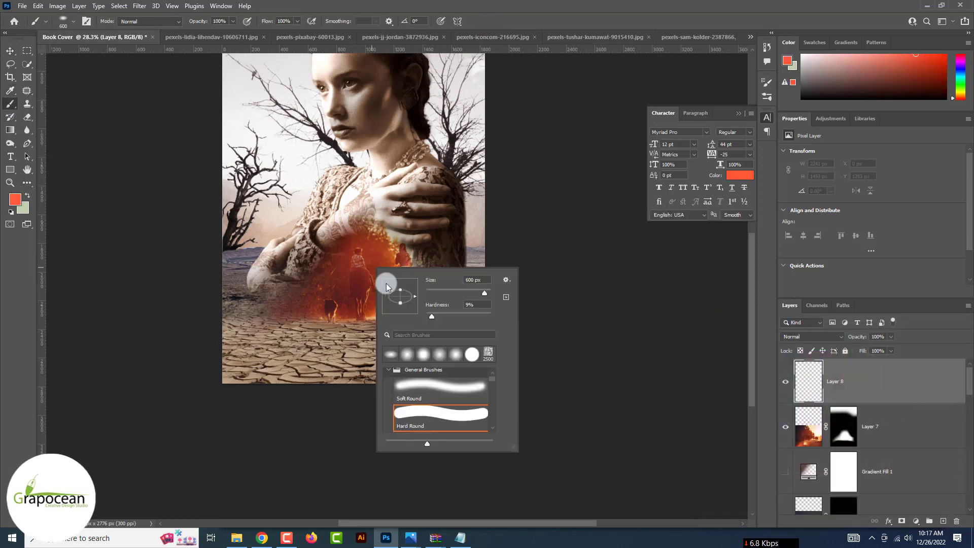
{"action": "left_click", "coordinate": [369, 263]}
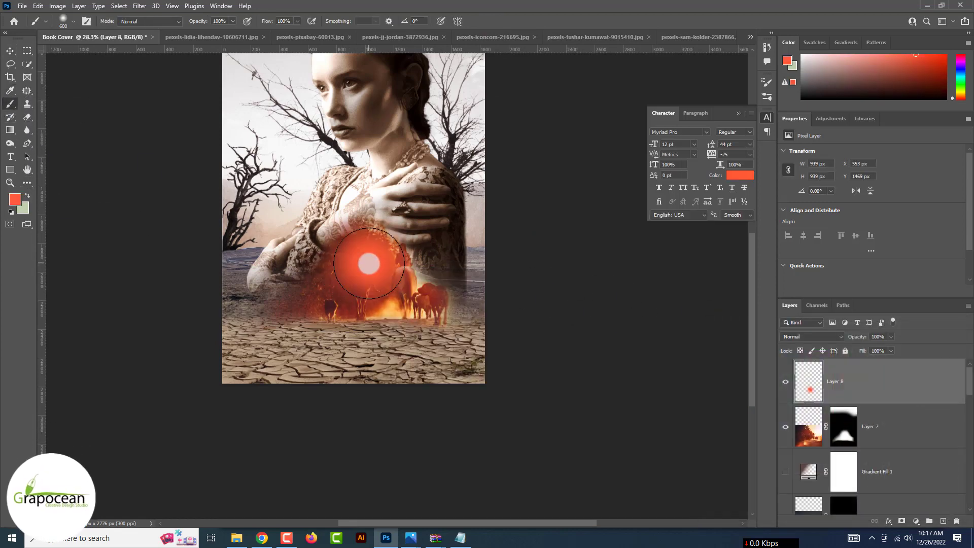
Turn off Transparency Shapes Layer for the orange glow on Layer 8 and set its blend mode to Linear Dodge (Add)
{"action": "right_click", "coordinate": [862, 383]}
{"action": "left_click", "coordinate": [751, 100]}
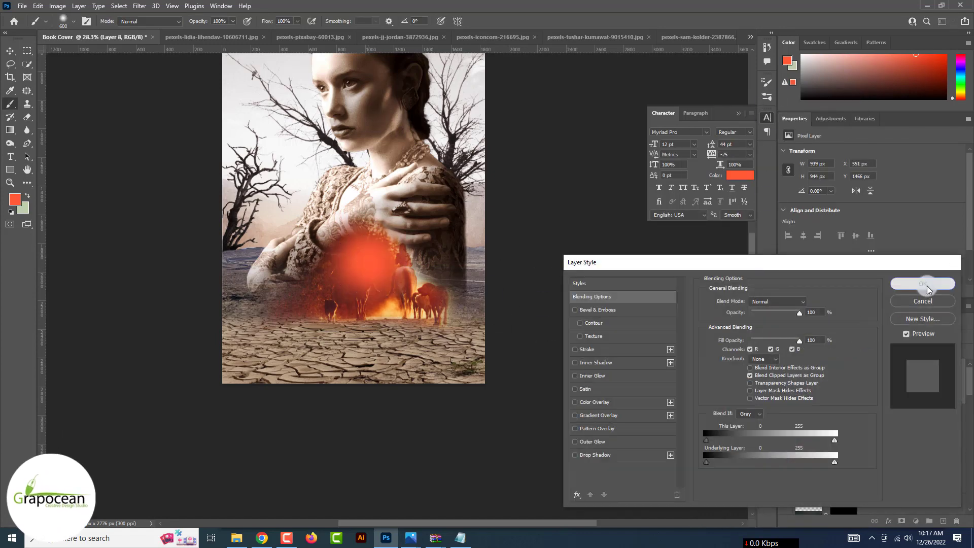
{"action": "left_click", "coordinate": [927, 289]}
{"action": "left_click", "coordinate": [811, 335]}
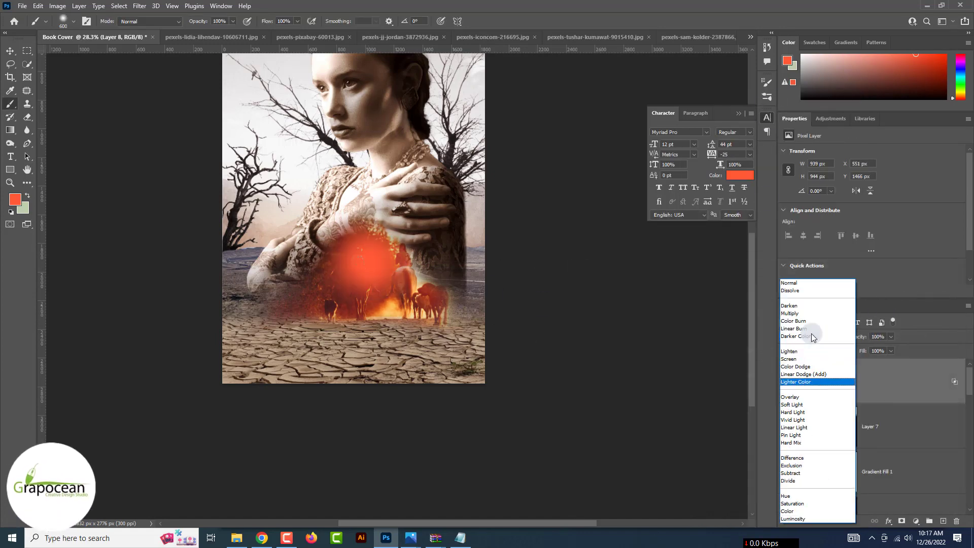
{"action": "left_click", "coordinate": [844, 376]}
{"action": "key", "text": "v"}
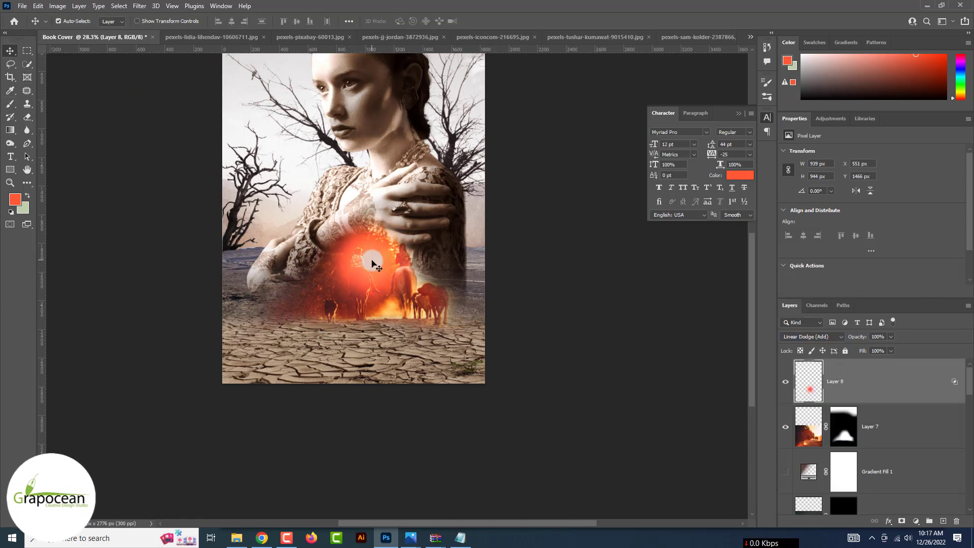
Place the glow behind the woman's head and a copy enlarged to about 153% between her face and the bare tree she faces
{"action": "left_click_drag", "start_coordinate": [373, 261], "coordinate": [251, 328]}
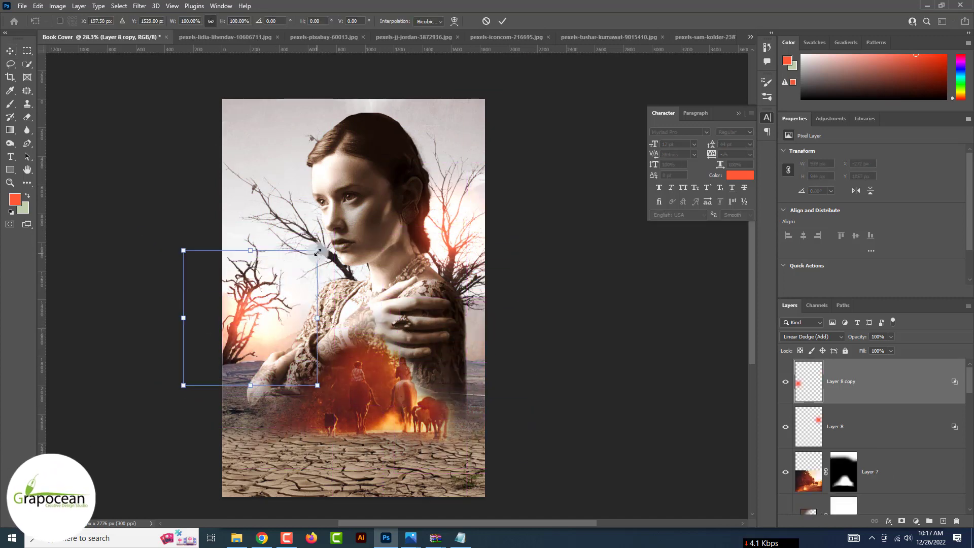
{"action": "left_click_drag", "start_coordinate": [317, 252], "coordinate": [354, 218]}
{"action": "left_click_drag", "start_coordinate": [267, 333], "coordinate": [322, 271]}
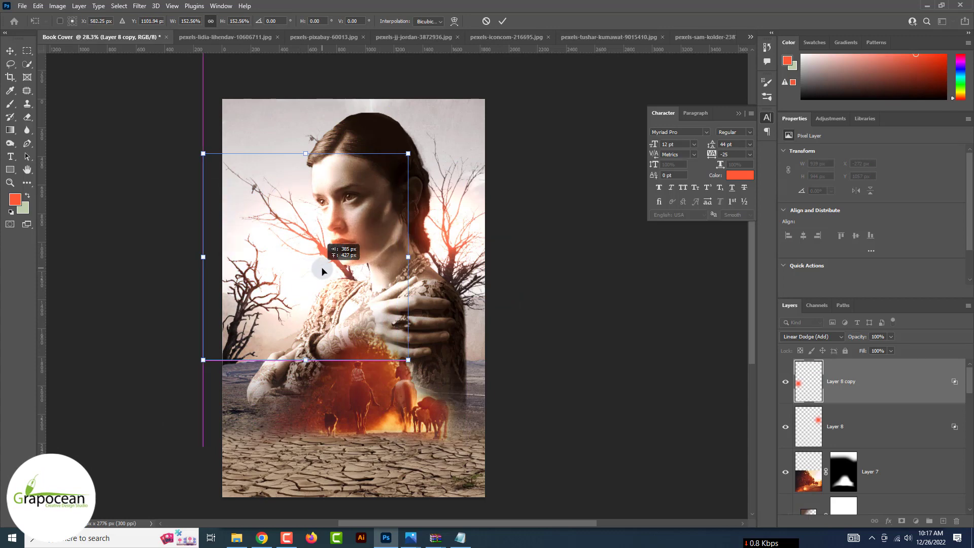
{"action": "scroll", "coordinate": [419, 318], "scroll_direction": "down", "scroll_amount": 5}
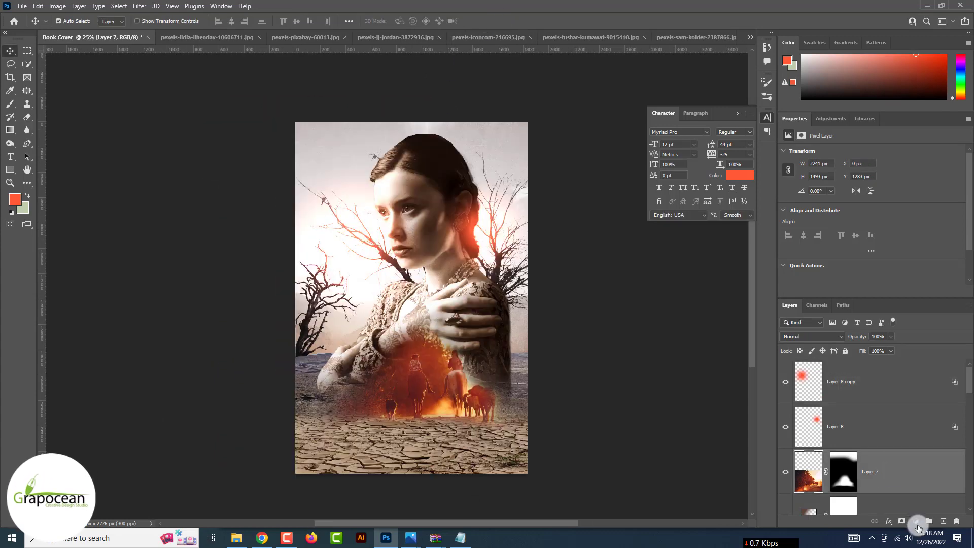
Add a Hue/Saturation adjustment with Colorize above the riders' Layer 7 and clip it to that layer
{"action": "left_click", "coordinate": [916, 522]}
{"action": "left_click", "coordinate": [932, 431]}
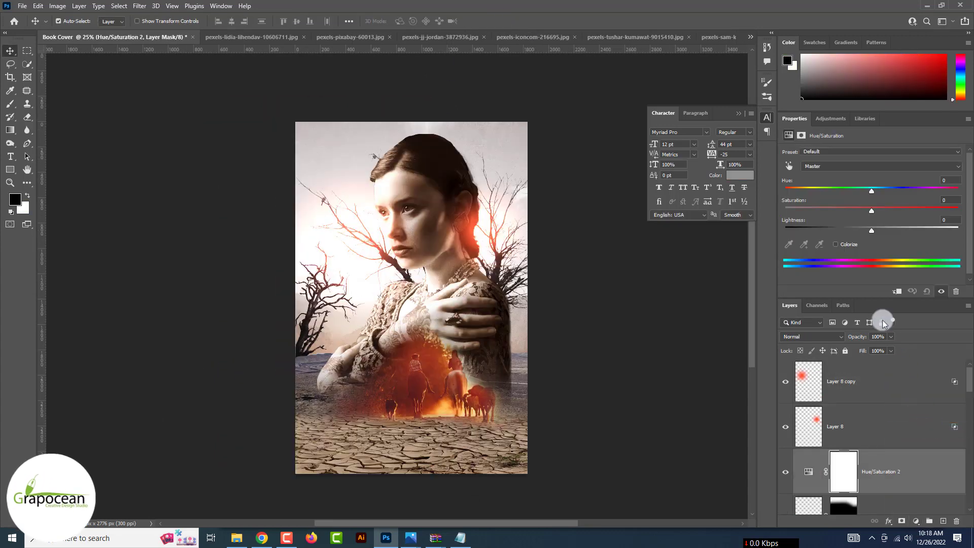
{"action": "left_click", "coordinate": [848, 245]}
{"action": "right_click", "coordinate": [915, 476]}
{"action": "left_click", "coordinate": [887, 238]}
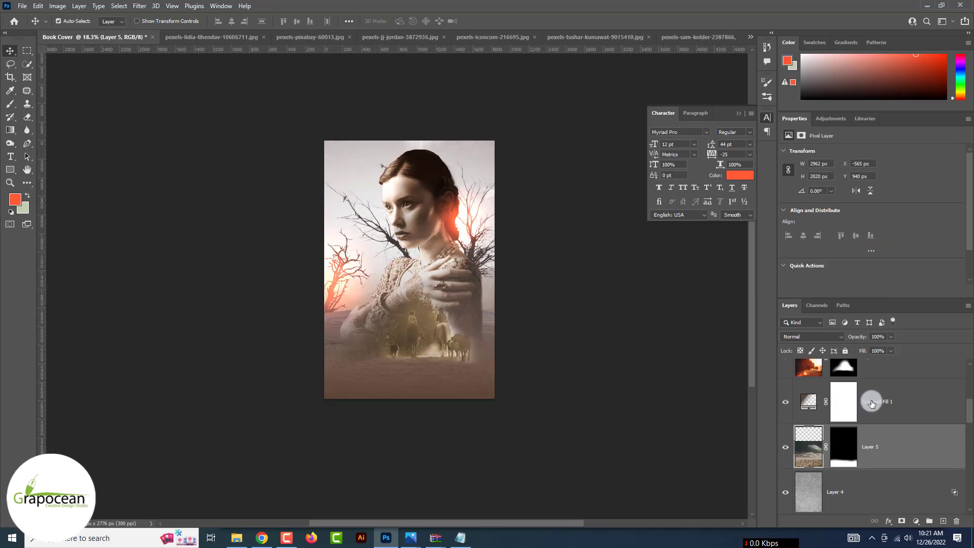
Show Gradient Fill 1 and move it to the top of the layer stack
{"action": "left_click", "coordinate": [900, 401]}
{"action": "left_click", "coordinate": [784, 402]}
{"action": "left_click", "coordinate": [784, 402]}
{"action": "left_click_drag", "start_coordinate": [878, 397], "coordinate": [856, 367]}
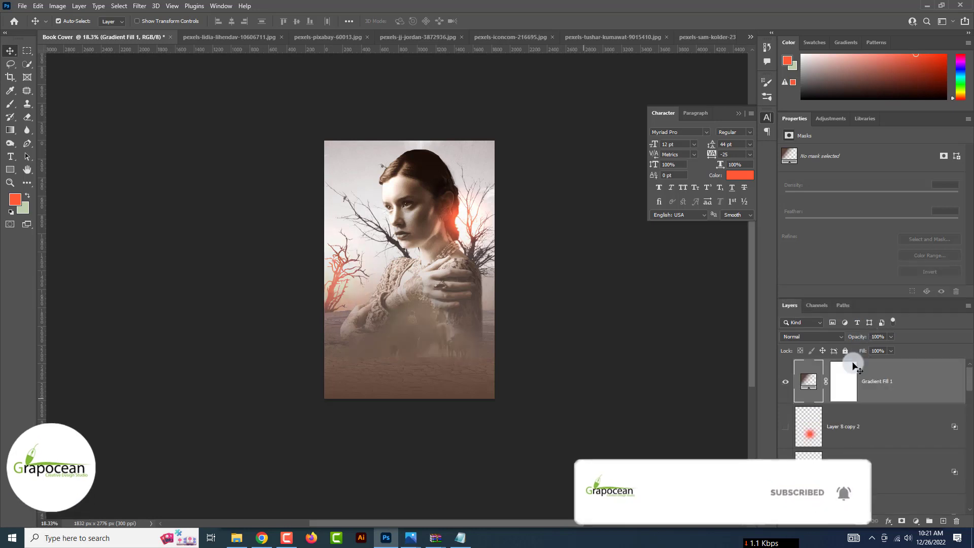
Reposition Gradient Fill 1 and adjust its color and opacity stops so the brown fades to transparent over the riders and ground
{"action": "double_click", "coordinate": [808, 381]}
{"action": "left_click_drag", "start_coordinate": [447, 365], "coordinate": [439, 384]}
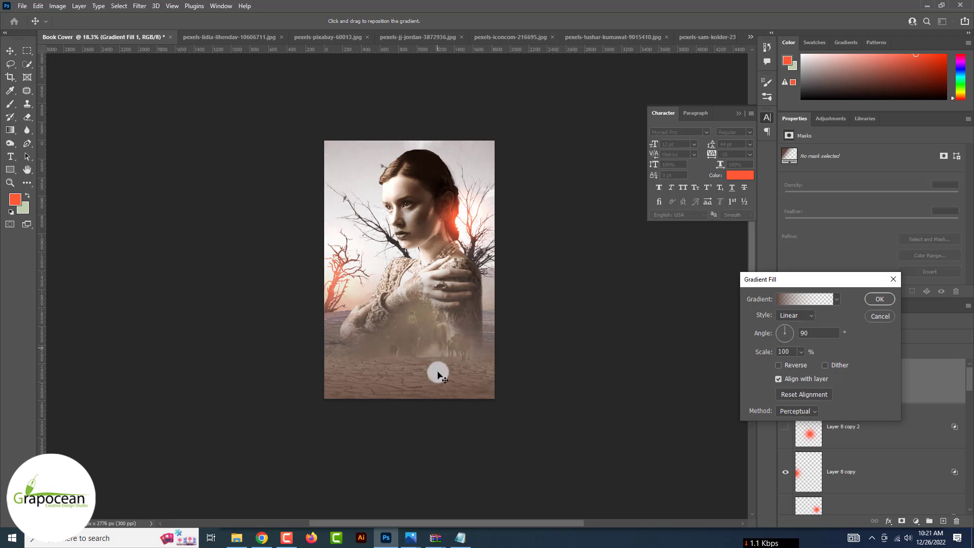
{"action": "left_click", "coordinate": [800, 303]}
{"action": "left_click_drag", "start_coordinate": [634, 450], "coordinate": [665, 454]}
{"action": "left_click_drag", "start_coordinate": [826, 453], "coordinate": [825, 473]}
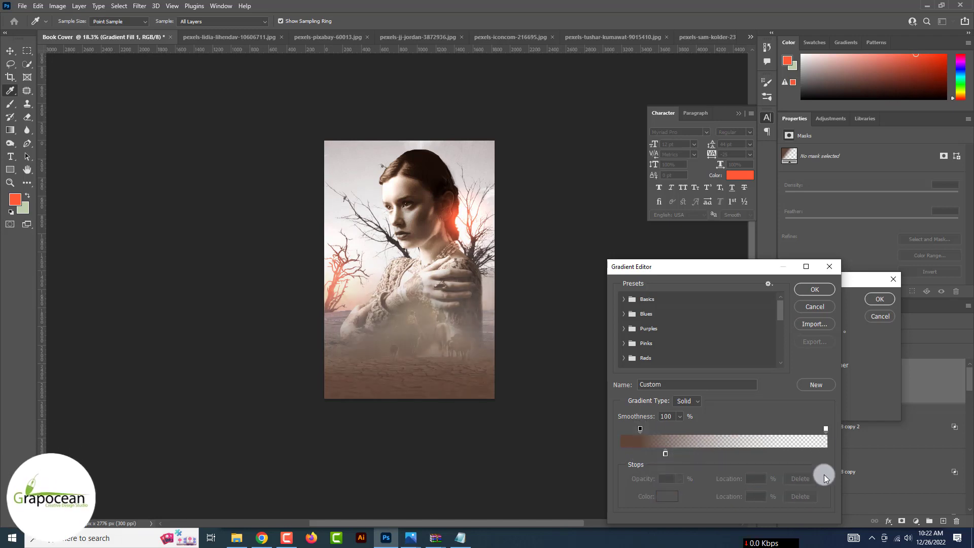
{"action": "left_click_drag", "start_coordinate": [826, 429], "coordinate": [824, 405]}
{"action": "key", "text": "ctrl+z"}
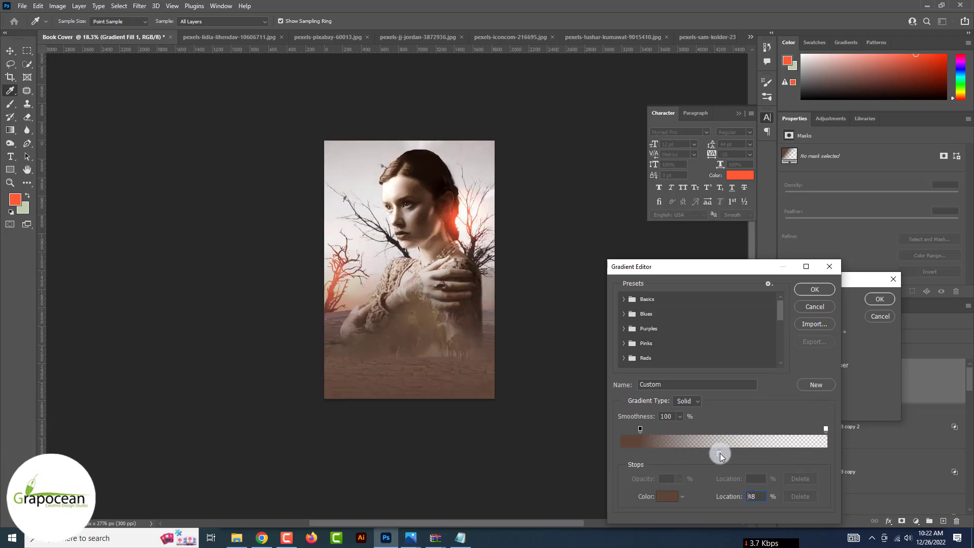
{"action": "left_click_drag", "start_coordinate": [720, 454], "coordinate": [622, 431]}
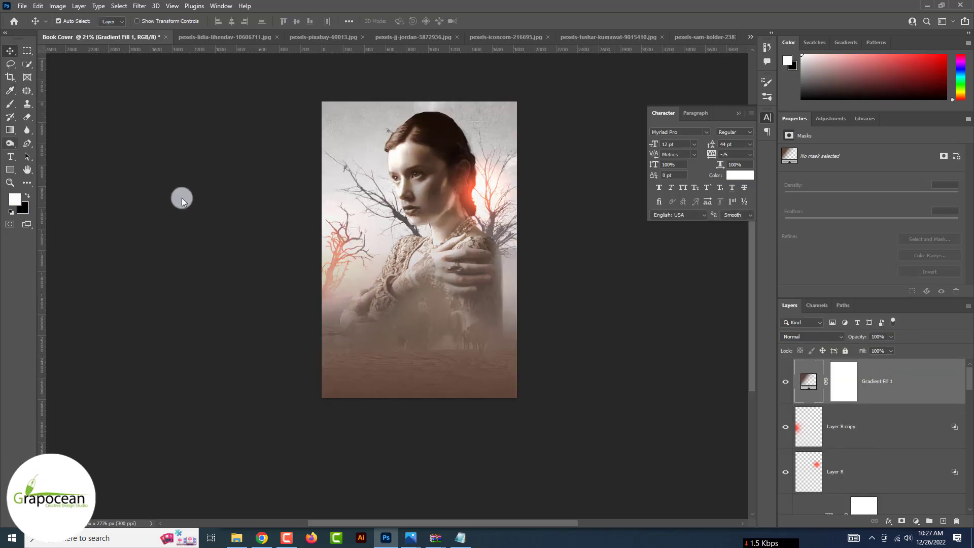
Add a white Myriad Pro title text reading "THe" at 127 pt over the woman's lower arms
{"action": "left_click", "coordinate": [10, 103]}
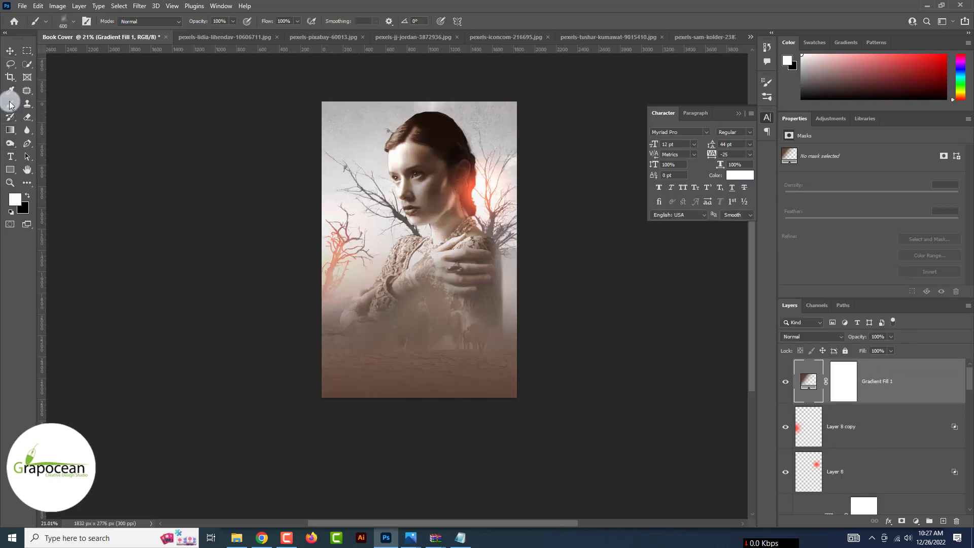
{"action": "left_click", "coordinate": [11, 159]}
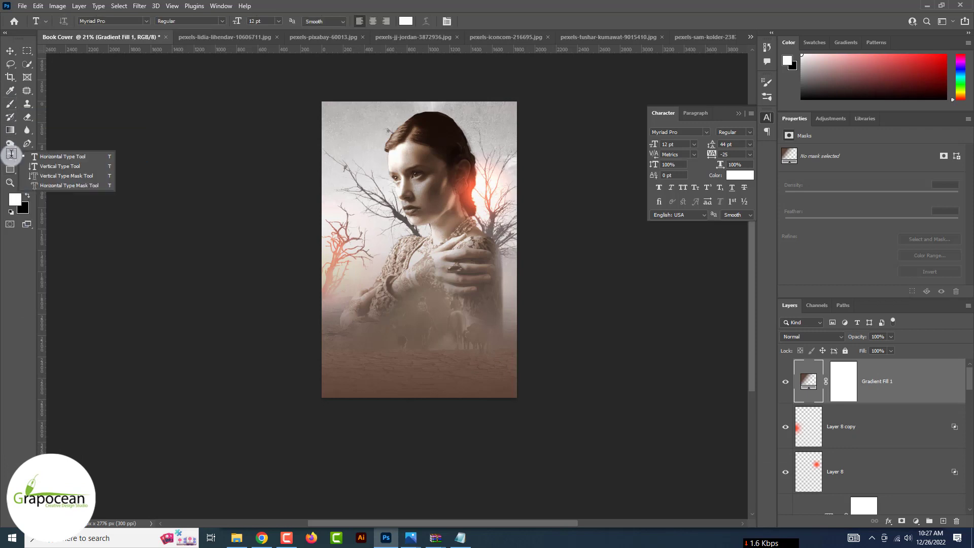
{"action": "left_click", "coordinate": [412, 313]}
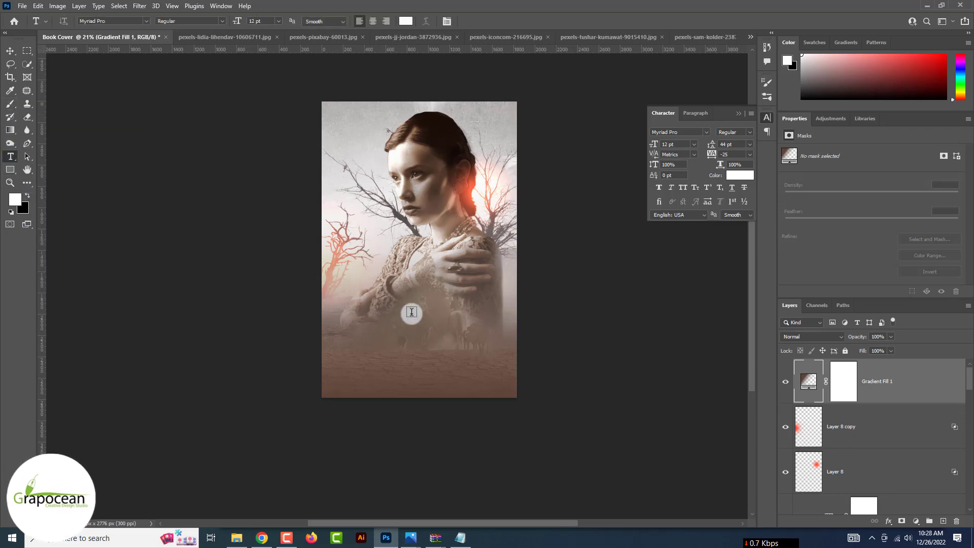
{"action": "left_click_drag", "start_coordinate": [236, 21], "coordinate": [293, 44]}
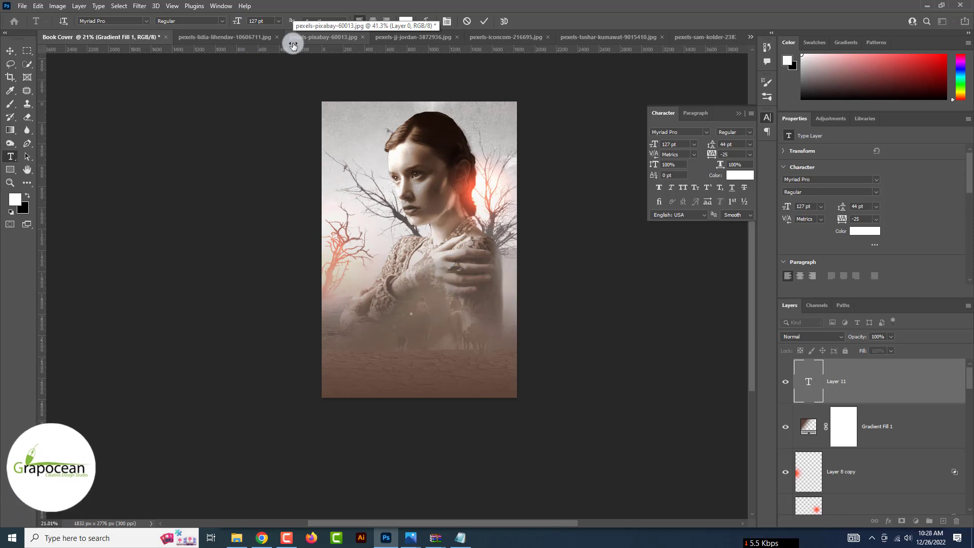
{"action": "type", "text": "J"}
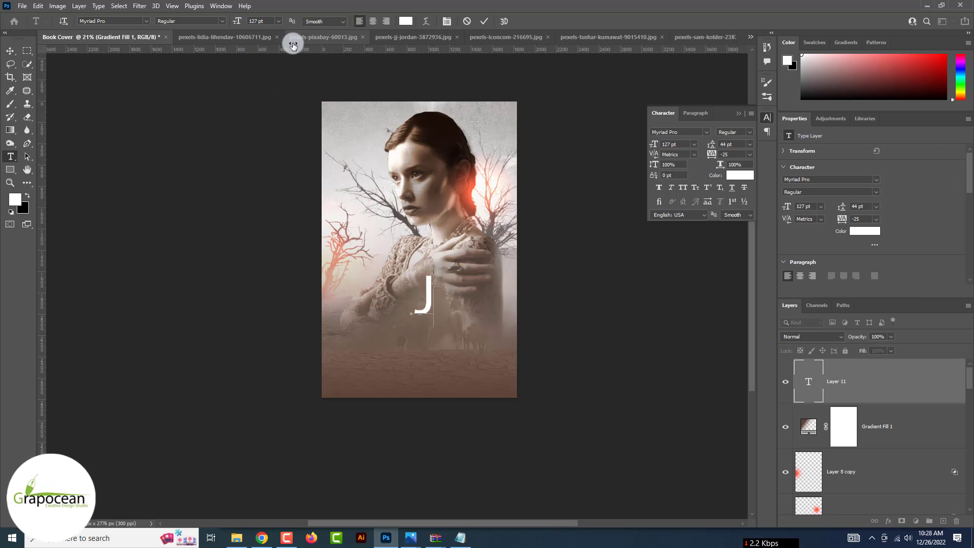
{"action": "key", "text": "BackSpace"}
{"action": "type", "text": "Ho"}
Position the title word THE near the horizontal centre of the cover, just above HOME LAND
{"action": "left_click", "coordinate": [10, 51]}
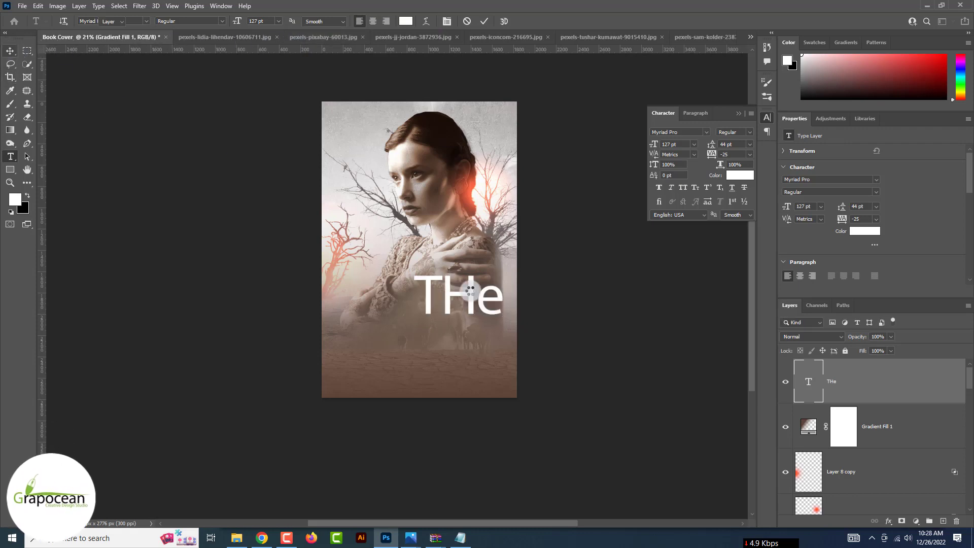
{"action": "left_click_drag", "start_coordinate": [471, 289], "coordinate": [442, 294]}
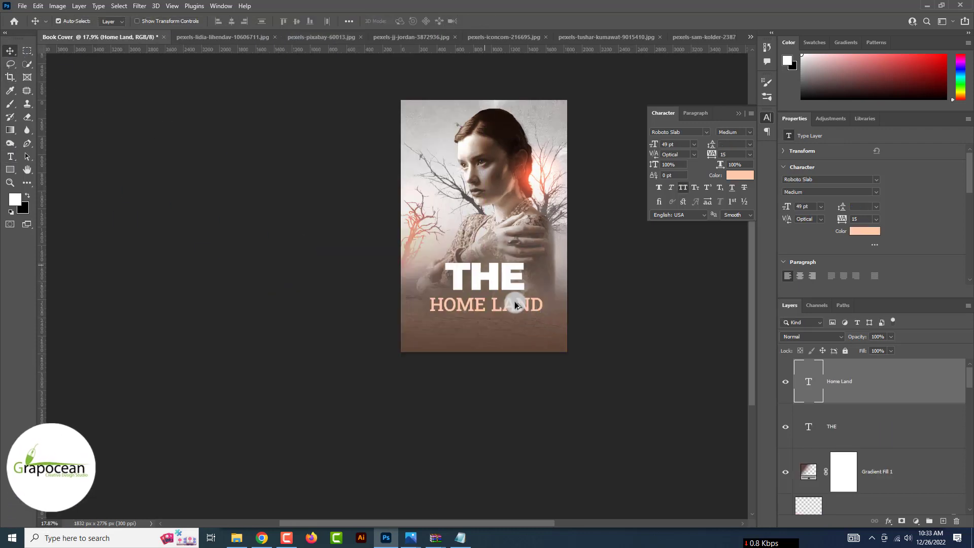
{"action": "scroll", "coordinate": [515, 302], "scroll_direction": "up", "scroll_amount": 1}
{"action": "left_click_drag", "start_coordinate": [499, 289], "coordinate": [498, 291]}
Duplicate the Layer 4 texture and move the copy directly above the THE text layer
{"action": "scroll", "coordinate": [862, 431], "scroll_direction": "down", "scroll_amount": 7}
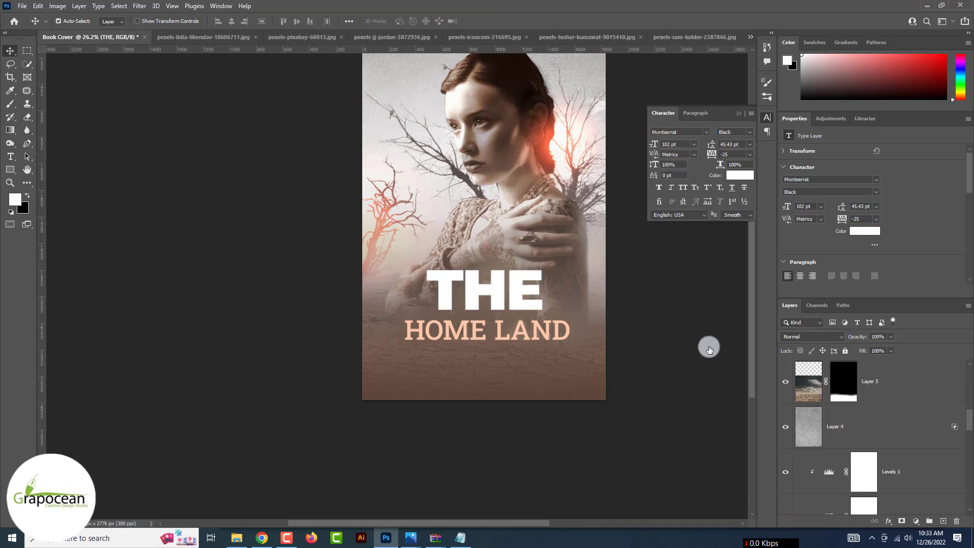
{"action": "scroll", "coordinate": [880, 393], "scroll_direction": "down", "scroll_amount": 1}
{"action": "left_click", "coordinate": [882, 394]}
{"action": "key", "text": "ctrl+j"}
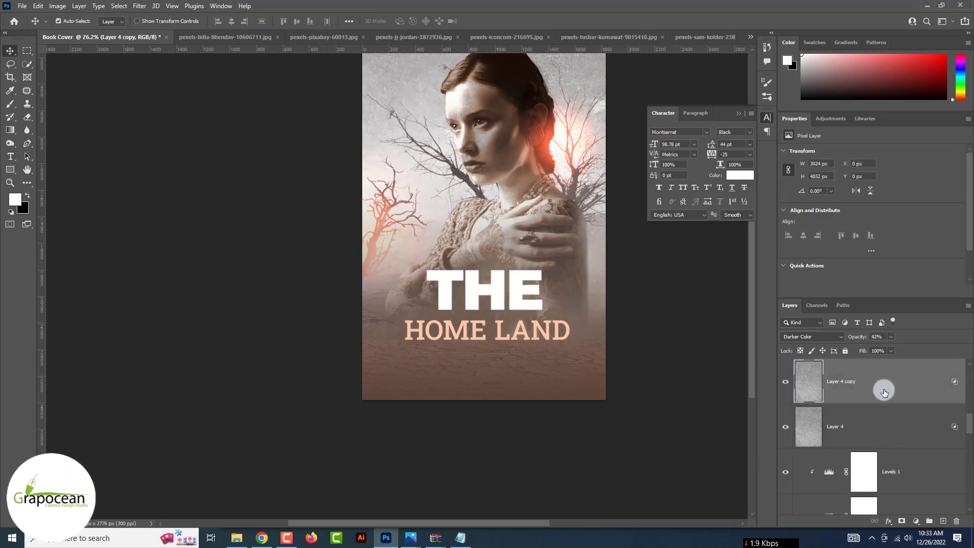
{"action": "left_click_drag", "start_coordinate": [884, 392], "coordinate": [854, 403]}
Clip Layer 4 copy to the THE text and set it to Normal mode at 100% opacity
{"action": "right_click", "coordinate": [865, 420]}
{"action": "left_click", "coordinate": [778, 293]}
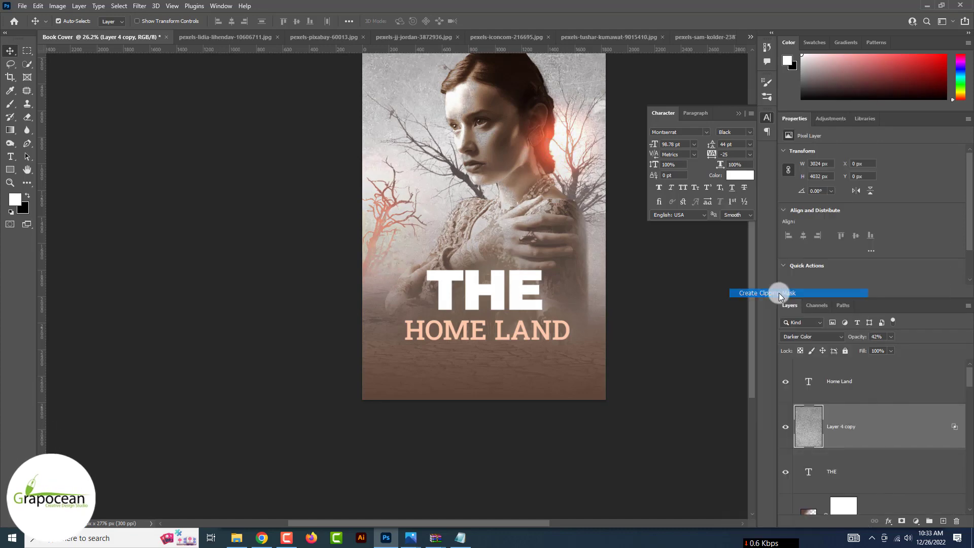
{"action": "left_click", "coordinate": [809, 334]}
{"action": "left_click", "coordinate": [804, 284]}
{"action": "left_click", "coordinate": [891, 337]}
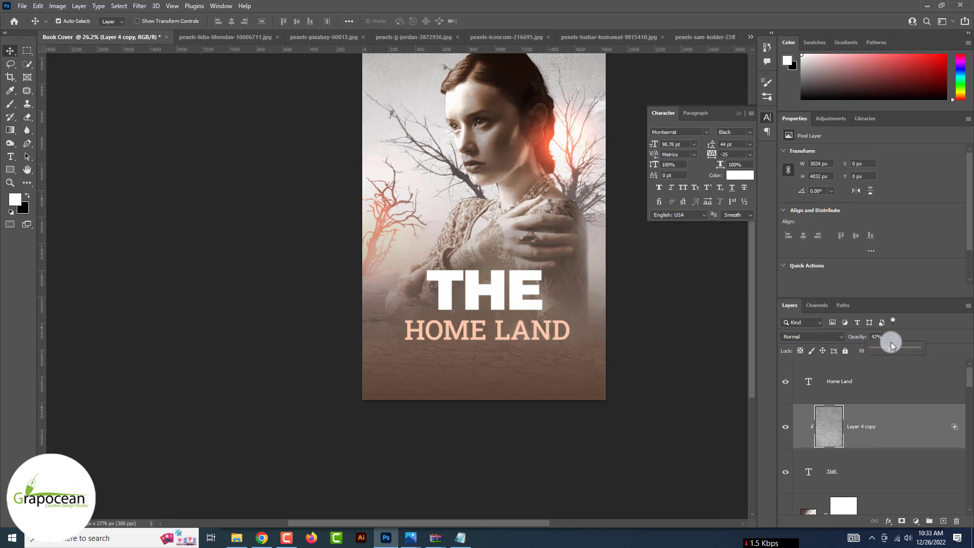
Load the THE letters as a selection and release Layer 4 copy's clipping mask
{"action": "left_click", "coordinate": [837, 473]}
{"action": "left_click", "coordinate": [807, 476]}
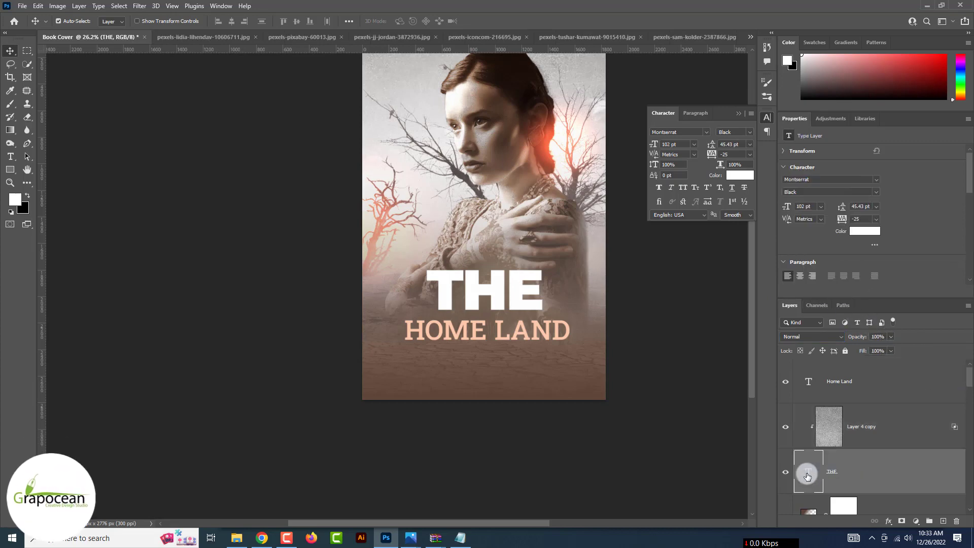
{"action": "right_click", "coordinate": [874, 433]}
{"action": "left_click", "coordinate": [811, 290]}
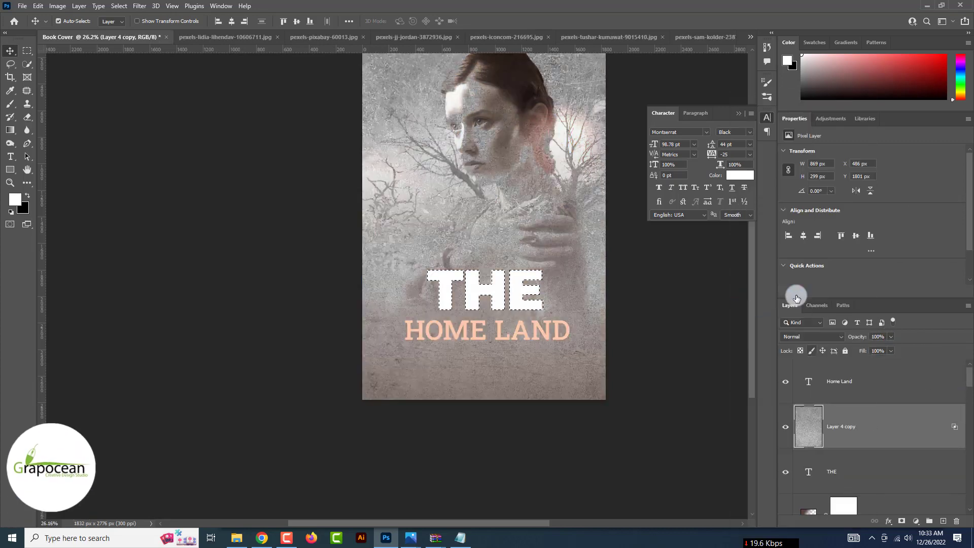
{"action": "left_click", "coordinate": [825, 335]}
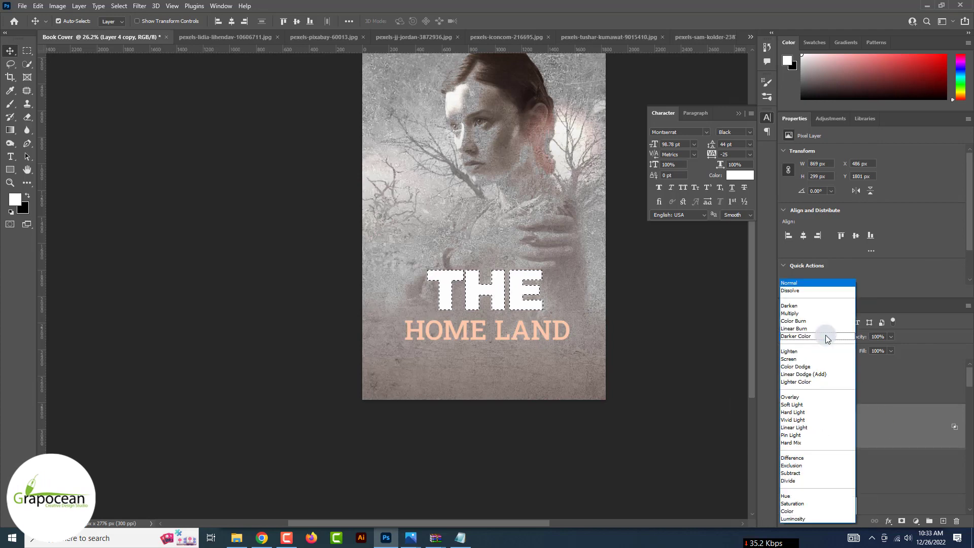
{"action": "left_click", "coordinate": [826, 335]}
{"action": "key", "text": "ctrl+z"}
{"action": "key", "text": "m"}
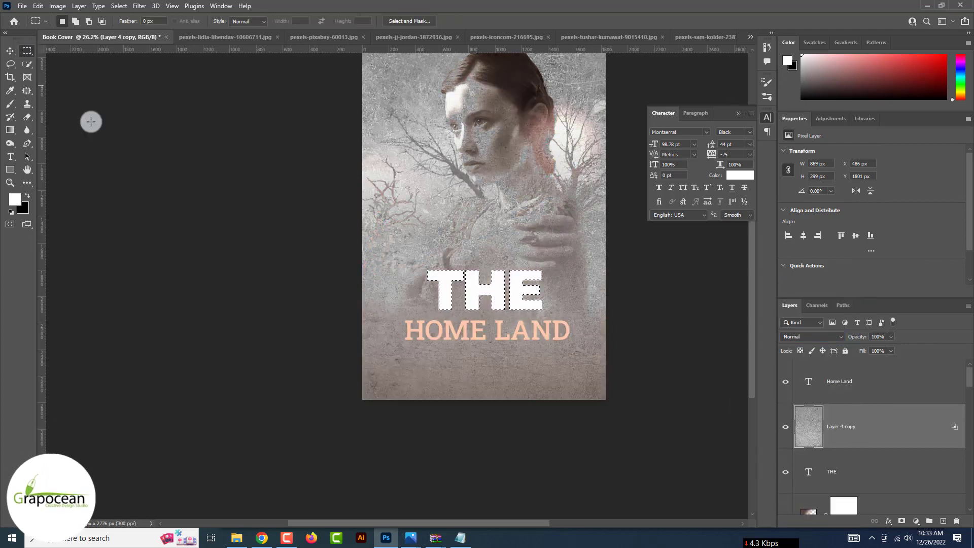
{"action": "scroll", "coordinate": [178, 215], "scroll_direction": "up", "scroll_amount": 8}
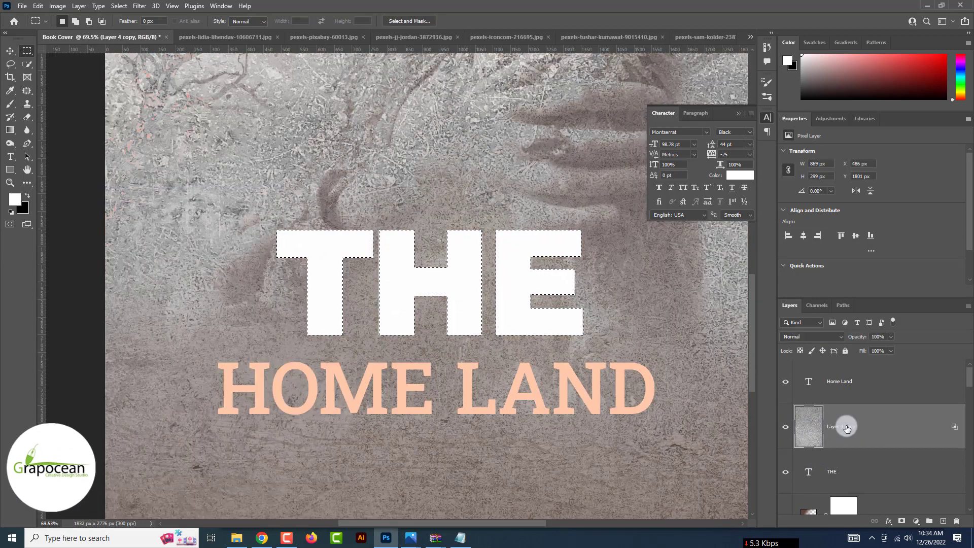
{"action": "left_click", "coordinate": [818, 336]}
{"action": "left_click", "coordinate": [951, 424]}
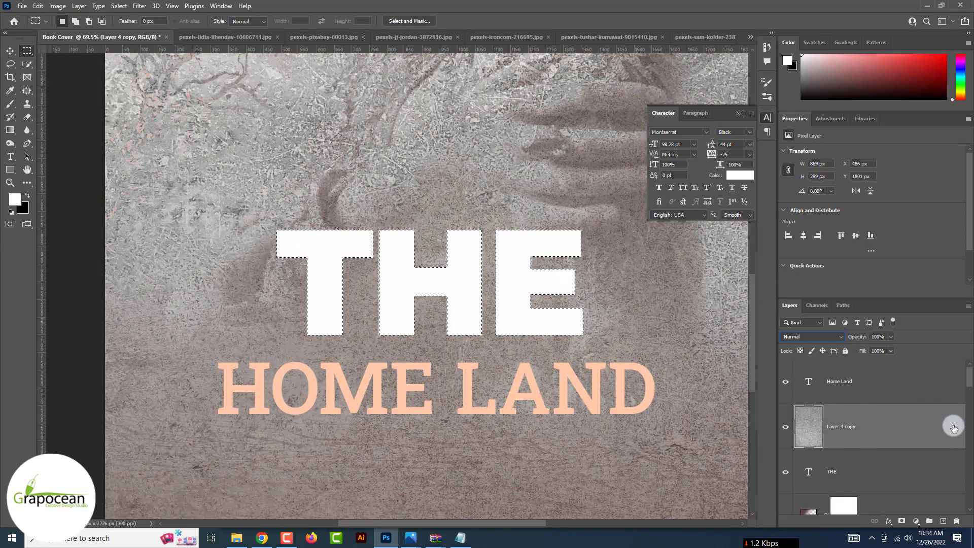
Adjust Layer 4 copy's Blend If sliders so its texture also covers the white THE letters
{"action": "double_click", "coordinate": [942, 429]}
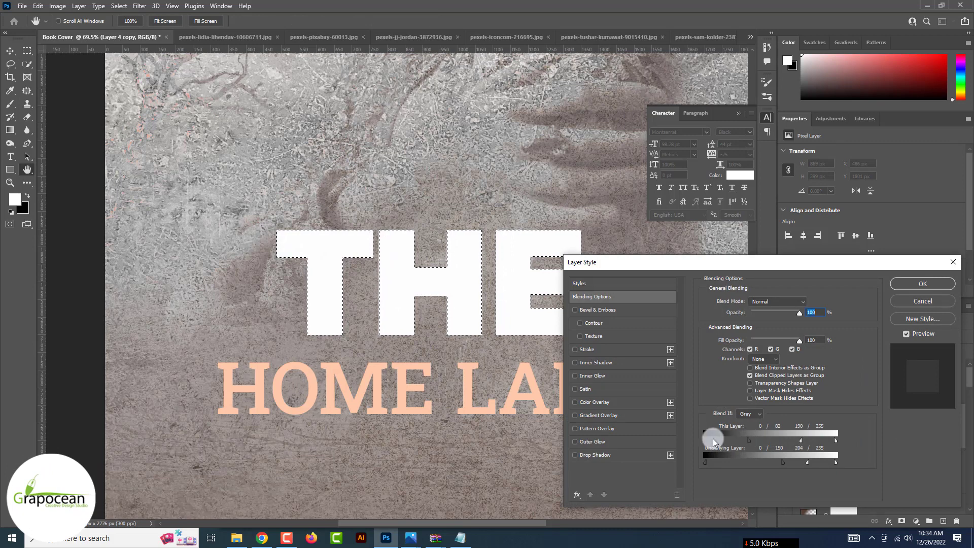
{"action": "left_click_drag", "start_coordinate": [816, 442], "coordinate": [832, 463]}
{"action": "left_click", "coordinate": [919, 285]}
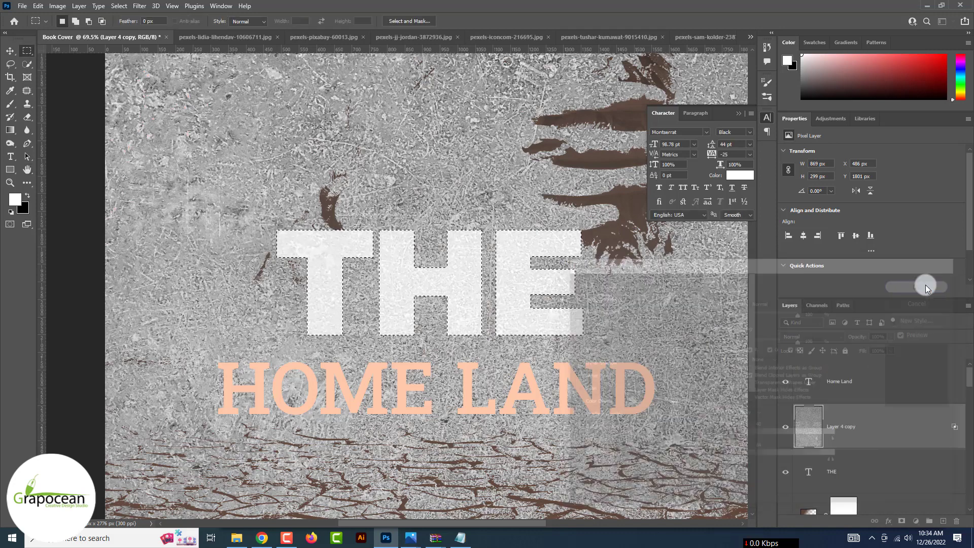
Mask Layer 4 copy with the letter selection so the texture is limited to the word THE
{"action": "left_click", "coordinate": [901, 521]}
{"action": "key", "text": "ctrl+0"}
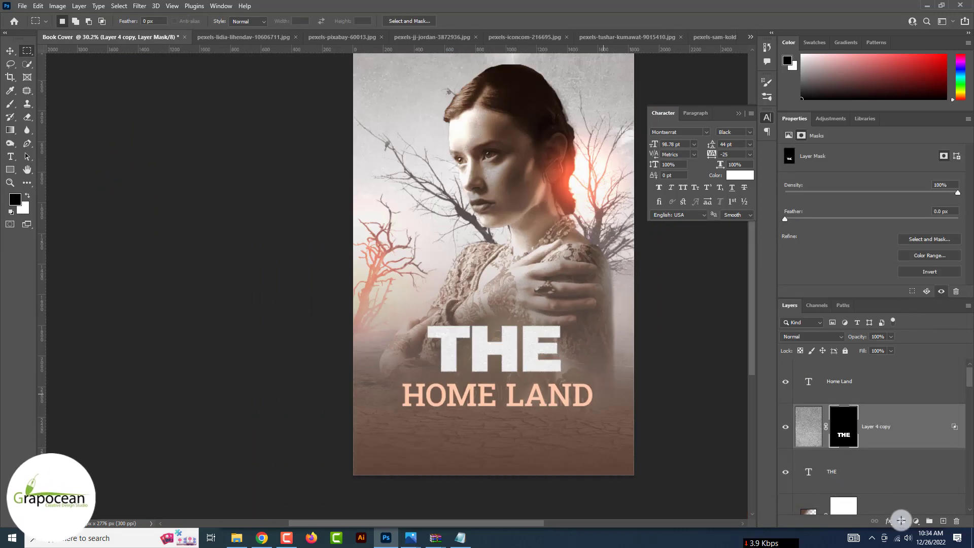
{"action": "scroll", "coordinate": [901, 521], "scroll_direction": "up", "scroll_amount": 4}
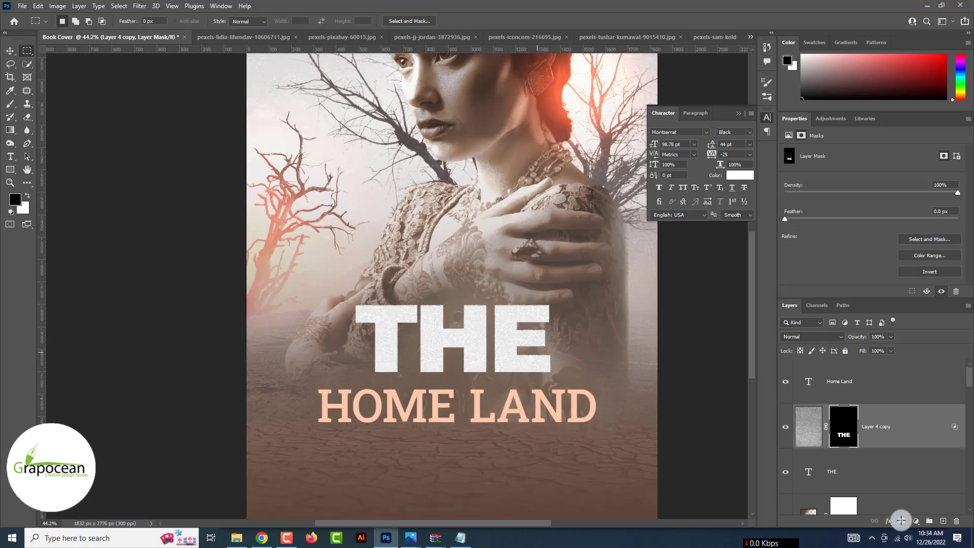
{"action": "scroll", "coordinate": [901, 520], "scroll_direction": "down", "scroll_amount": 6}
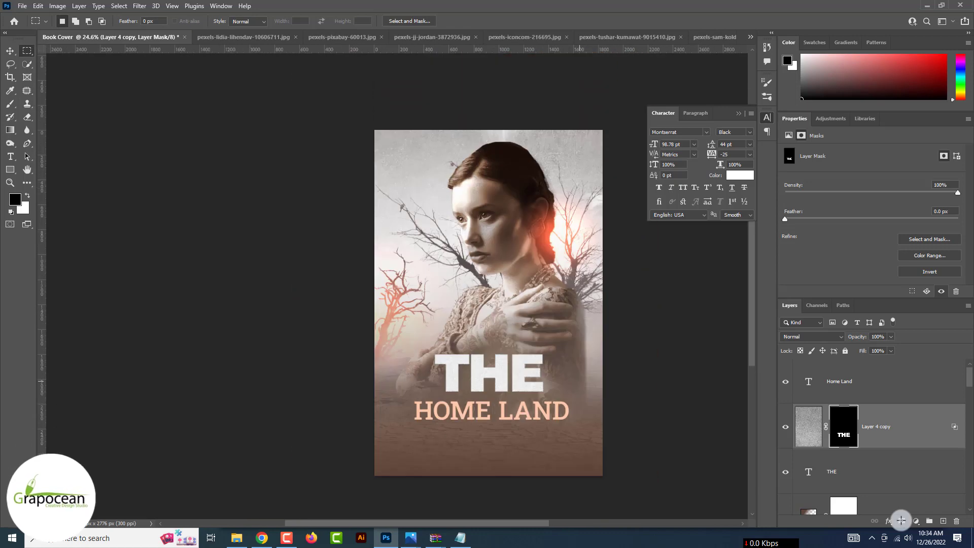
Add a layer mask to the THE text layer and activate the Brush tool for painting on it
{"action": "left_click", "coordinate": [13, 51]}
{"action": "scroll", "coordinate": [15, 52], "scroll_direction": "up", "scroll_amount": 10}
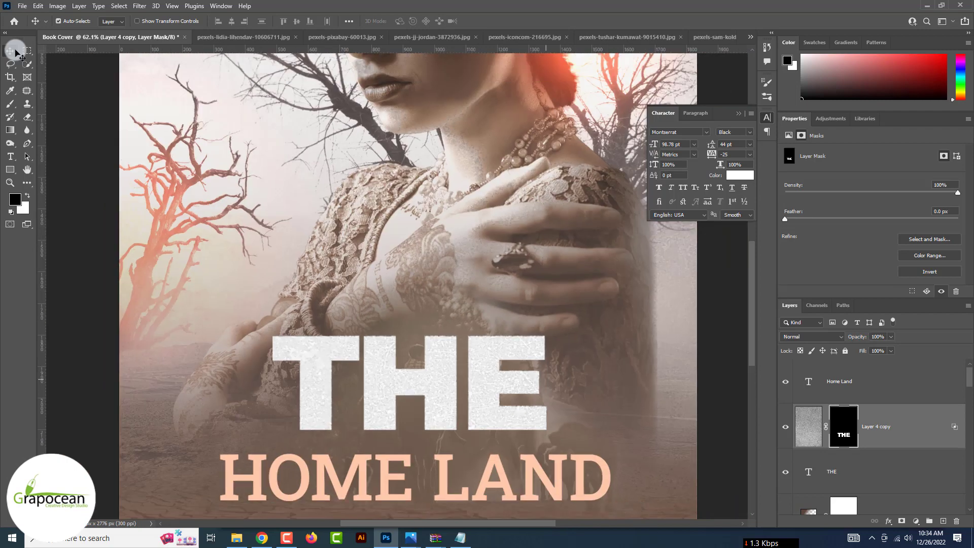
{"action": "scroll", "coordinate": [15, 52], "scroll_direction": "down", "scroll_amount": 2}
{"action": "scroll", "coordinate": [15, 52], "scroll_direction": "down", "scroll_amount": 5}
{"action": "scroll", "coordinate": [327, 263], "scroll_direction": "up", "scroll_amount": 1}
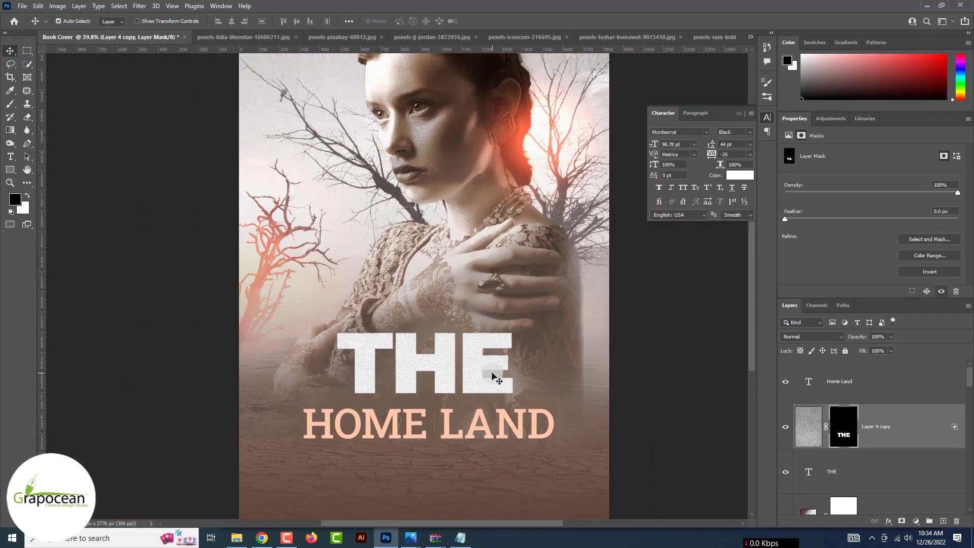
{"action": "left_click", "coordinate": [492, 374], "text": "ctrl"}
{"action": "left_click", "coordinate": [899, 522]}
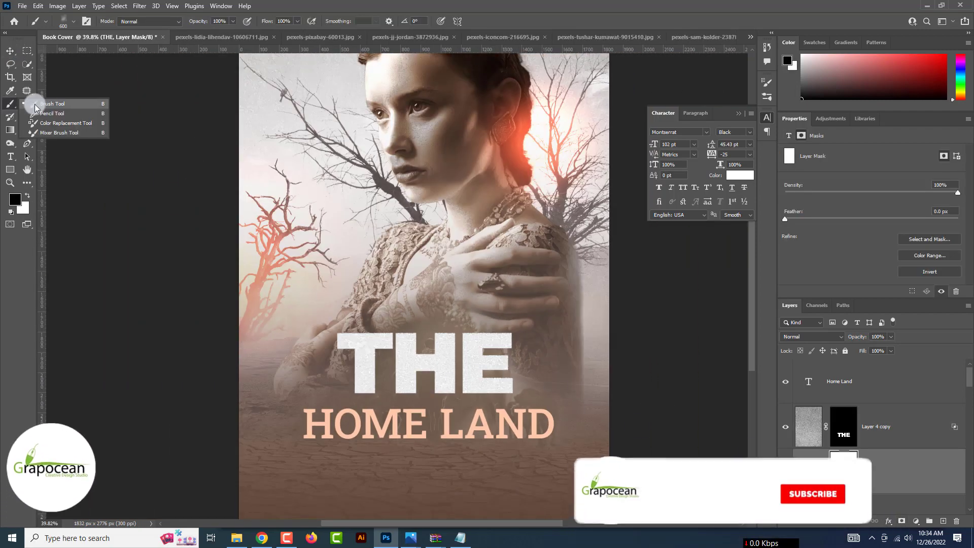
{"action": "left_click", "coordinate": [10, 103]}
{"action": "key", "text": "x"}
{"action": "left_click_drag", "start_coordinate": [363, 365], "coordinate": [378, 319]}
{"action": "key", "text": "ctrl+z"}
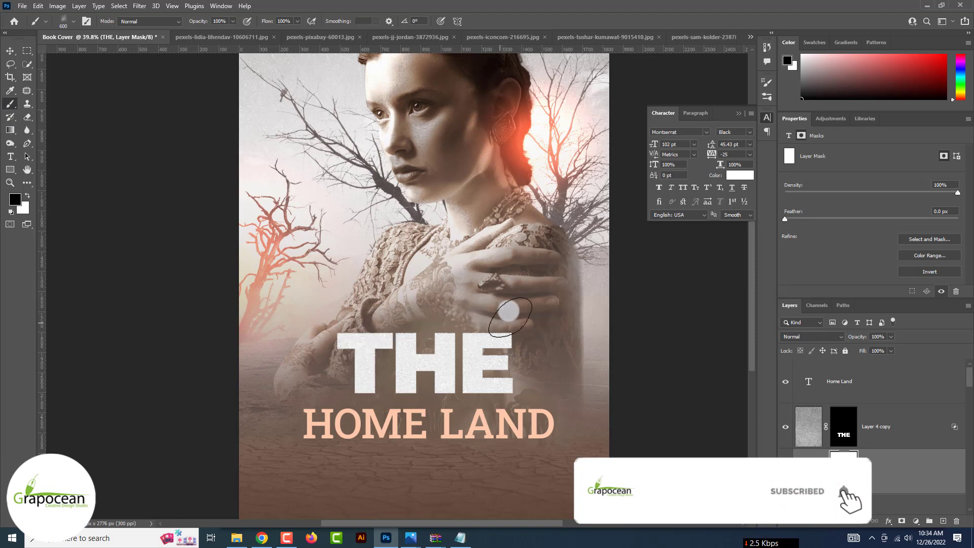
{"action": "left_click", "coordinate": [509, 310]}
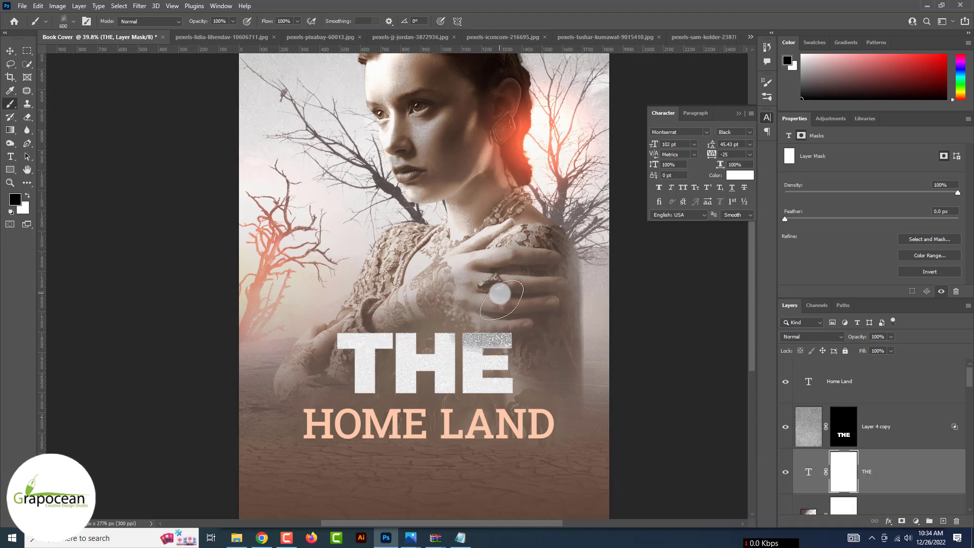
Set the Fog 2 brush to 70 px and dab on the THE layer's mask to erode the letters unevenly
{"action": "right_click", "coordinate": [498, 298]}
{"action": "left_click", "coordinate": [572, 321]}
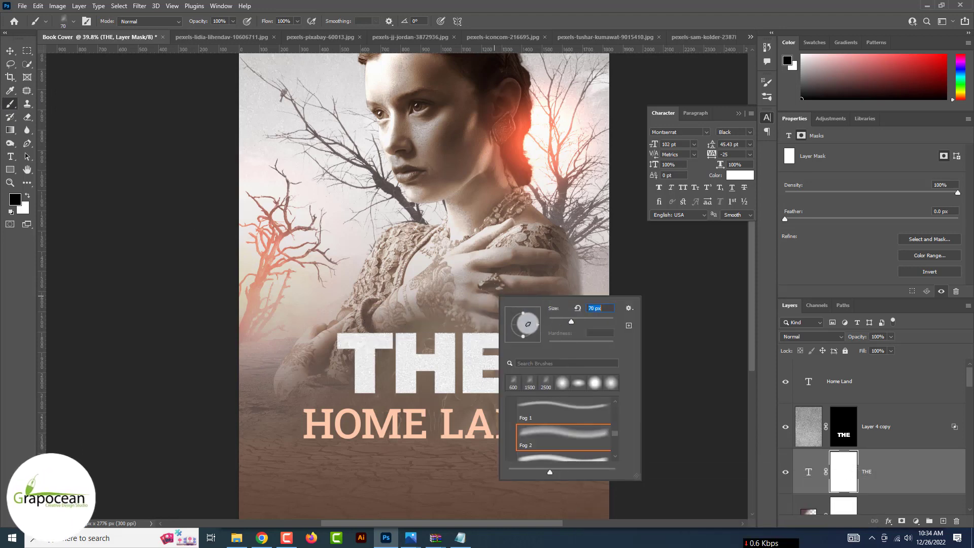
{"action": "left_click", "coordinate": [467, 331]}
{"action": "left_click", "coordinate": [500, 330]}
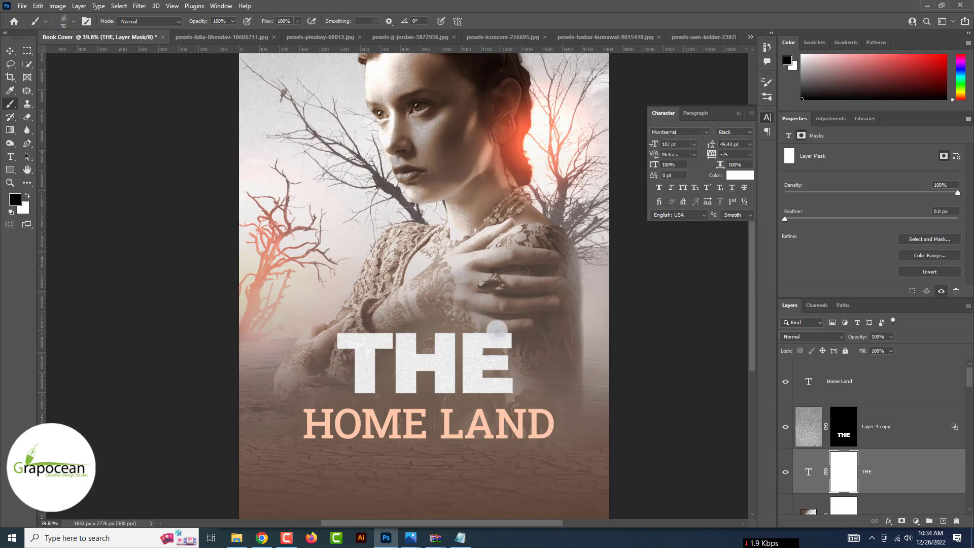
{"action": "left_click", "coordinate": [478, 331]}
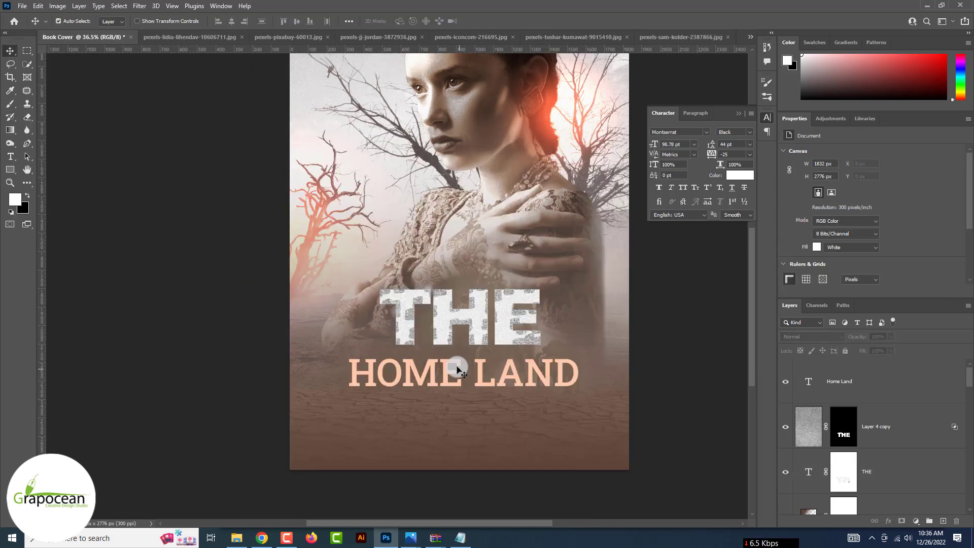
Scale the HOME LAND text down to about 42% around its centre
{"action": "left_click", "coordinate": [439, 421]}
{"action": "key", "text": "ctrl+t"}
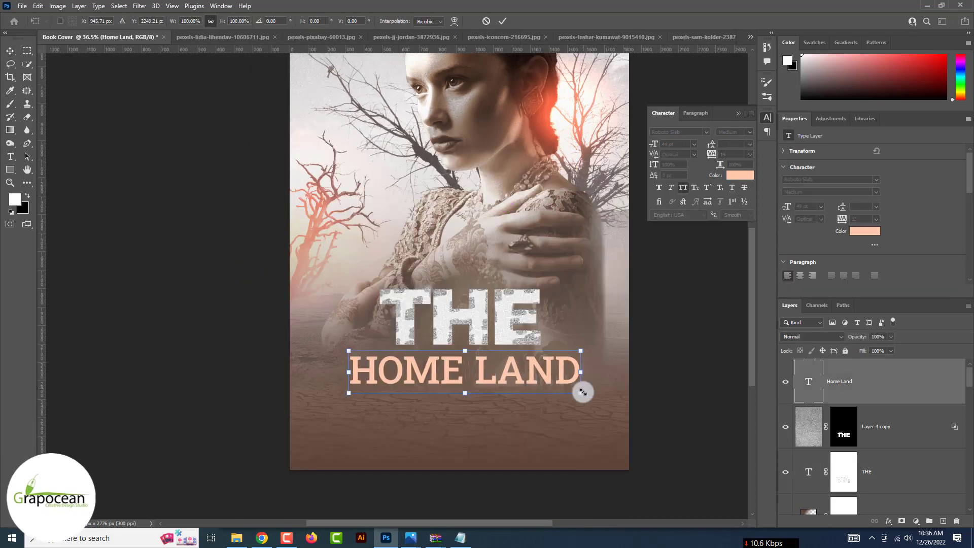
{"action": "left_click_drag", "start_coordinate": [582, 391], "coordinate": [516, 389]}
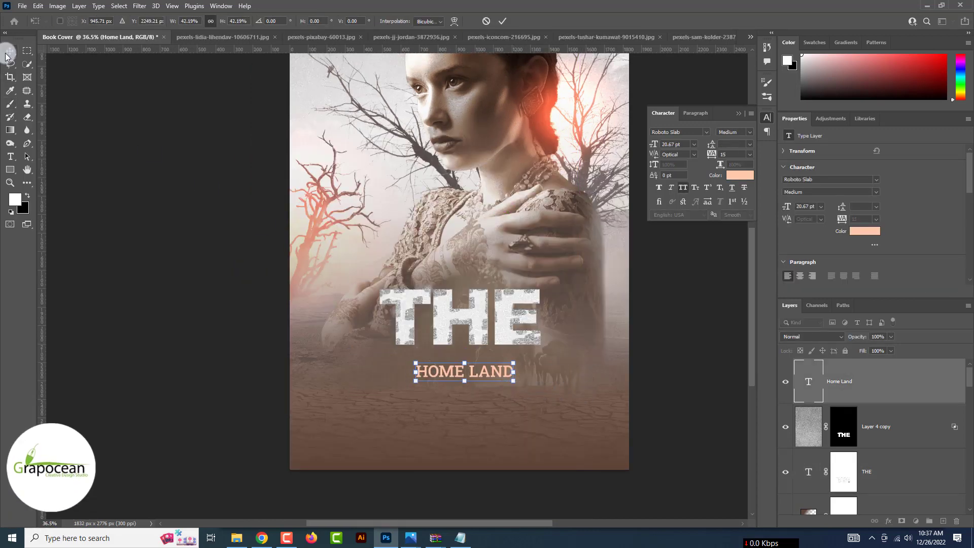
Extend the HOME LAND text to read FIND THE REAL HOME LAND and centre it beneath THE
{"action": "left_click", "coordinate": [13, 156]}
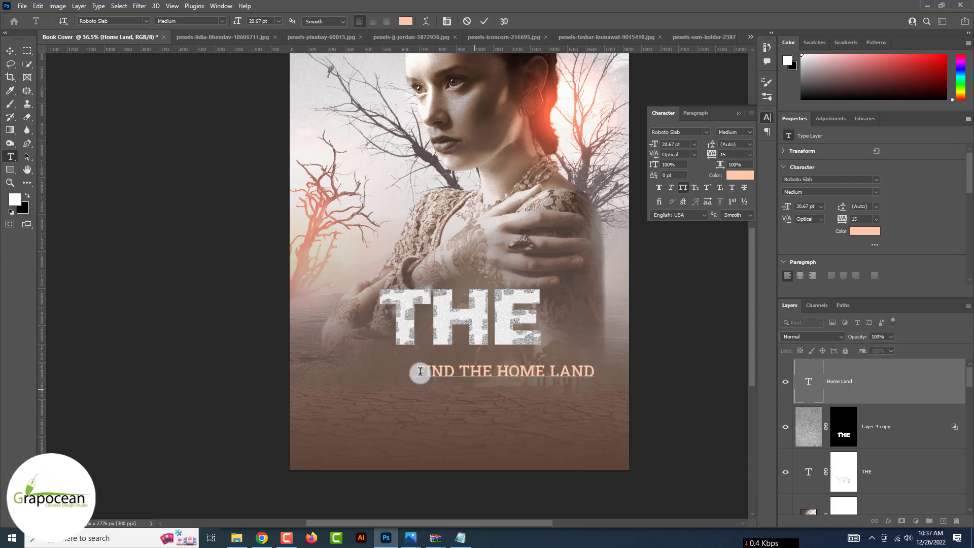
{"action": "left_click", "coordinate": [10, 51]}
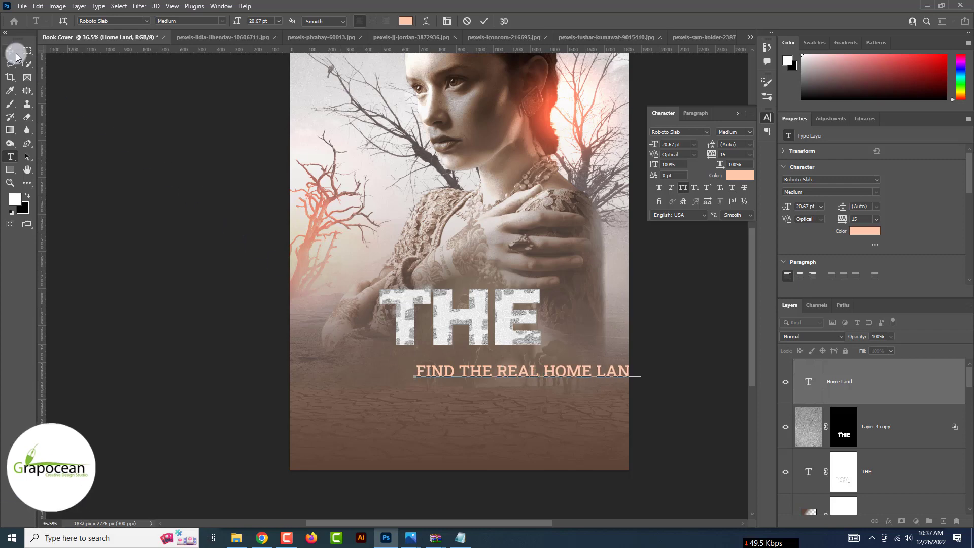
{"action": "left_click_drag", "start_coordinate": [498, 366], "coordinate": [452, 369]}
Create a placeholder paragraph text box below the subtitle in Montserrat Medium at 5 pt with 10 pt leading
{"action": "left_click", "coordinate": [10, 156]}
{"action": "left_click_drag", "start_coordinate": [318, 385], "coordinate": [606, 456]}
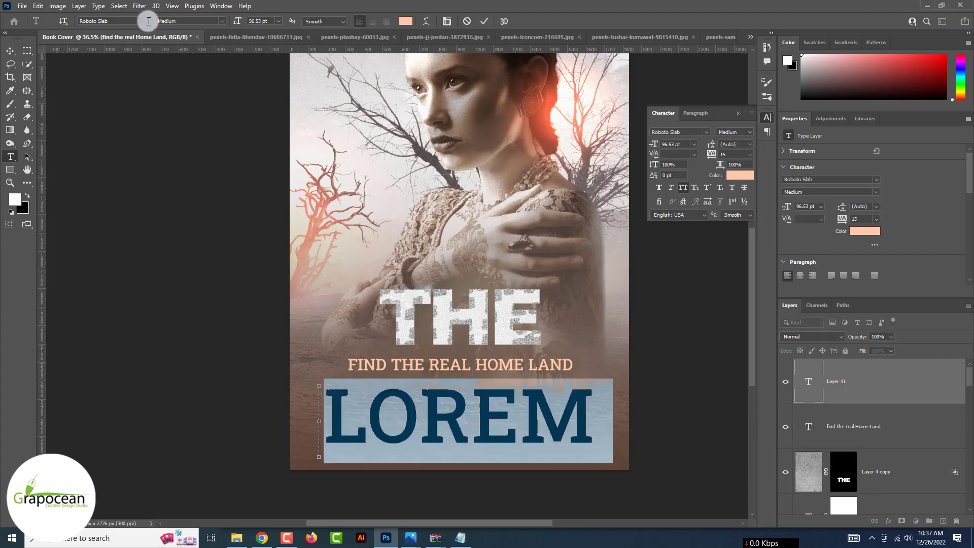
{"action": "left_click", "coordinate": [147, 22]}
{"action": "left_click", "coordinate": [164, 63]}
{"action": "left_click_drag", "start_coordinate": [238, 22], "coordinate": [193, 28]}
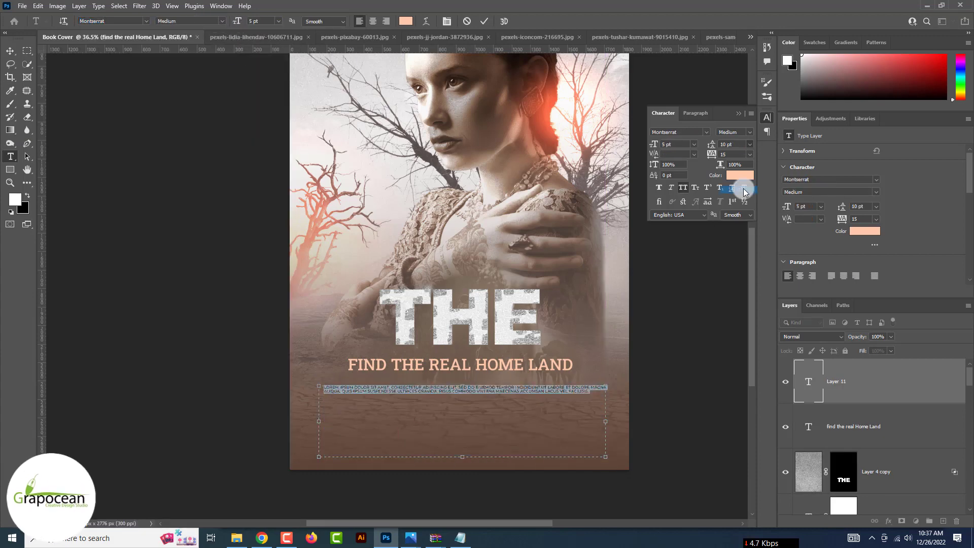
Narrow the placeholder paragraph's box, centre-align its text and move it lower on the cover
{"action": "left_click_drag", "start_coordinate": [605, 421], "coordinate": [535, 424]}
{"action": "left_click", "coordinate": [372, 21]}
{"action": "left_click", "coordinate": [11, 51]}
{"action": "left_click_drag", "start_coordinate": [448, 396], "coordinate": [480, 425]}
Start a new 23 pt Montserrat text line reading THE MOST between the subtitle and the paragraph
{"action": "key", "text": "t"}
{"action": "left_click", "coordinate": [490, 401]}
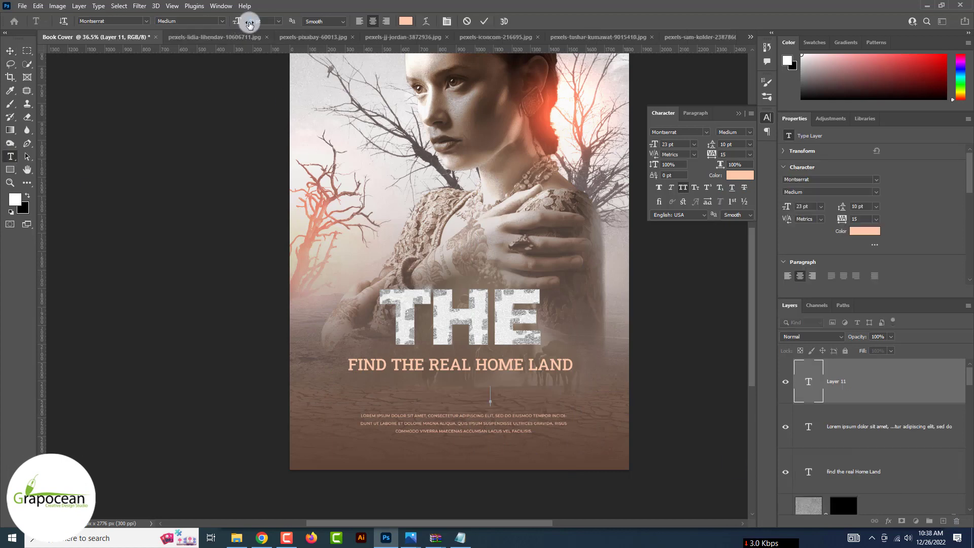
{"action": "type", "text": "THE MOST POWERFUL"}
{"action": "key", "text": "BackSpace"}
{"action": "key", "text": "BackSpace"}
{"action": "key", "text": "BackSpace"}
{"action": "key", "text": "BackSpace"}
{"action": "key", "text": "BackSpace"}
{"action": "key", "text": "BackSpace"}
{"action": "key", "text": "BackSpace"}
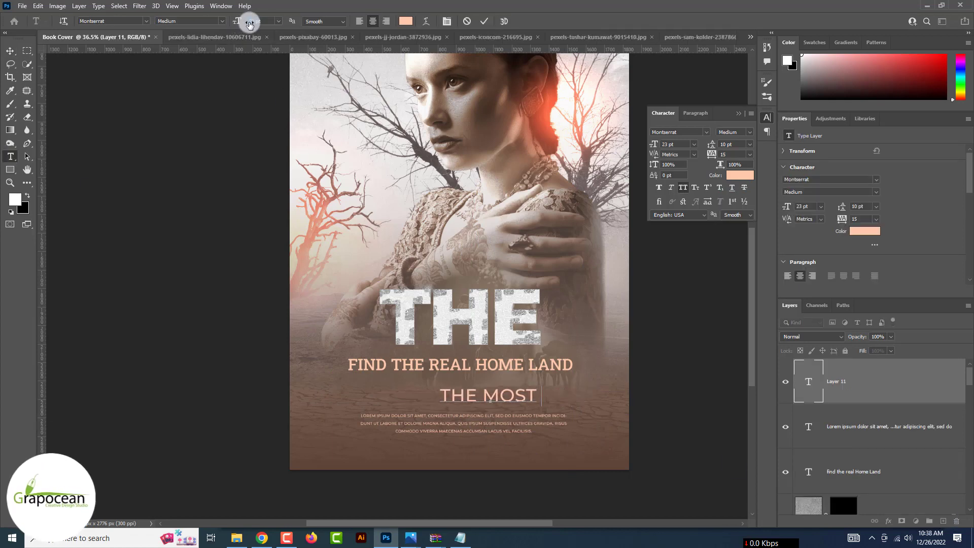
Turn off All Caps, complete the line as "The most Extrim Path" and centre it beneath the subtitle
{"action": "key", "text": "ctrl+a"}
{"action": "left_click", "coordinate": [684, 188]}
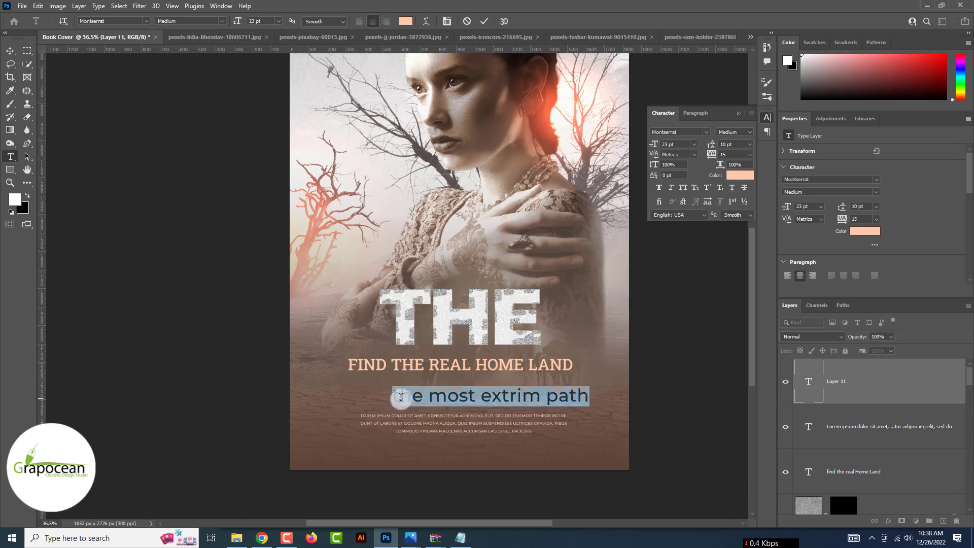
{"action": "left_click_drag", "start_coordinate": [400, 397], "coordinate": [390, 397]}
{"action": "type", "text": "T"}
{"action": "left_click_drag", "start_coordinate": [492, 397], "coordinate": [481, 397]}
{"action": "type", "text": "E"}
{"action": "type", "text": "P"}
{"action": "left_click_drag", "start_coordinate": [560, 397], "coordinate": [493, 402]}
Scale the placeholder paragraph down to about 76%
{"action": "left_click", "coordinate": [10, 50]}
{"action": "left_click", "coordinate": [523, 424]}
{"action": "key", "text": "ctrl+t"}
{"action": "left_click_drag", "start_coordinate": [568, 486], "coordinate": [539, 483]}
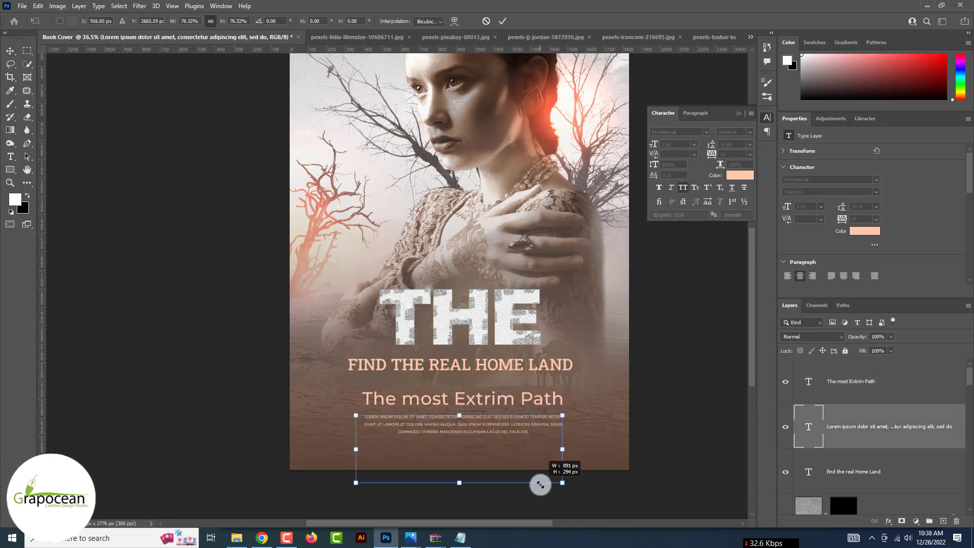
{"action": "left_click", "coordinate": [504, 21]}
Move the placeholder paragraph directly beneath the subtitle and place the line "The most Extrim Path" below it
{"action": "left_click_drag", "start_coordinate": [479, 432], "coordinate": [479, 388]}
{"action": "left_click_drag", "start_coordinate": [485, 375], "coordinate": [521, 420]}
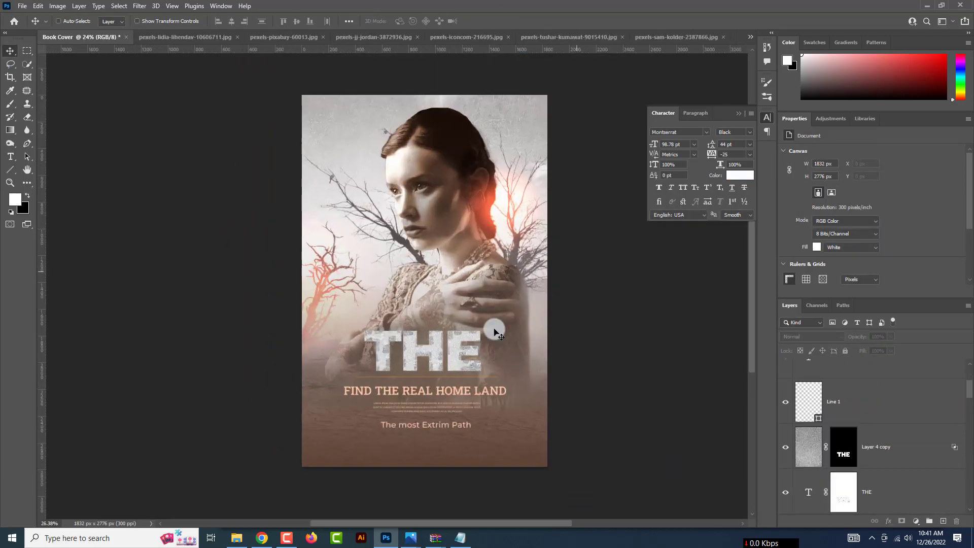
{"action": "scroll", "coordinate": [494, 330], "scroll_direction": "down", "scroll_amount": 3}
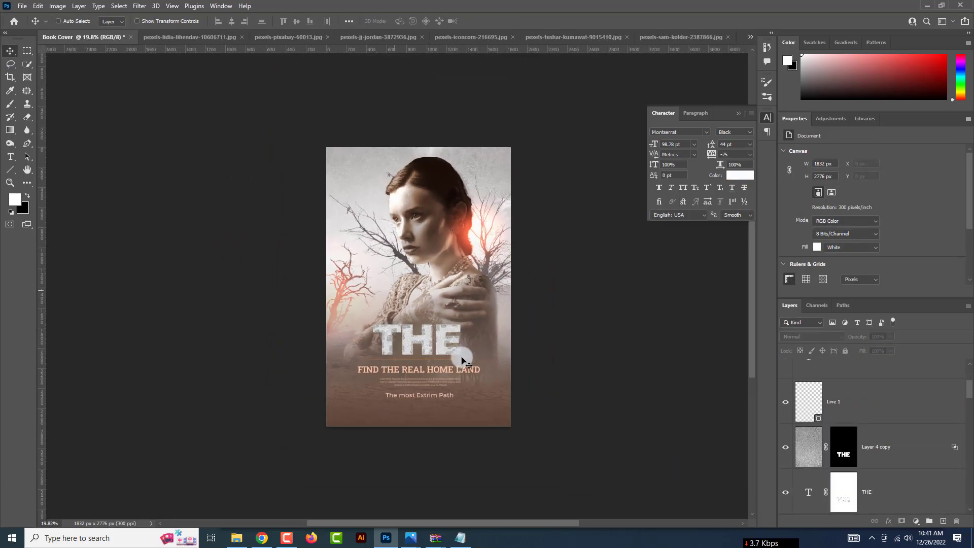